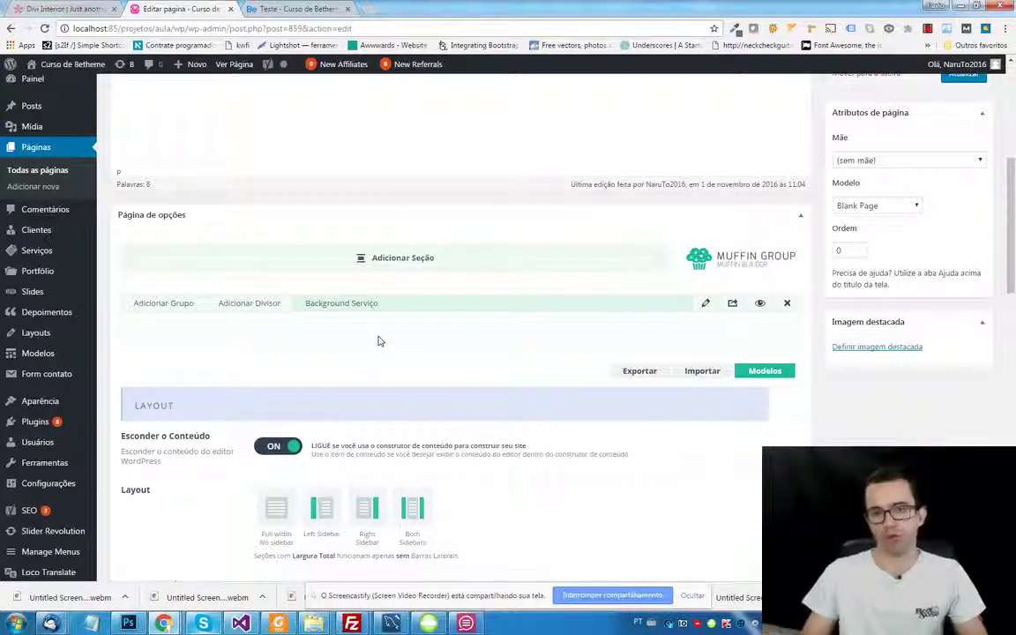
- Add a group to the Background Serviço section and check the published Teste page
left_click(166, 307)
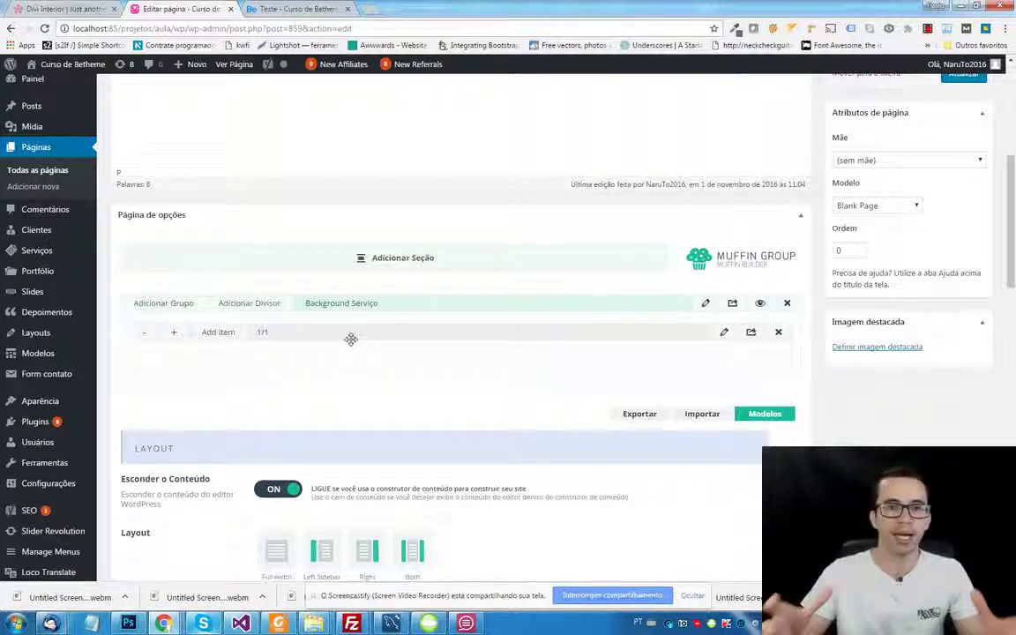
left_click(300, 9)
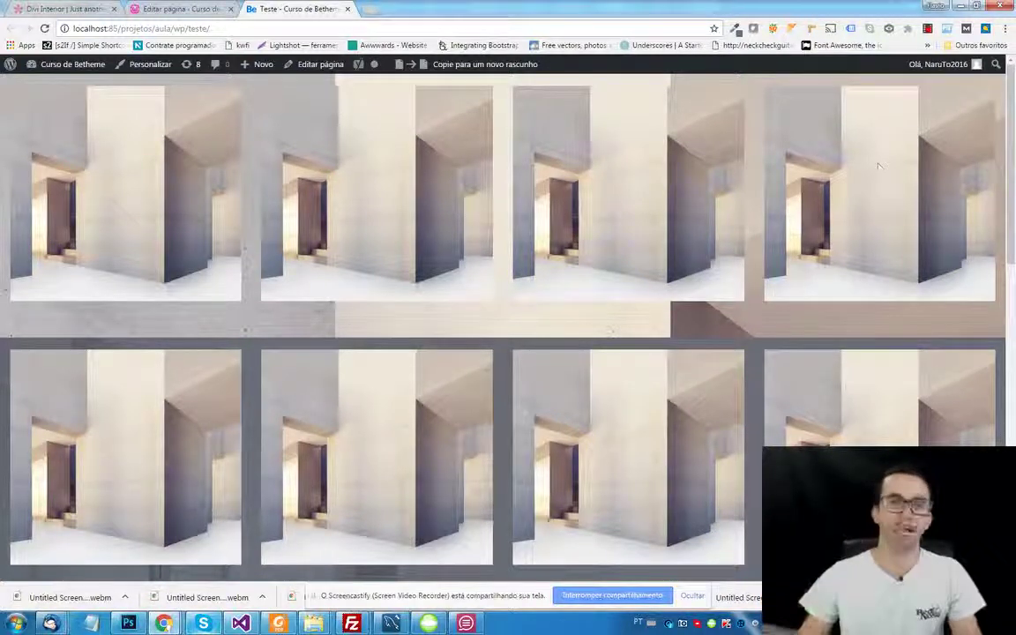
left_click(180, 9)
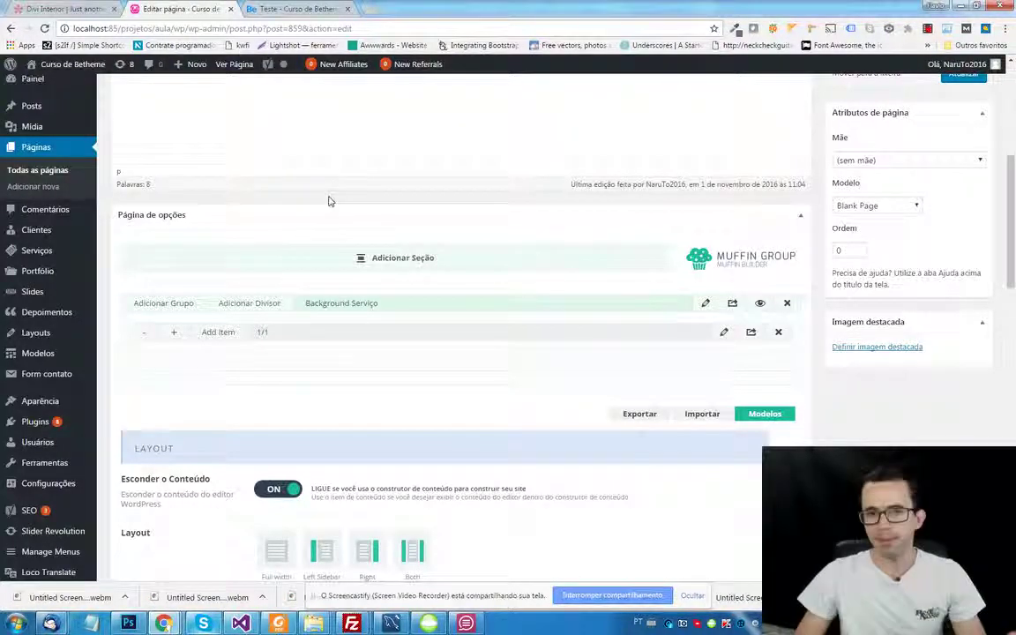
- Reduce the new group's width to 2/5 and duplicate the group
left_click(145, 339)
left_click(145, 339)
left_click(145, 339)
left_click(175, 334)
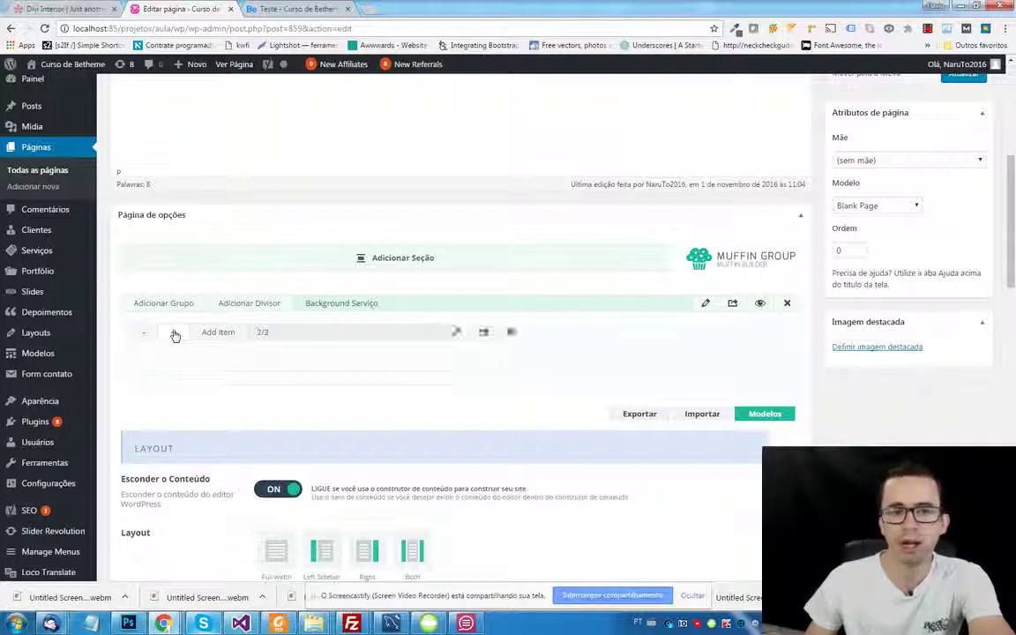
left_click(145, 335)
left_click(146, 335)
left_click(146, 335)
left_click(355, 332)
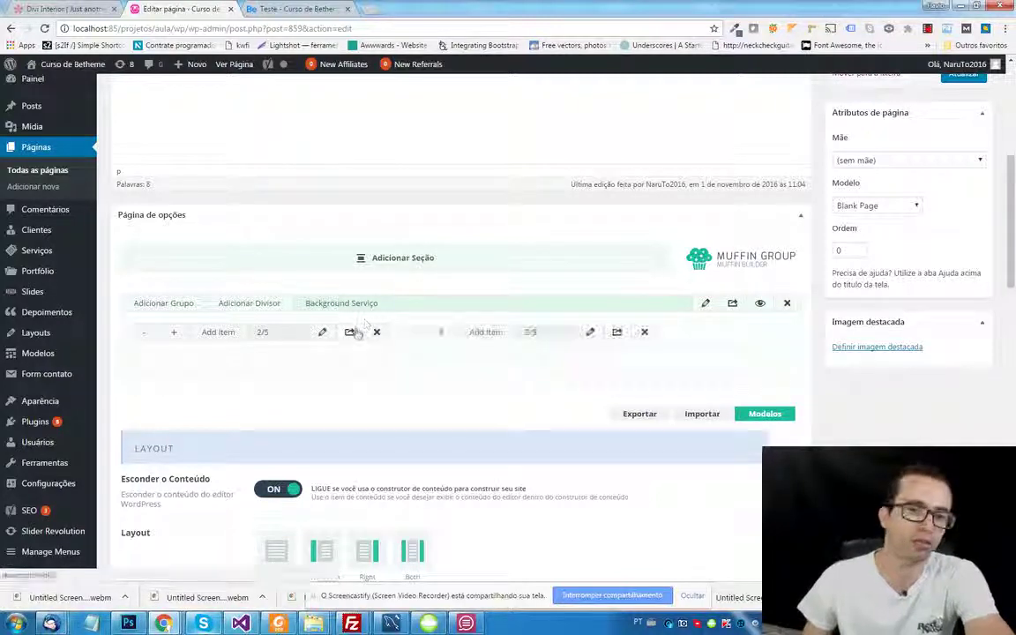
- Delete both 2/5 groups from the Background Serviço section
left_click(644, 331)
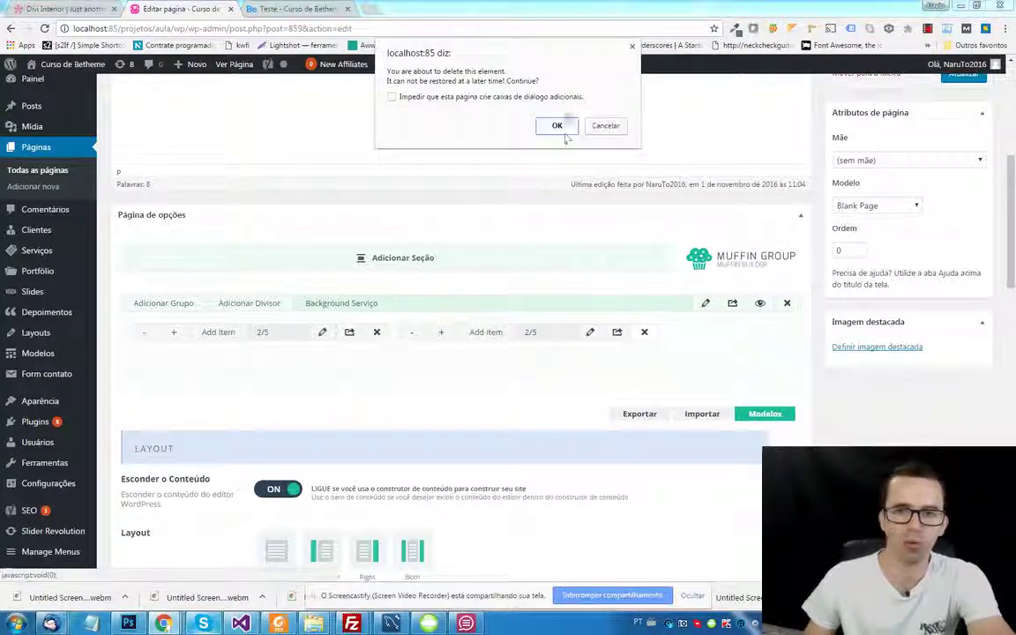
left_click(554, 124)
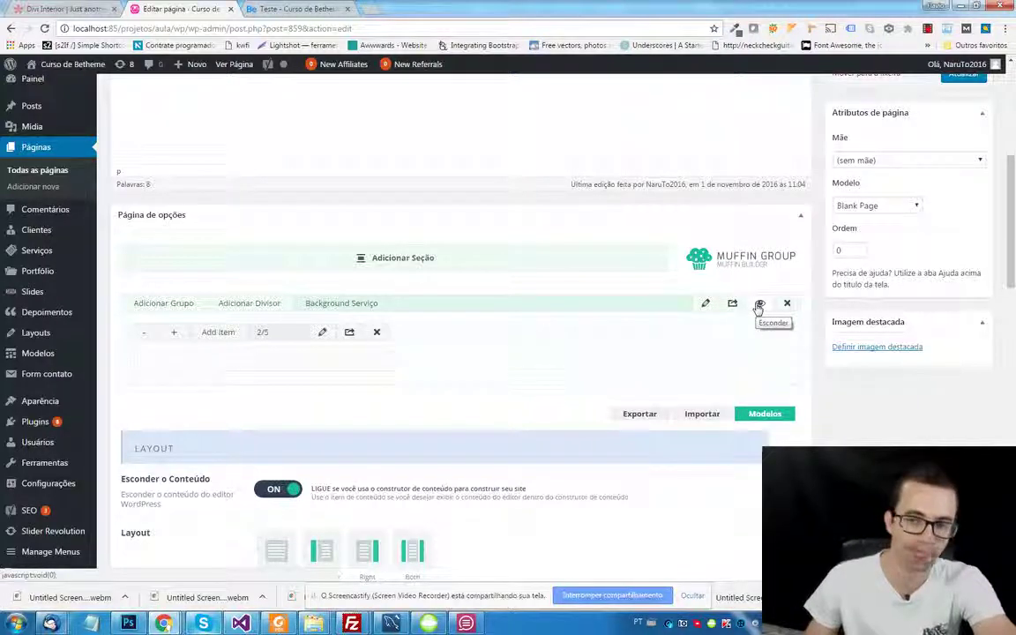
left_click(381, 335)
left_click(551, 125)
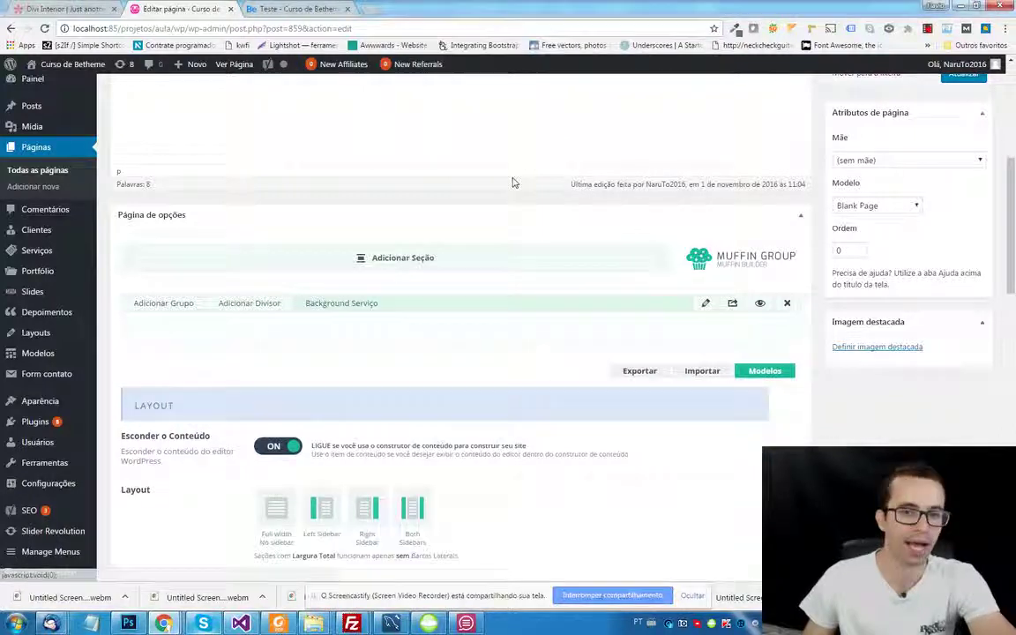
- Add a new group to the Background Serviço section at 1/2 width and duplicate it
left_click(163, 303)
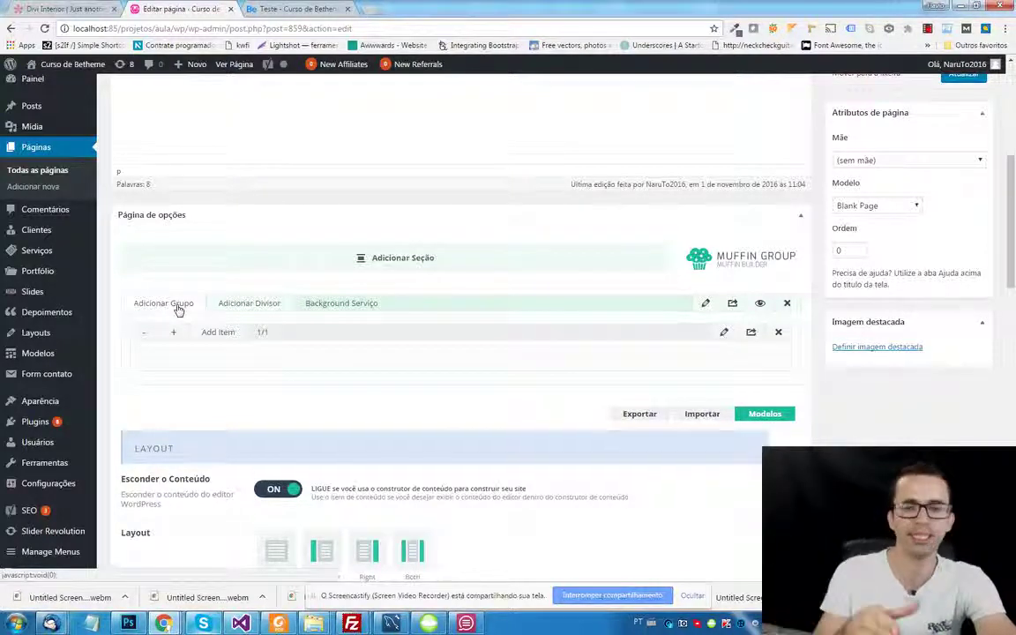
left_click(144, 338)
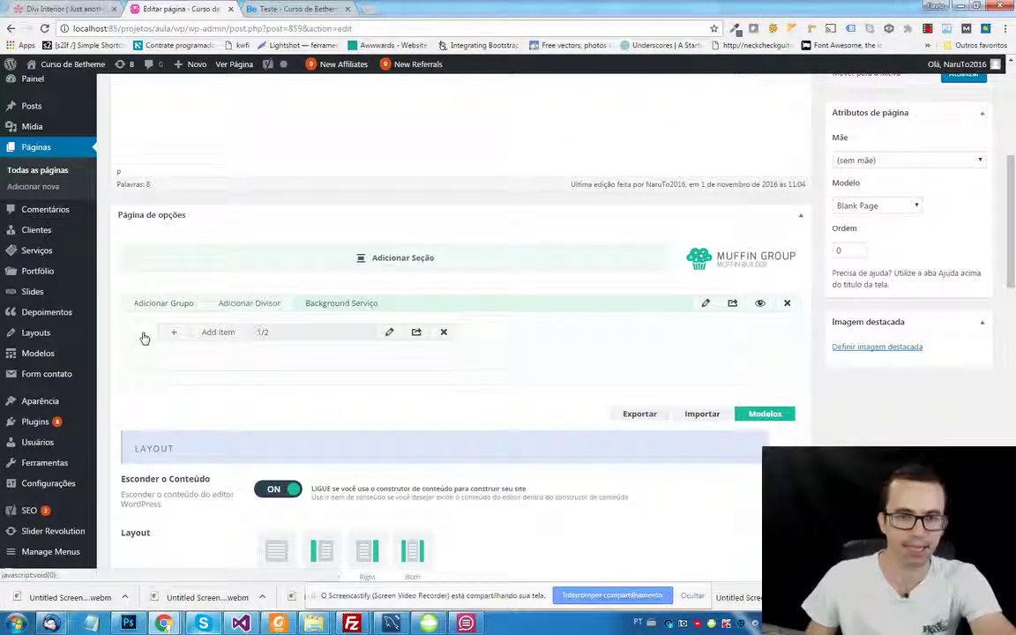
left_click(417, 333)
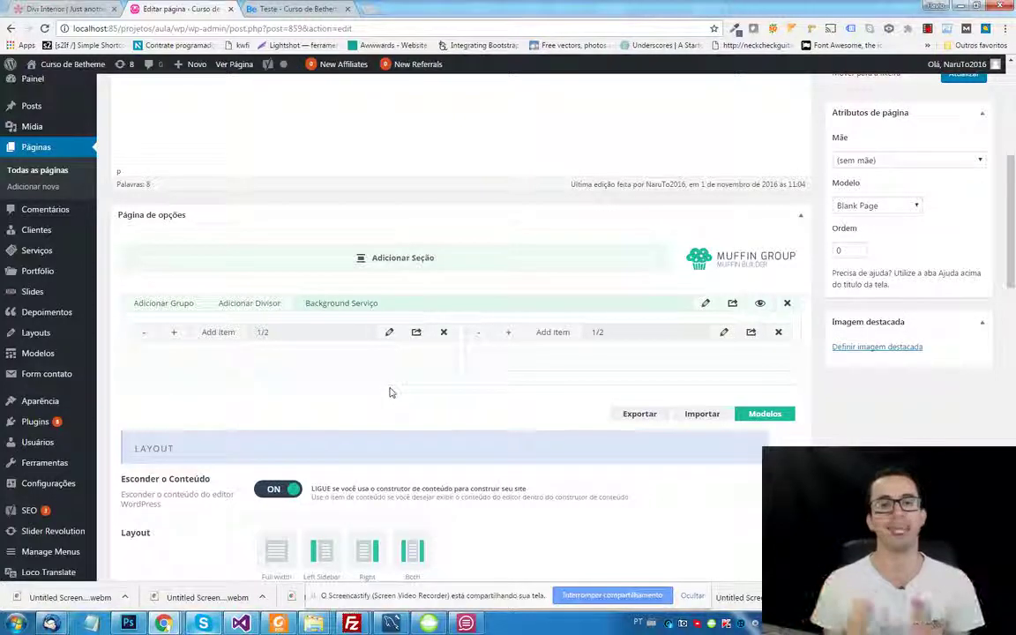
- Delete the duplicated group and widen the remaining one to 1/1
left_click(778, 331)
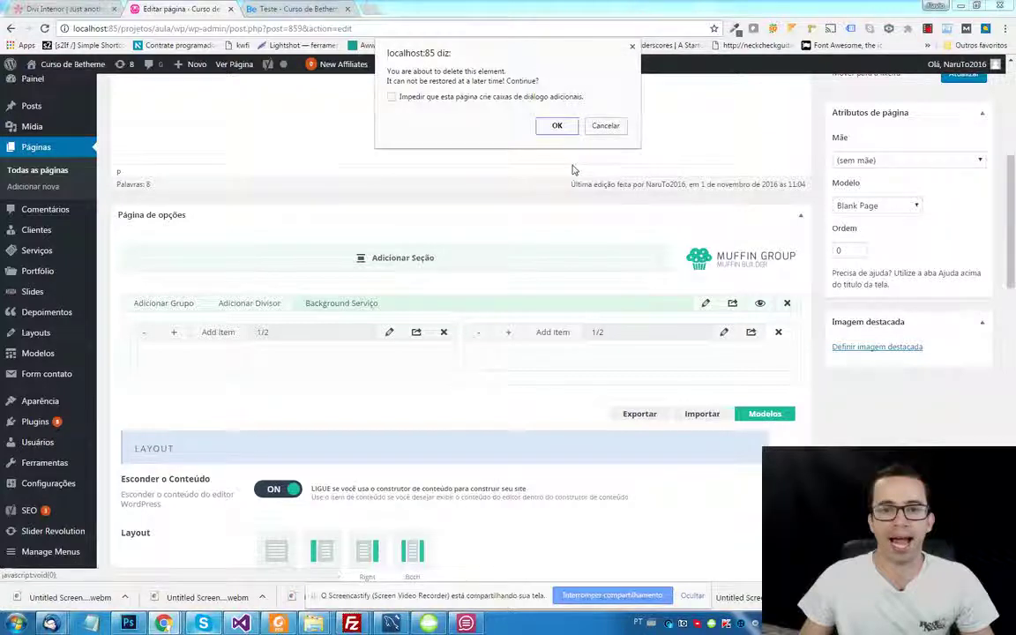
key("Return")
left_click(176, 334)
left_click(175, 334)
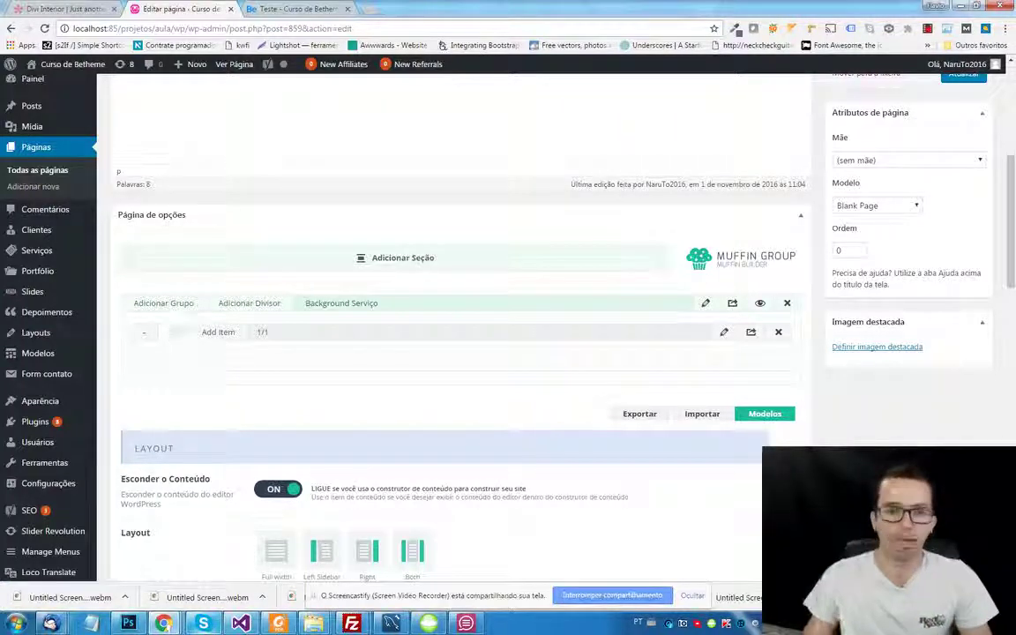
- Add an Imagem item to the full-width group and duplicate it four times
left_click(228, 340)
scroll(450, 344, "down", 1)
scroll(393, 291, "up", 2)
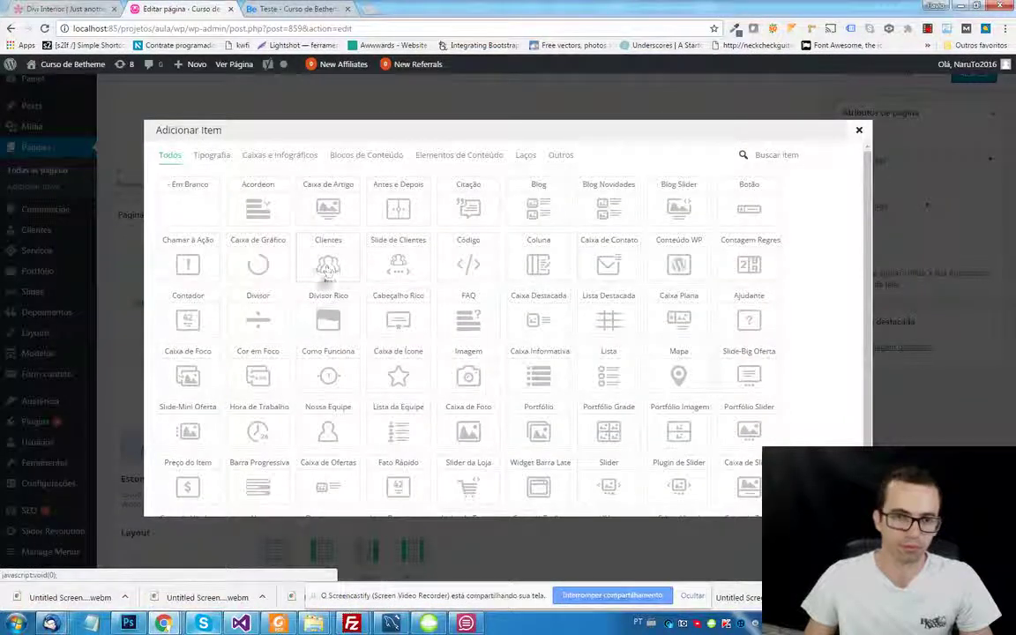
left_click(468, 370)
left_click(266, 362)
left_click(265, 362)
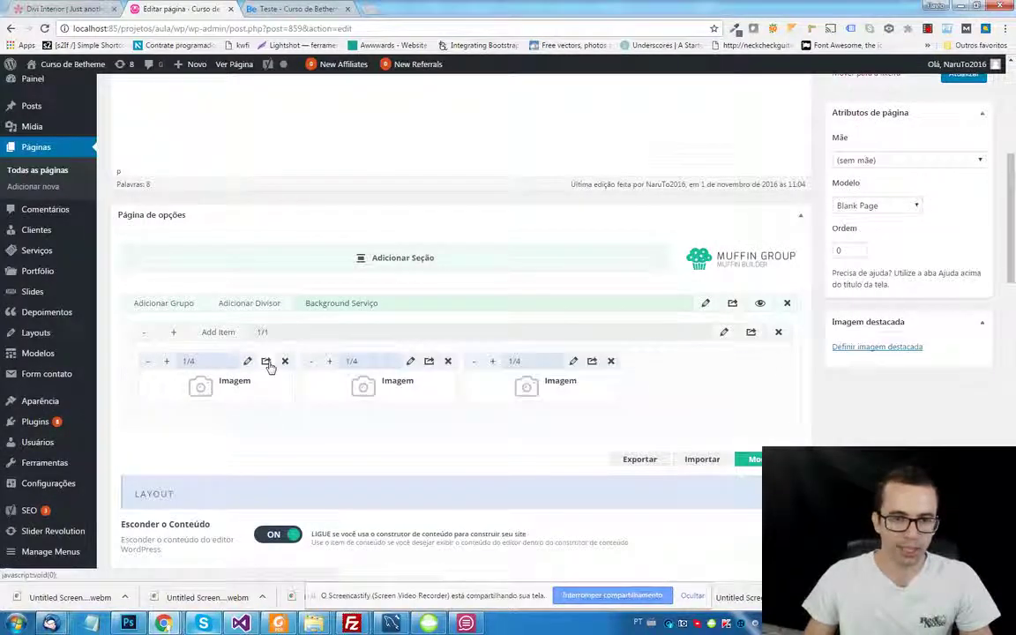
left_click(267, 362)
left_click(267, 363)
- Delete the fifth, fourth and third image items, keeping the first two in the group
left_click(284, 423)
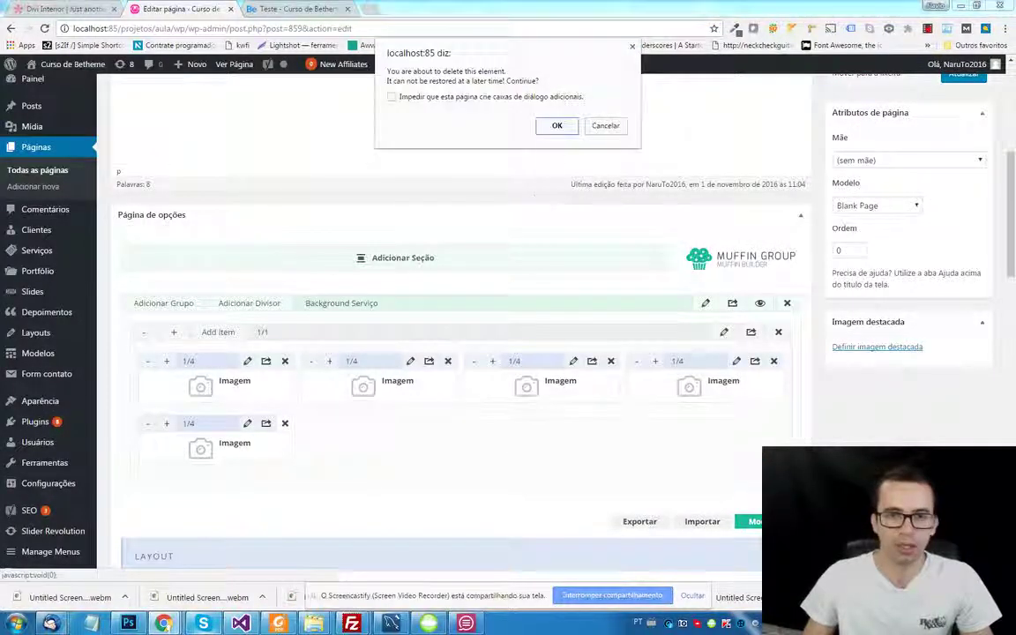
left_click(556, 125)
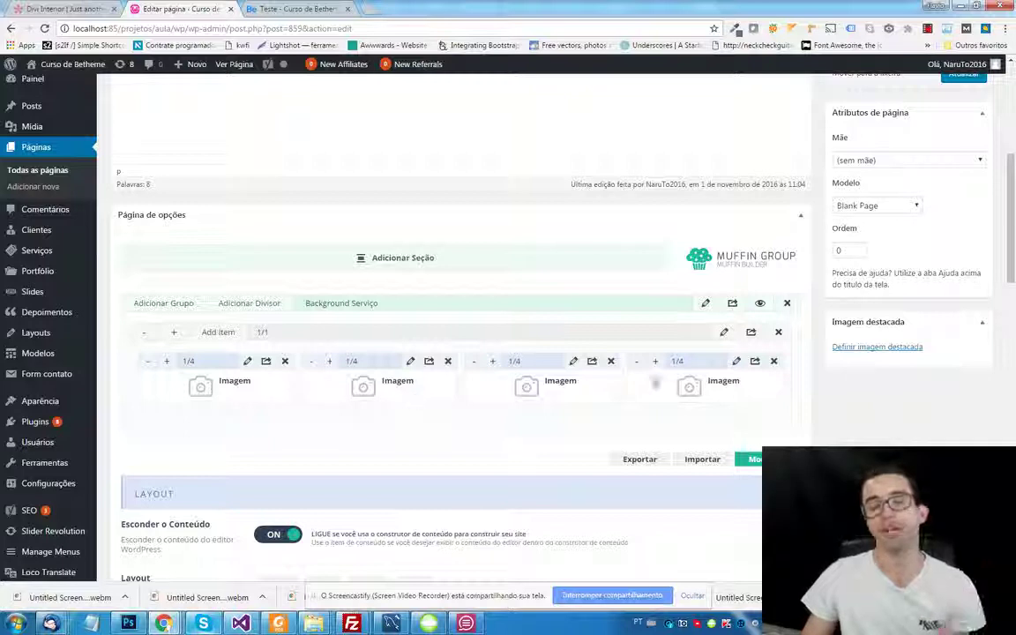
left_click(774, 361)
left_click(554, 123)
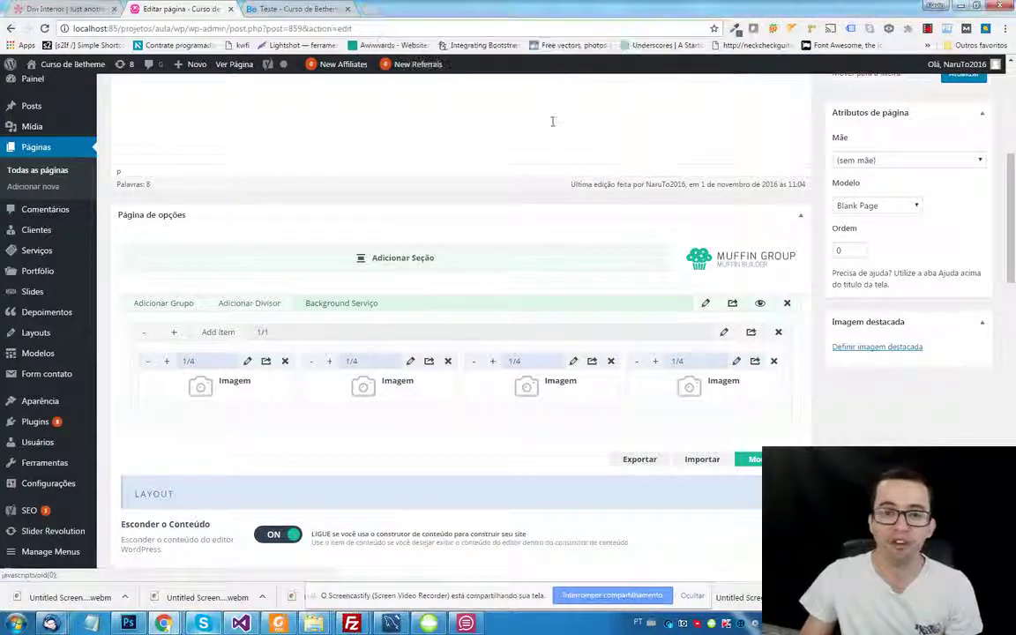
left_click(610, 361)
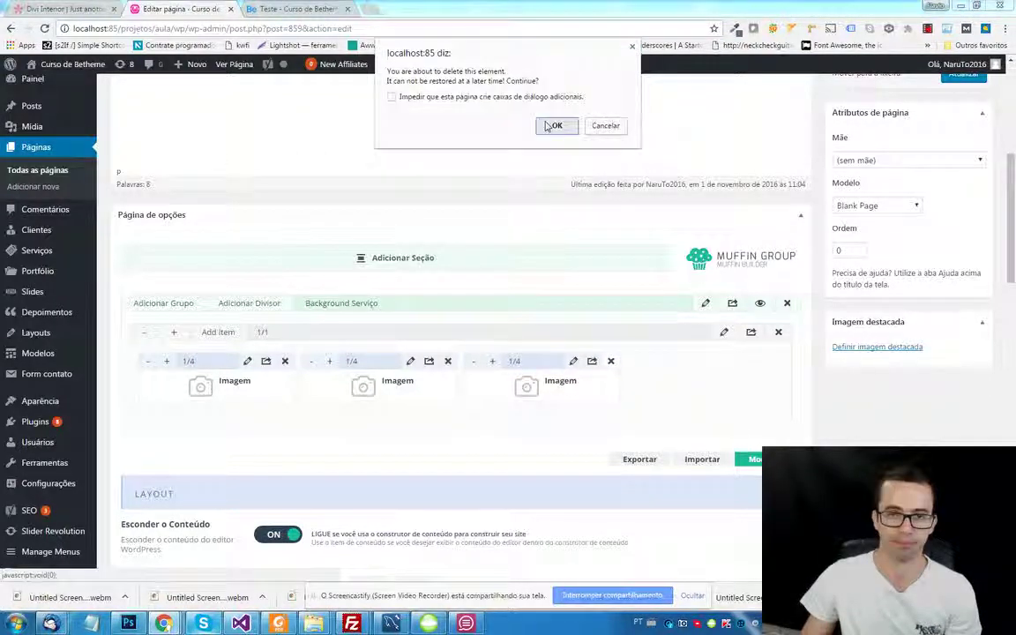
left_click(554, 124)
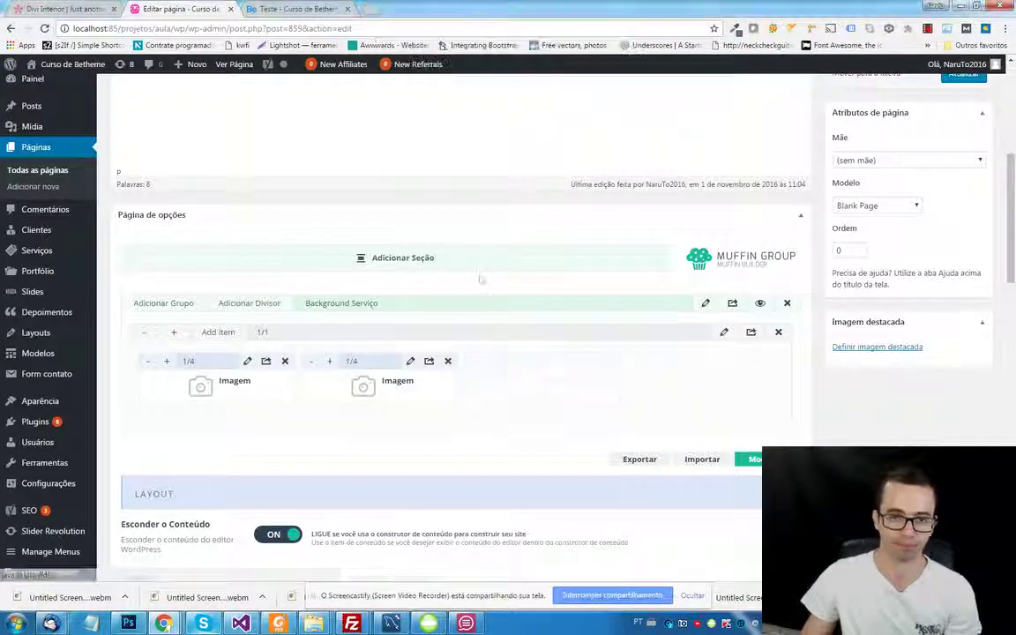
- Reduce the group's width to 1/2 and duplicate its first image item twice
left_click(147, 333)
left_click(147, 333)
left_click(183, 377)
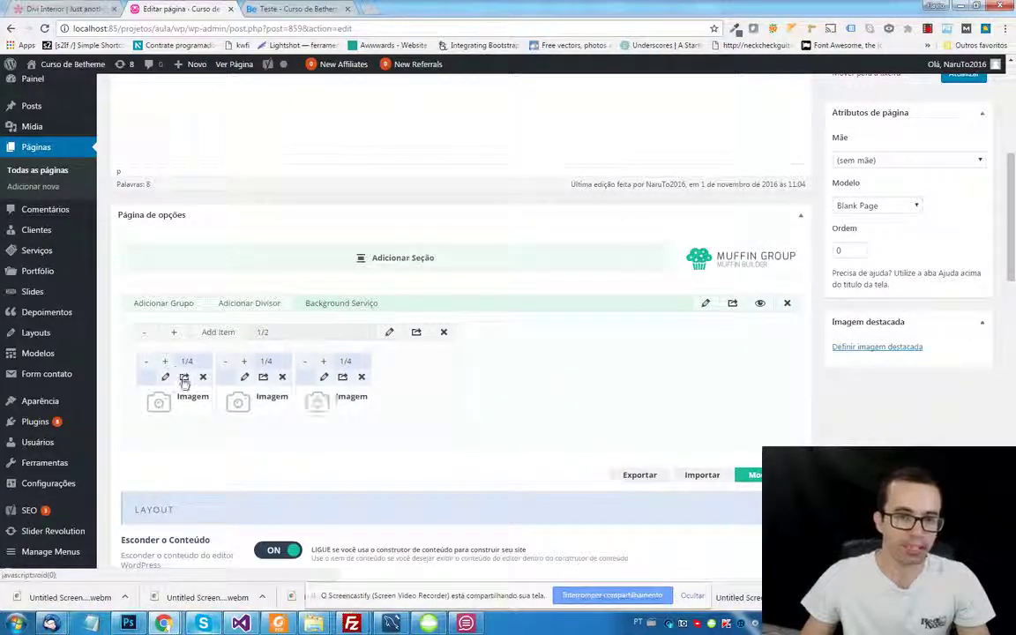
left_click(183, 377)
- Delete the fourth and third image items from the 1/2 group
left_click(441, 376)
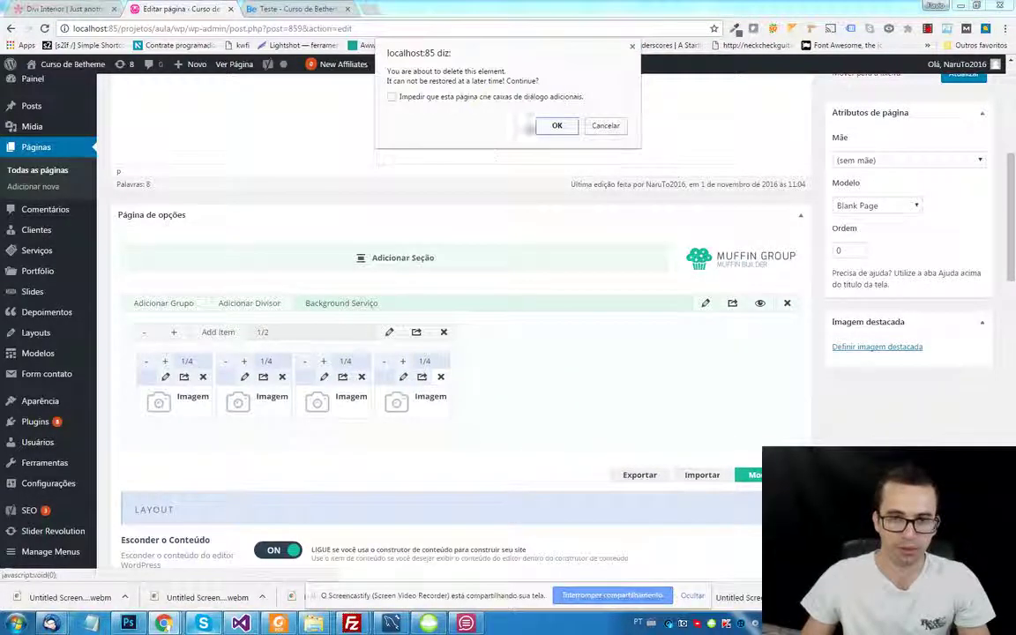
left_click(557, 124)
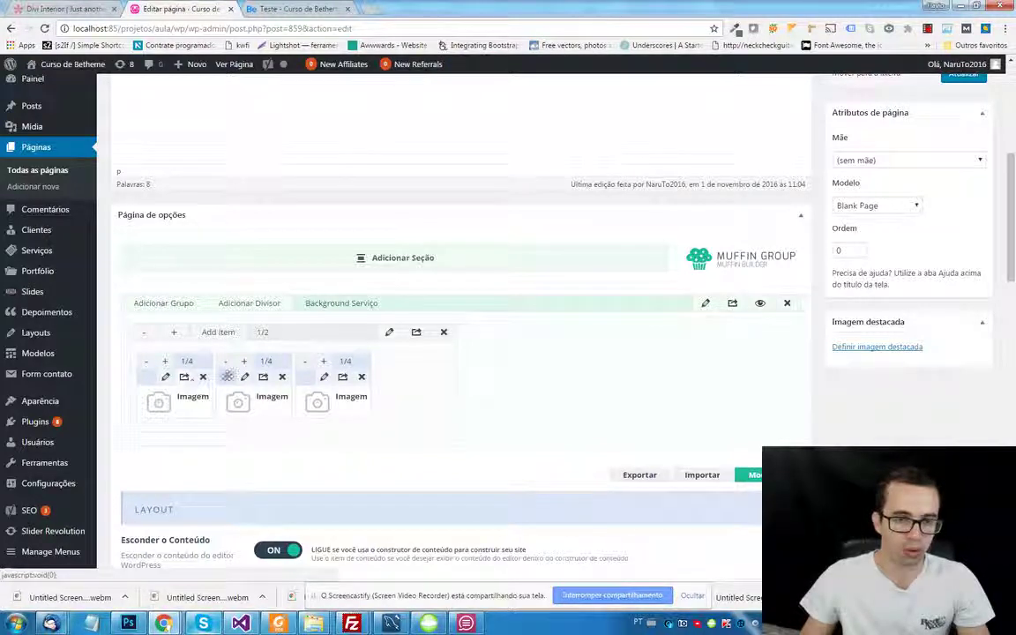
left_click(362, 377)
left_click(557, 124)
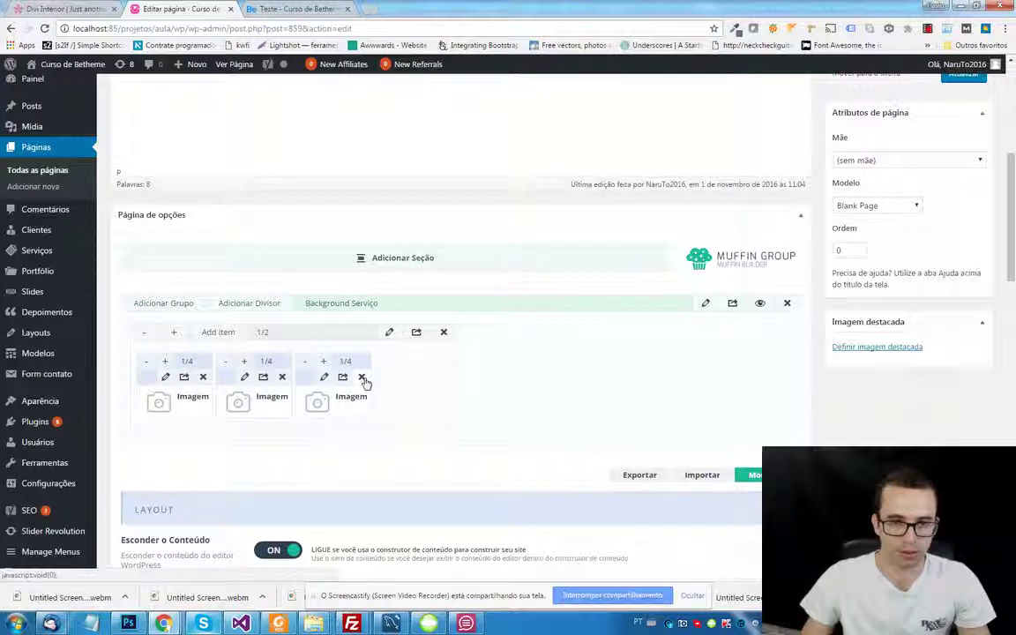
left_click(361, 376)
left_click(564, 127)
- Widen both image items to 1/2 and duplicate the group that contains them
left_click(165, 361)
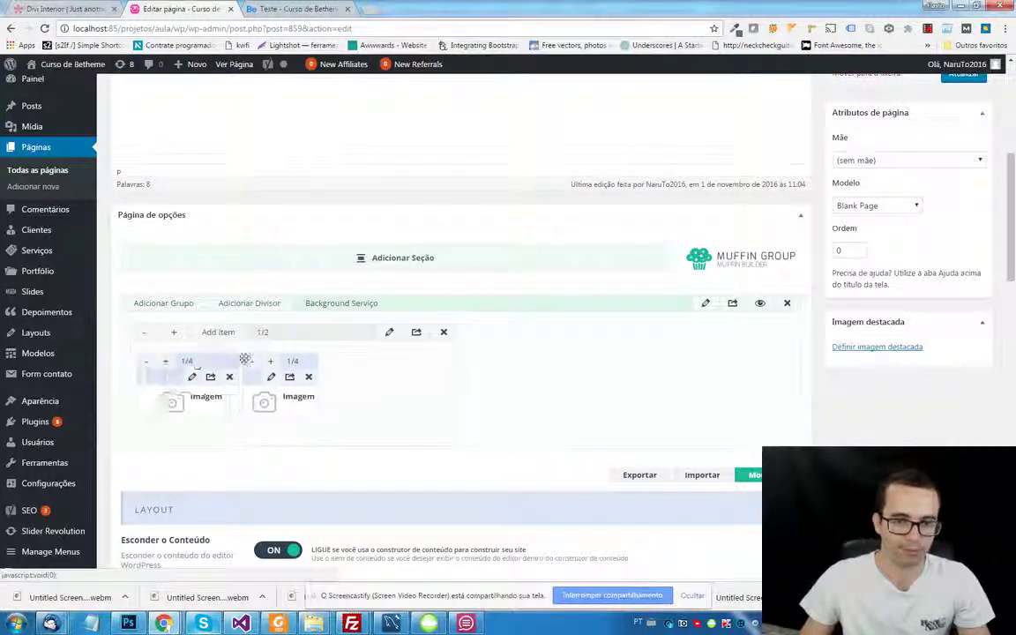
left_click(271, 361)
left_click(165, 361)
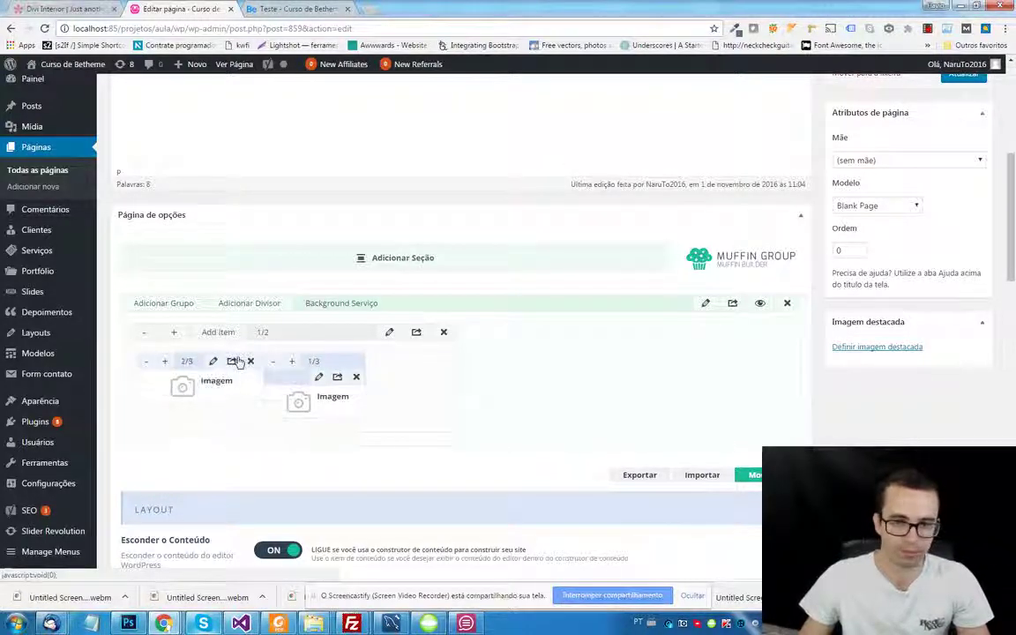
left_click(165, 360)
left_click(327, 361)
left_click(328, 362)
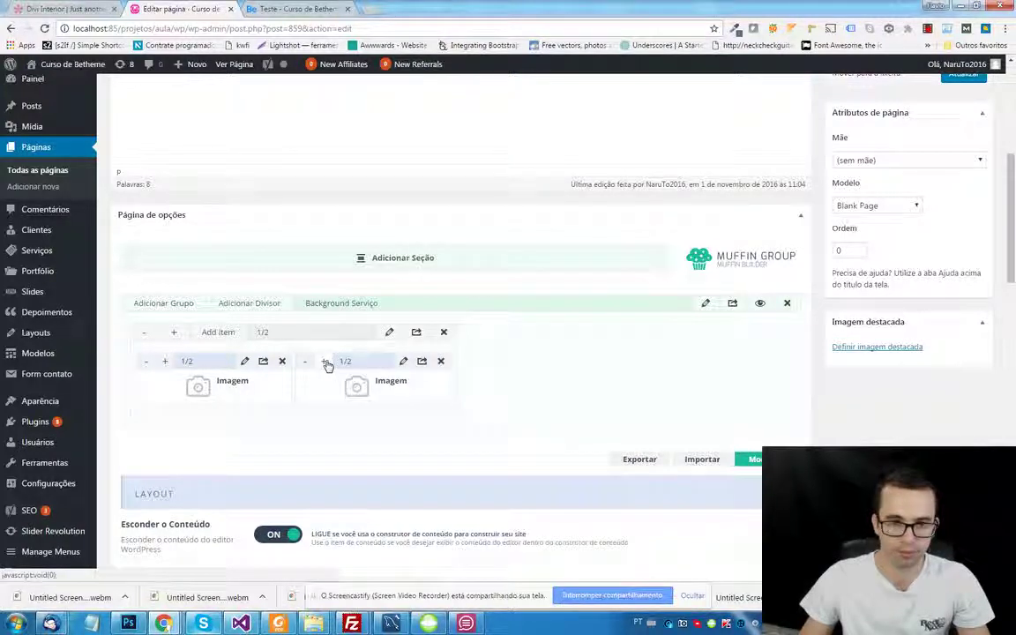
left_click(418, 336)
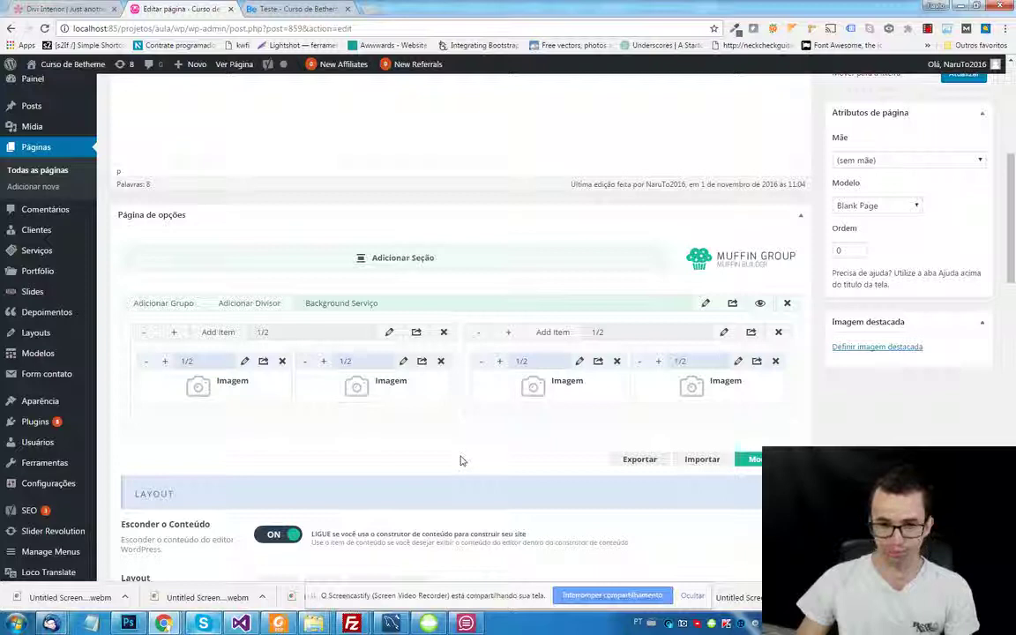
- Delete the duplicated group along with its image items and widen the remaining group to 1/1
left_click(776, 360)
left_click(561, 126)
left_click(617, 361)
left_click(556, 125)
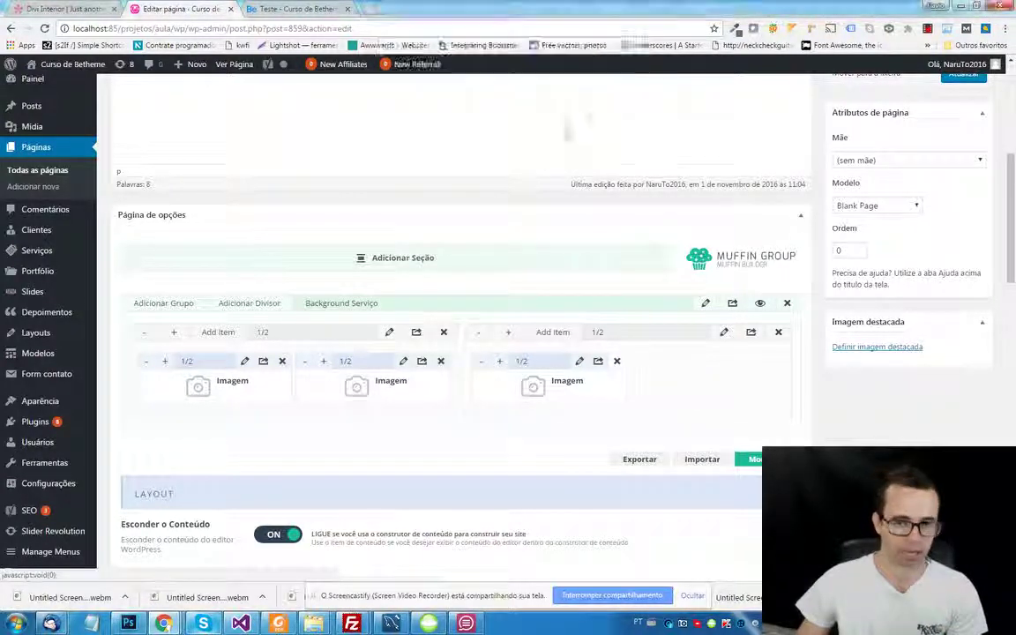
left_click(778, 332)
left_click(557, 125)
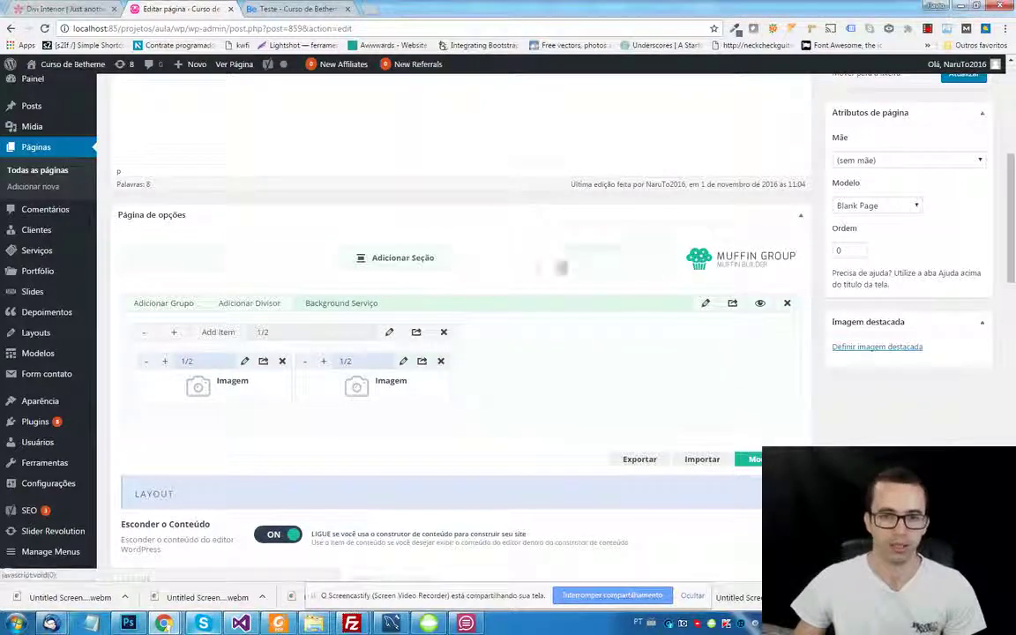
left_click(174, 331)
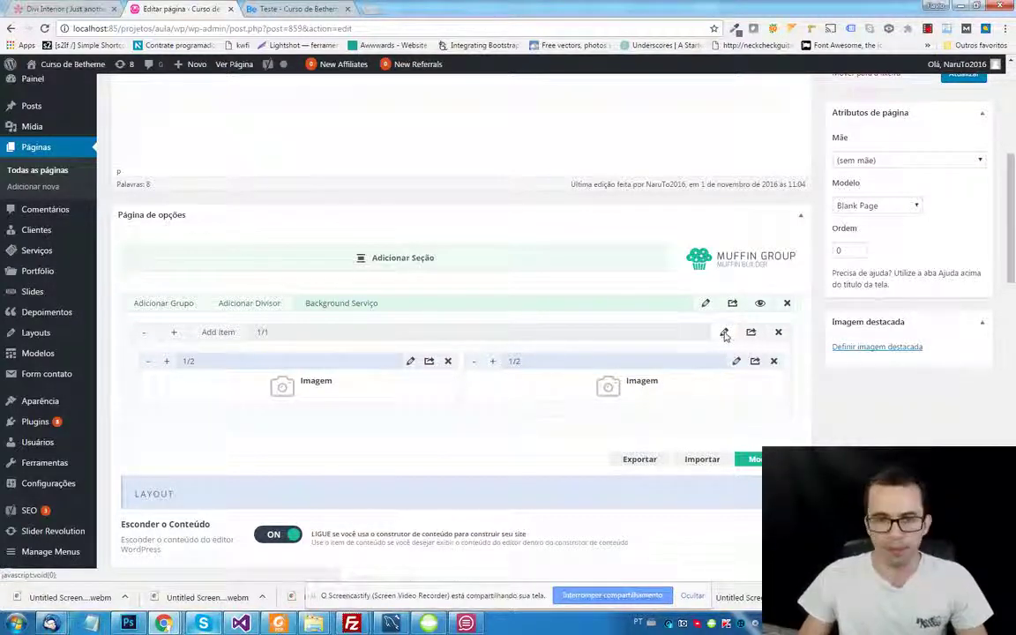
- Open the settings of the 1/1 group and set its background colour to #f11
left_click(725, 333)
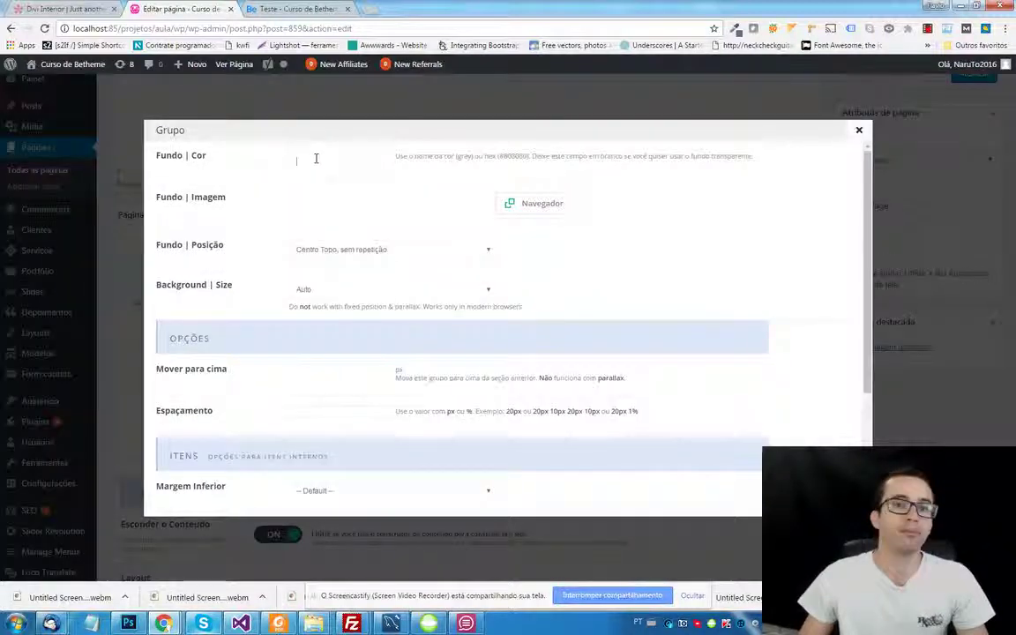
type("#")
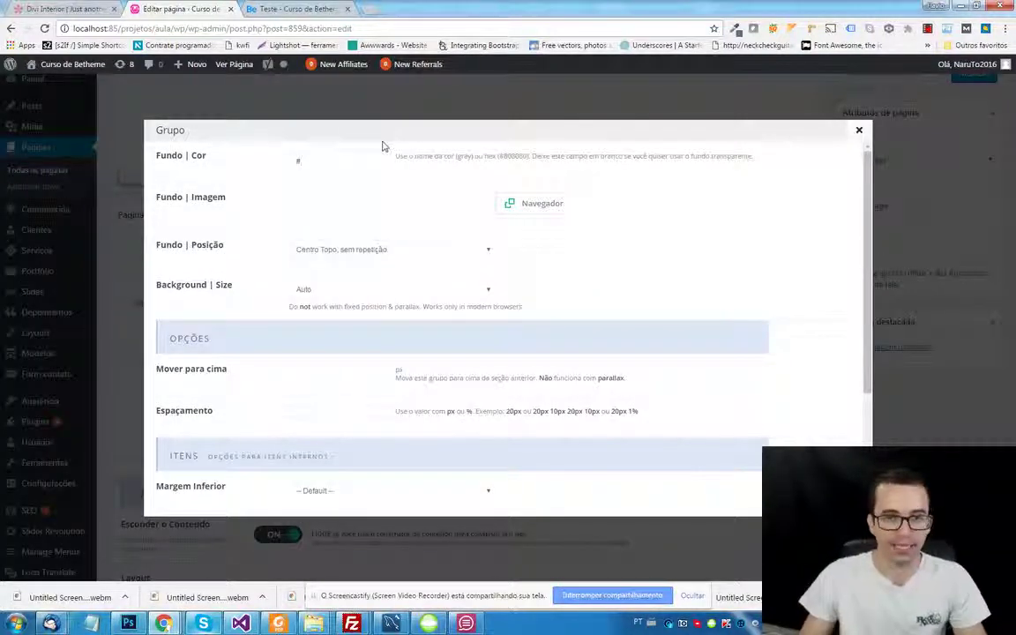
type("f11")
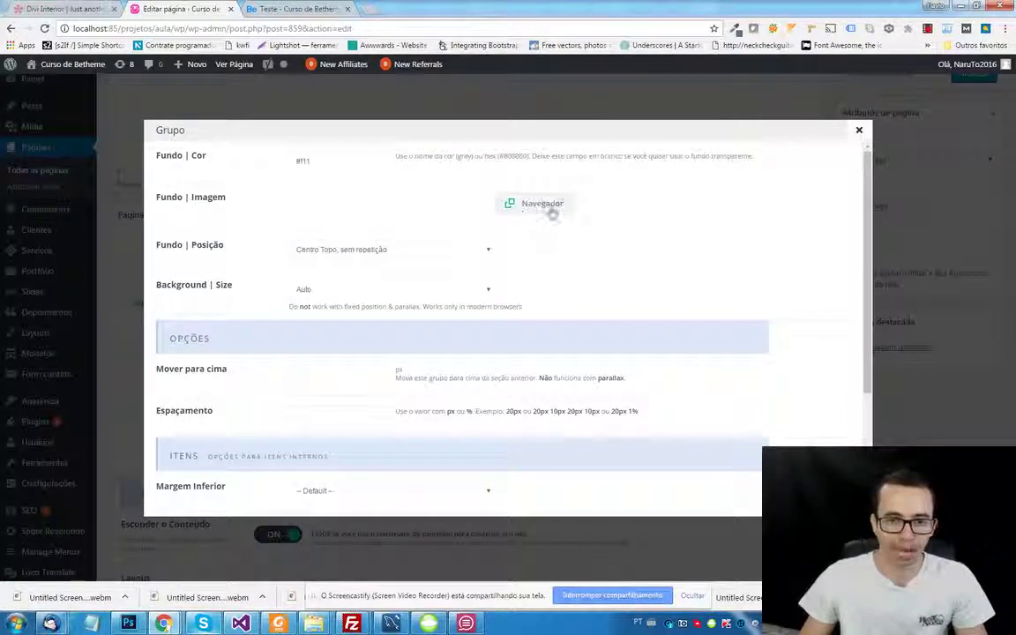
- Review the available background position and background size options in the group's settings
left_click(388, 249)
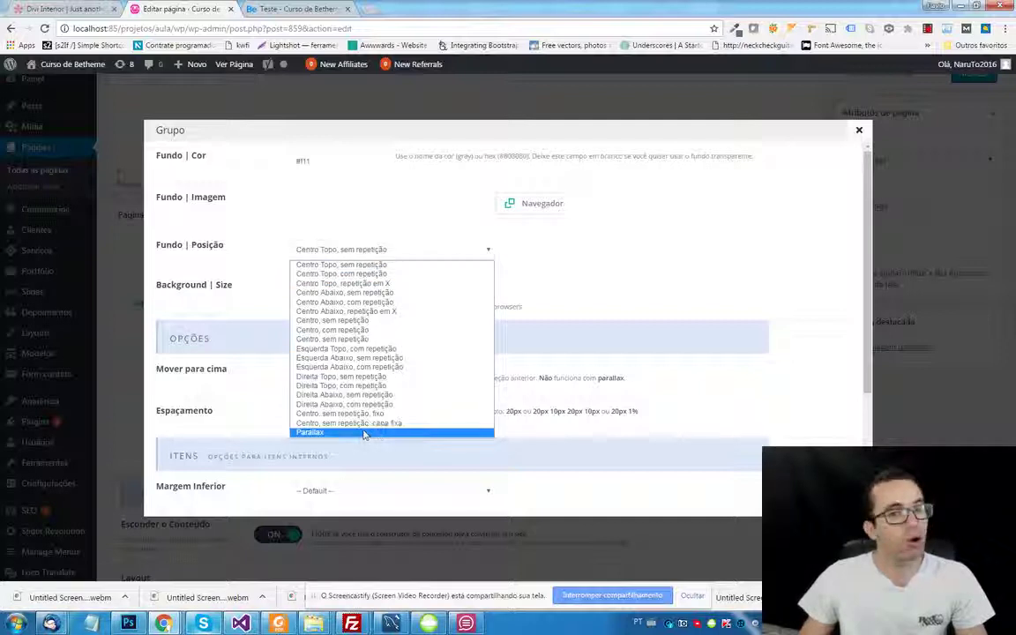
left_click(596, 267)
left_click(350, 293)
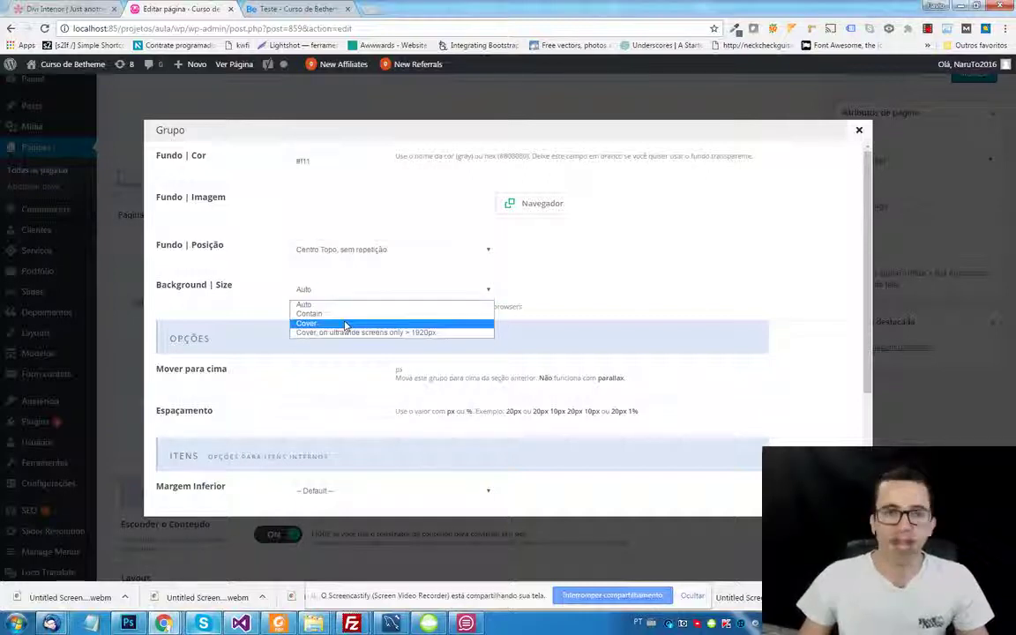
left_click(593, 273)
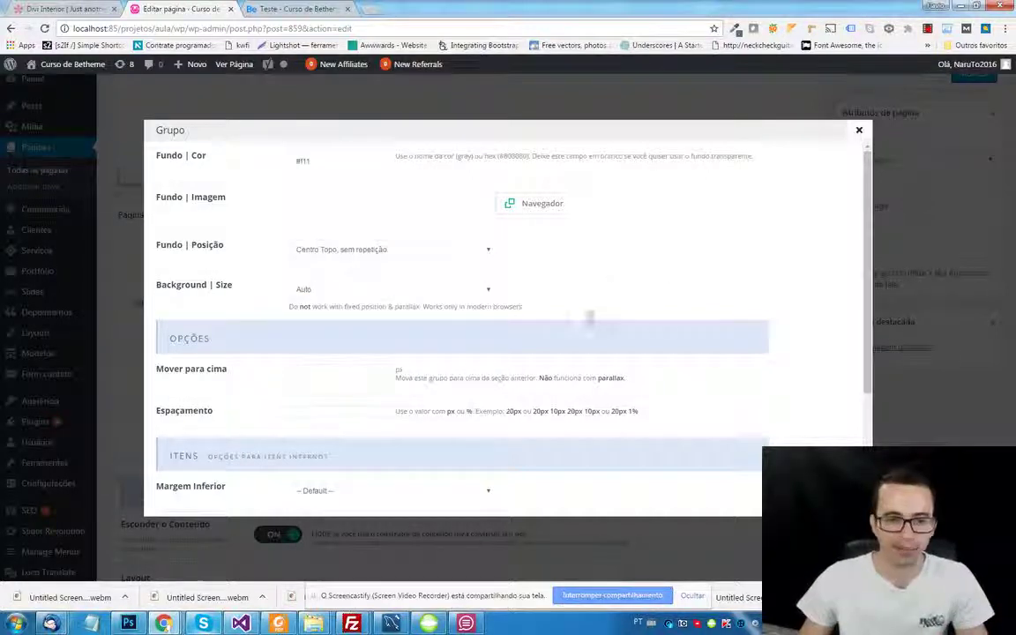
- Set the bottom margin of the group's inner items to 0px
left_click(349, 380)
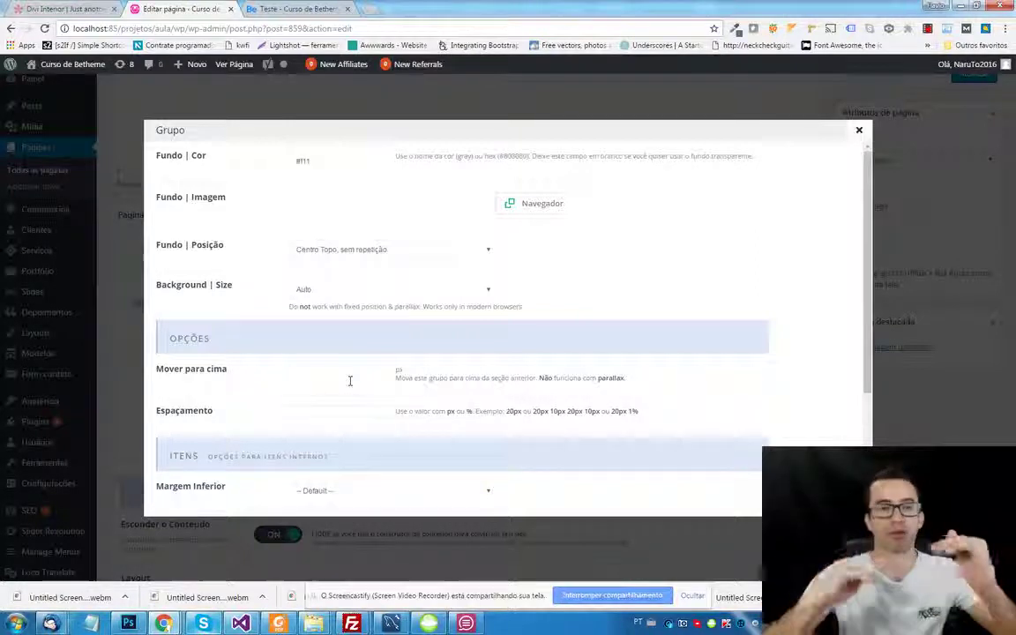
left_click(349, 411)
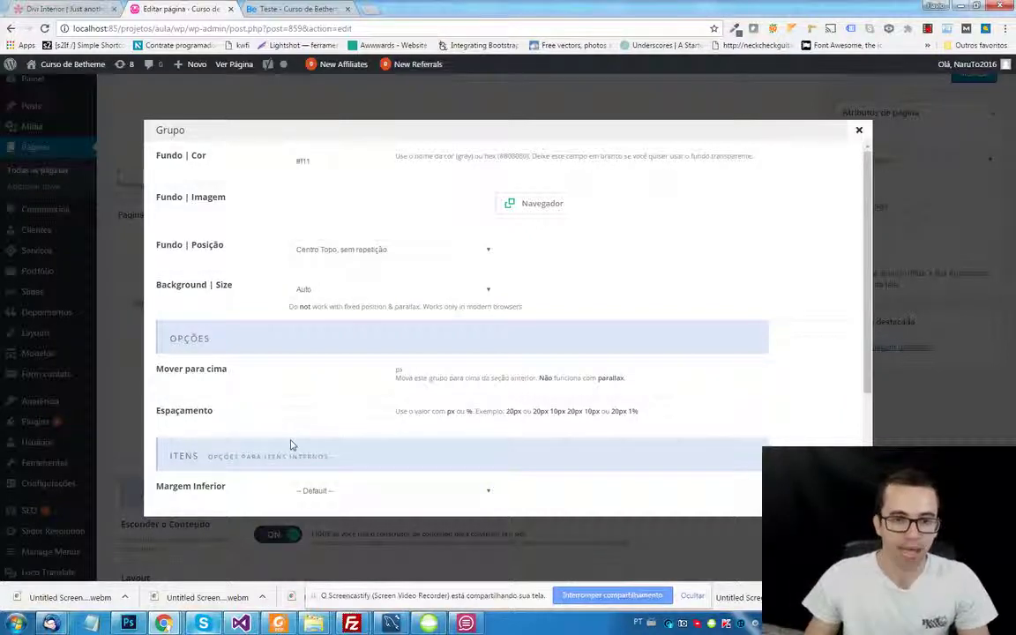
scroll(292, 446, "down", 2)
left_click(362, 372)
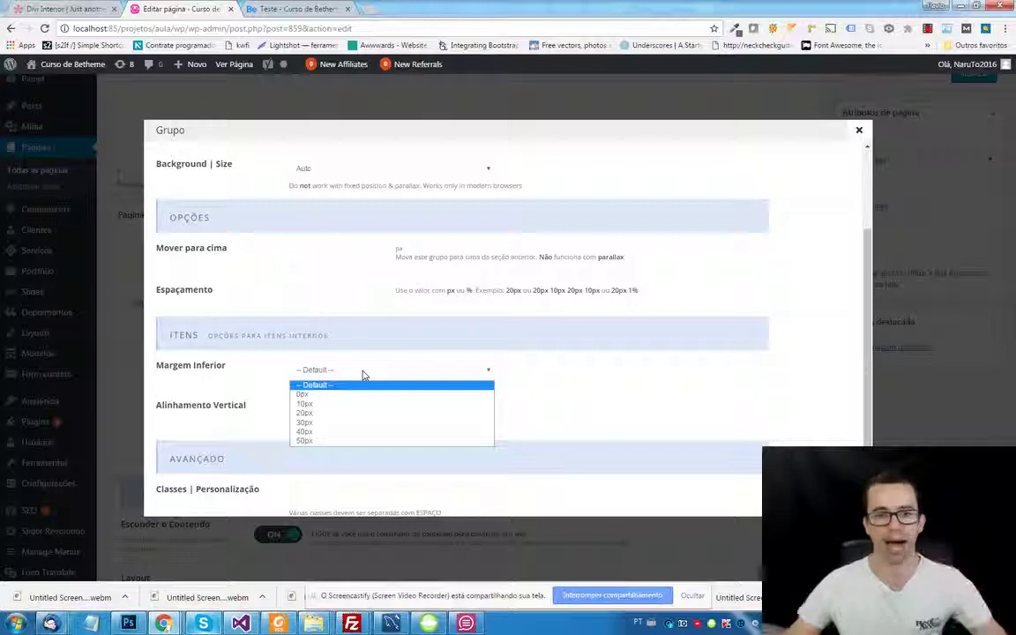
left_click(342, 394)
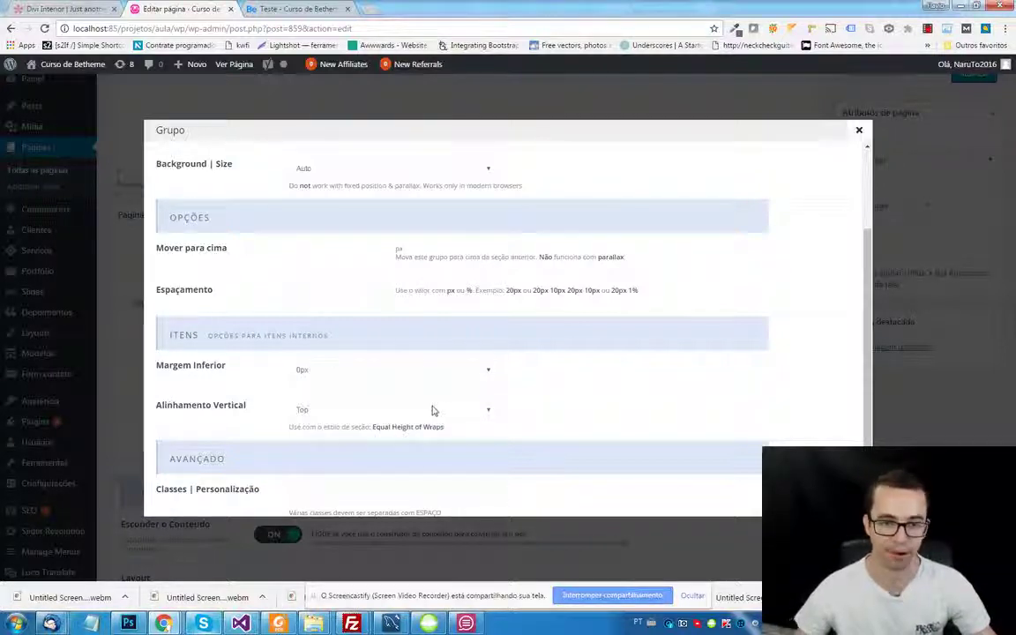
- Examine the group's vertical alignment options and its custom classes setting
left_click(432, 410)
left_click(432, 410)
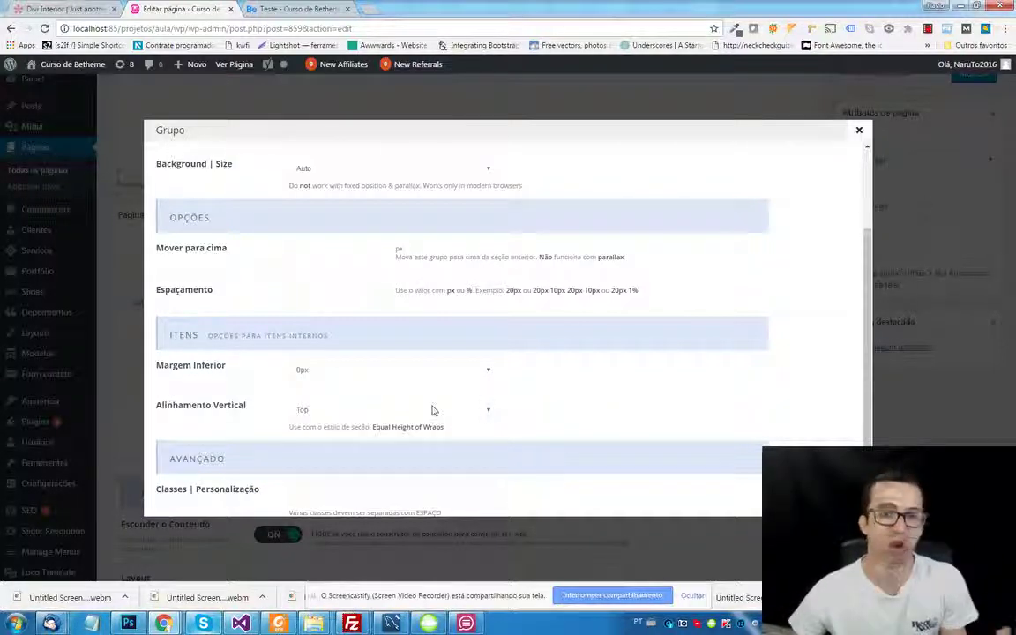
left_click(432, 410)
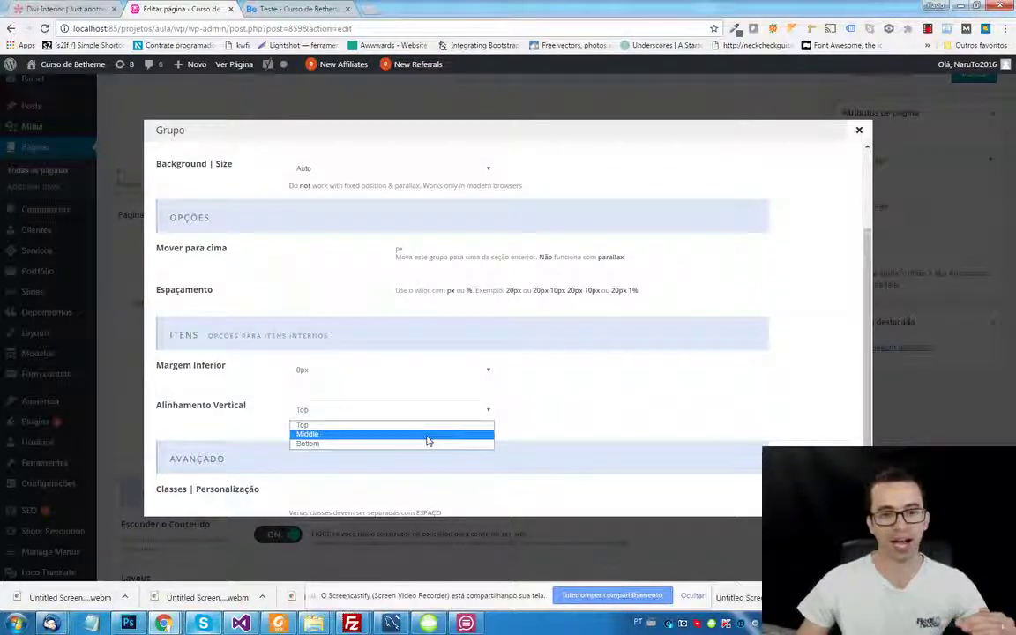
left_click(703, 415)
scroll(703, 416, "down", 1)
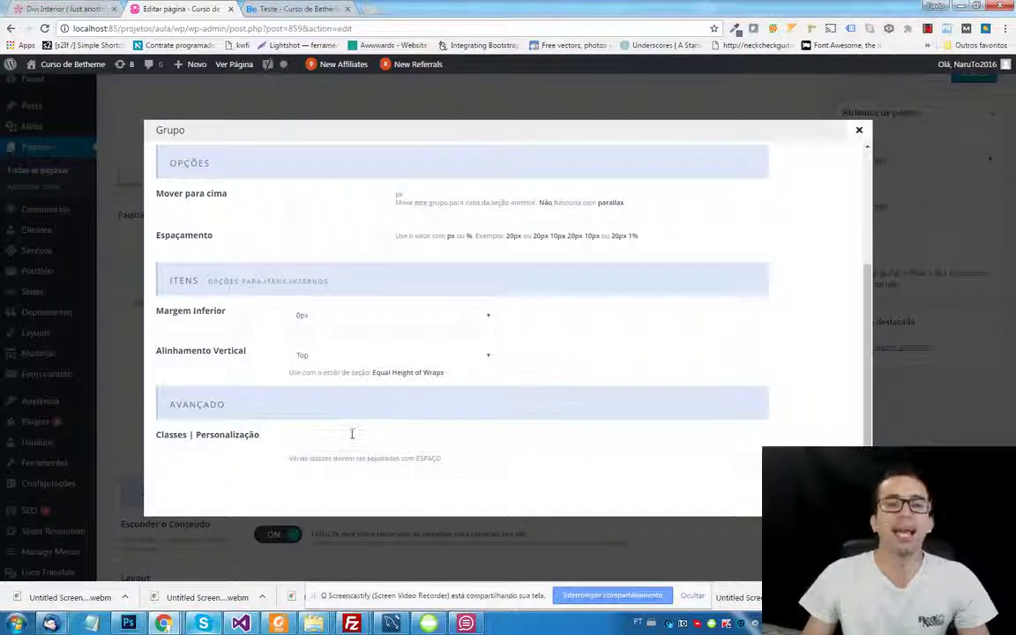
- Set the group's spacing (Espaçamento) to 40px and close its settings
scroll(527, 264, "up", 2)
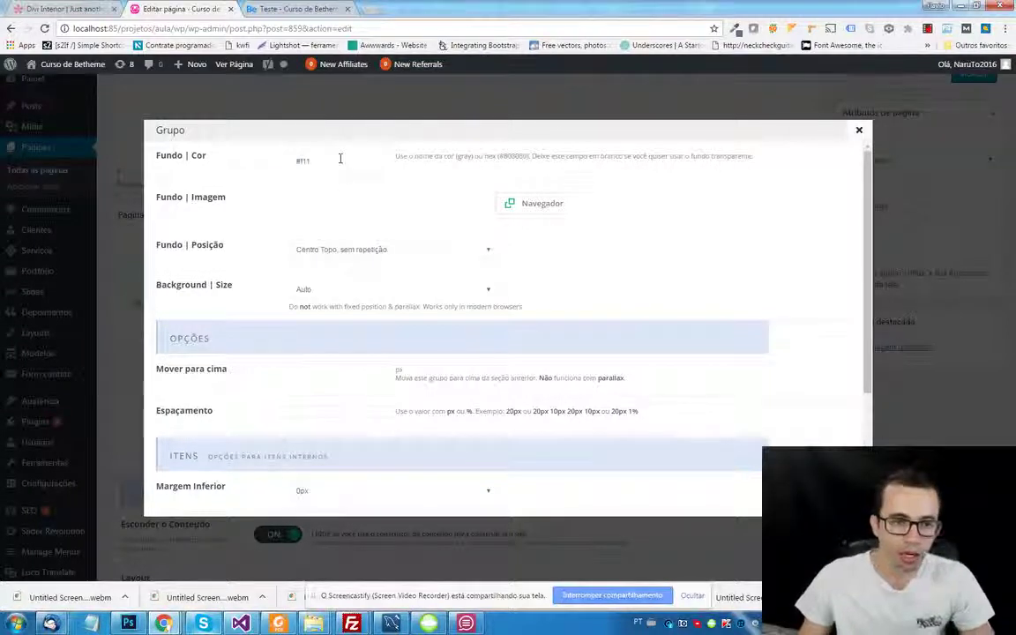
scroll(303, 164, "down", 3)
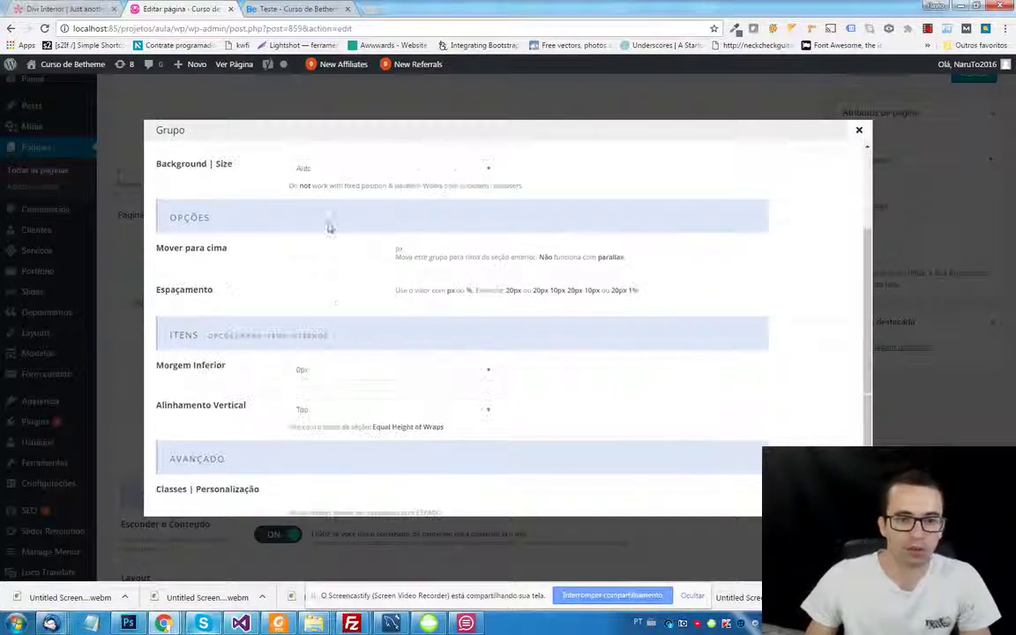
scroll(340, 227, "up", 3)
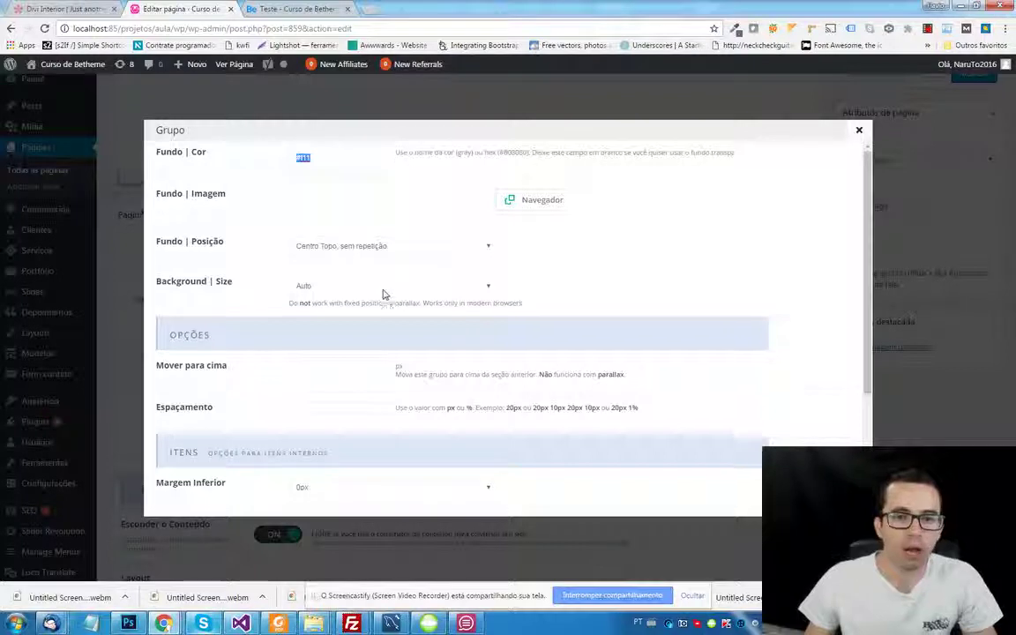
scroll(362, 298, "down", 3)
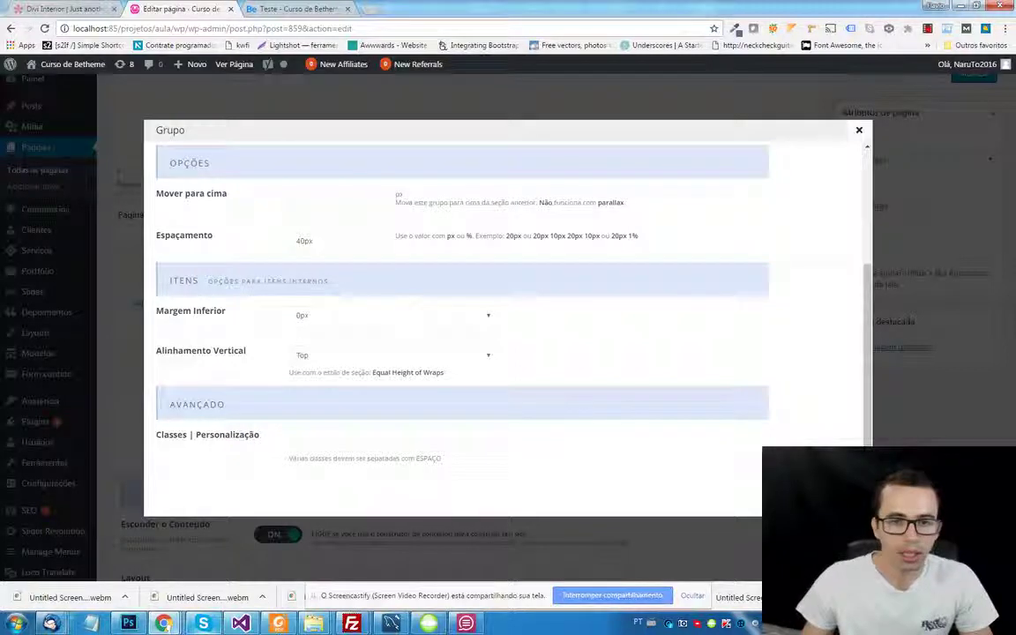
left_click(858, 129)
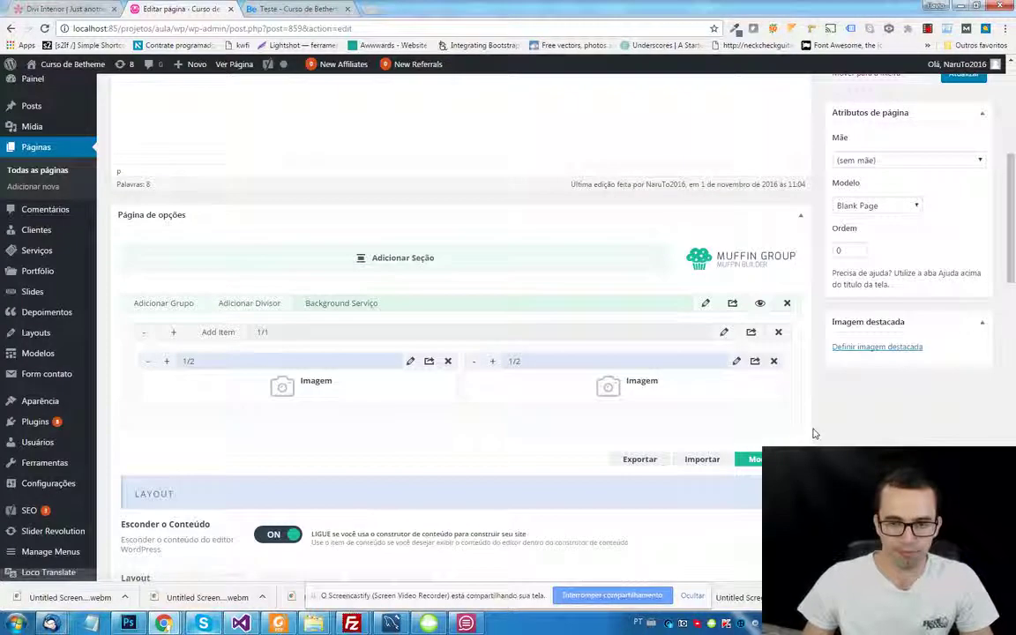
- Duplicate the 1/1 group with its two image items and give the copy a black background colour
left_click(750, 331)
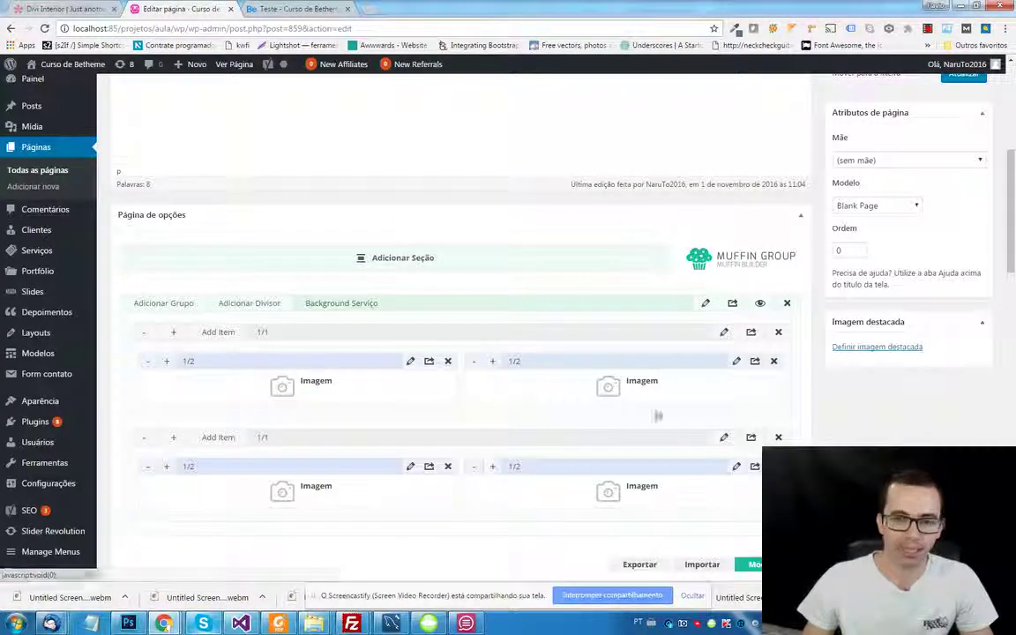
left_click(724, 436)
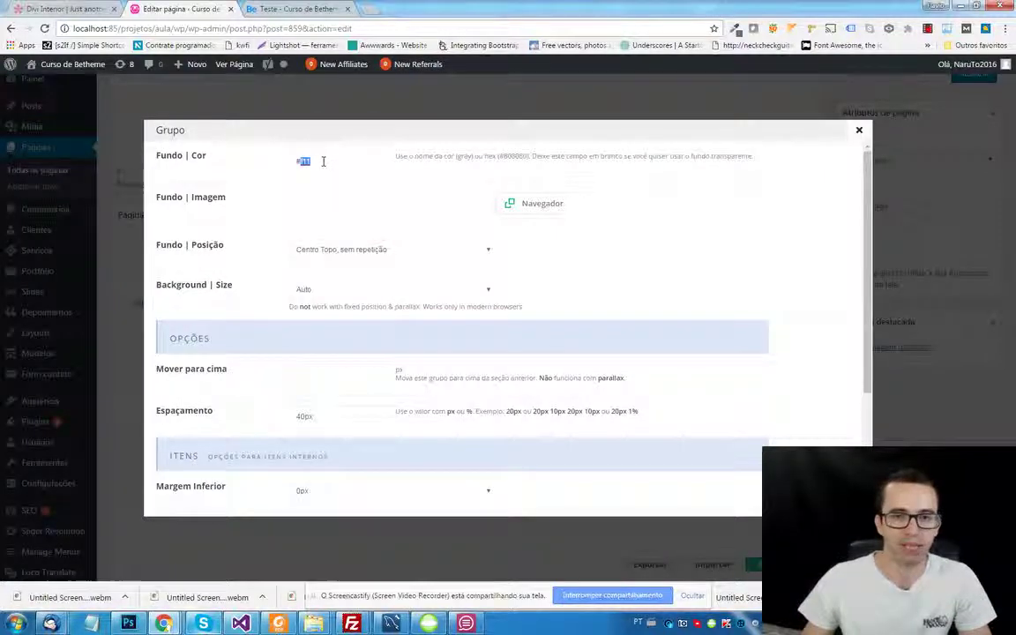
scroll(433, 239, "down", 5)
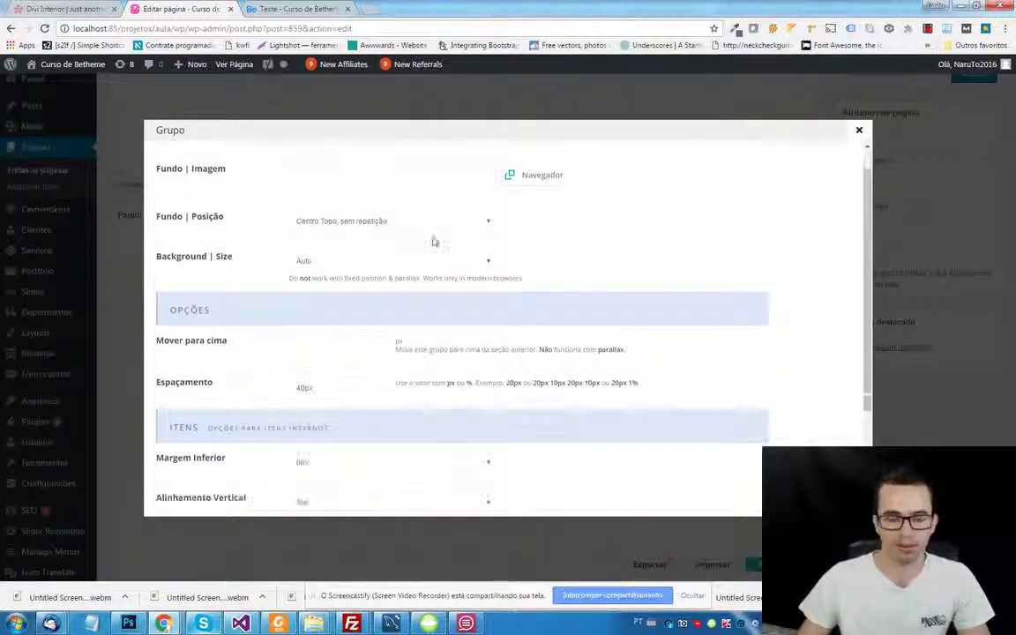
left_click(957, 382)
- Update the Teste page and reload its published view to check the two coloured groups
scroll(957, 382, "up", 2)
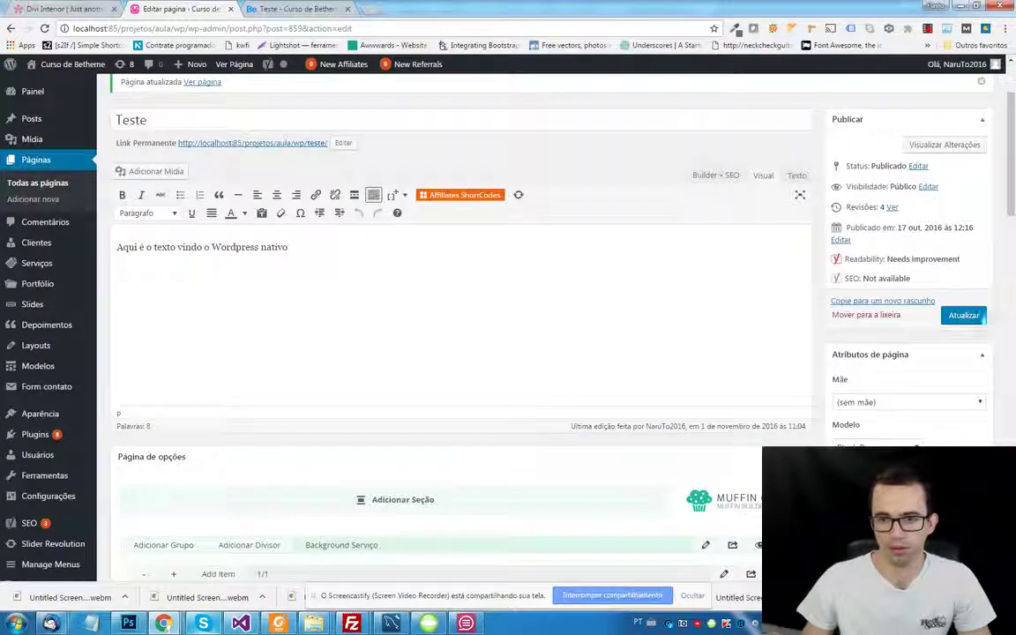
left_click(966, 316)
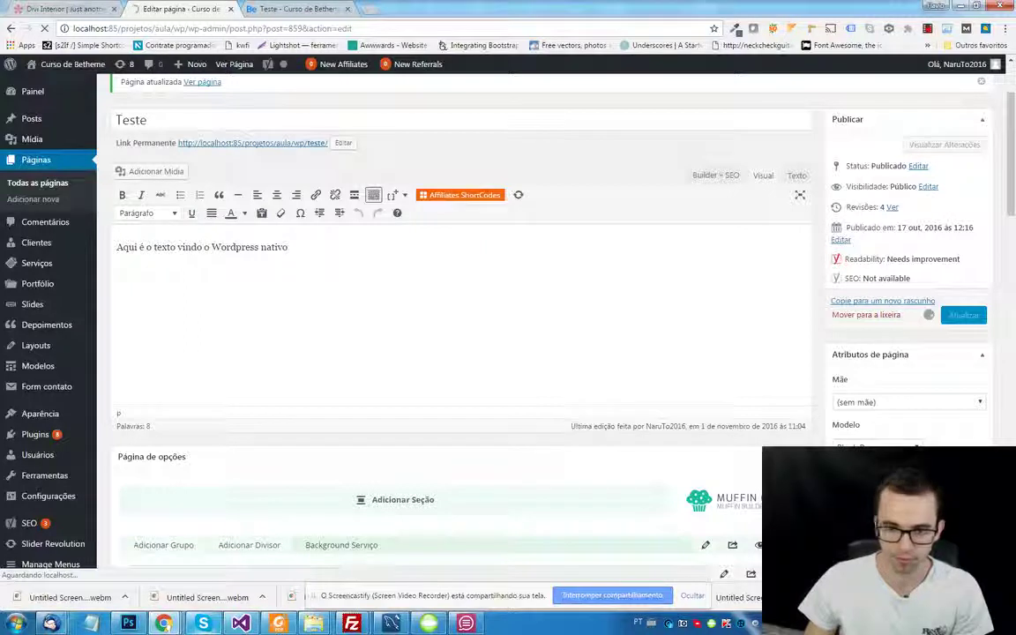
left_click(298, 8)
left_click(298, 28)
key("Return")
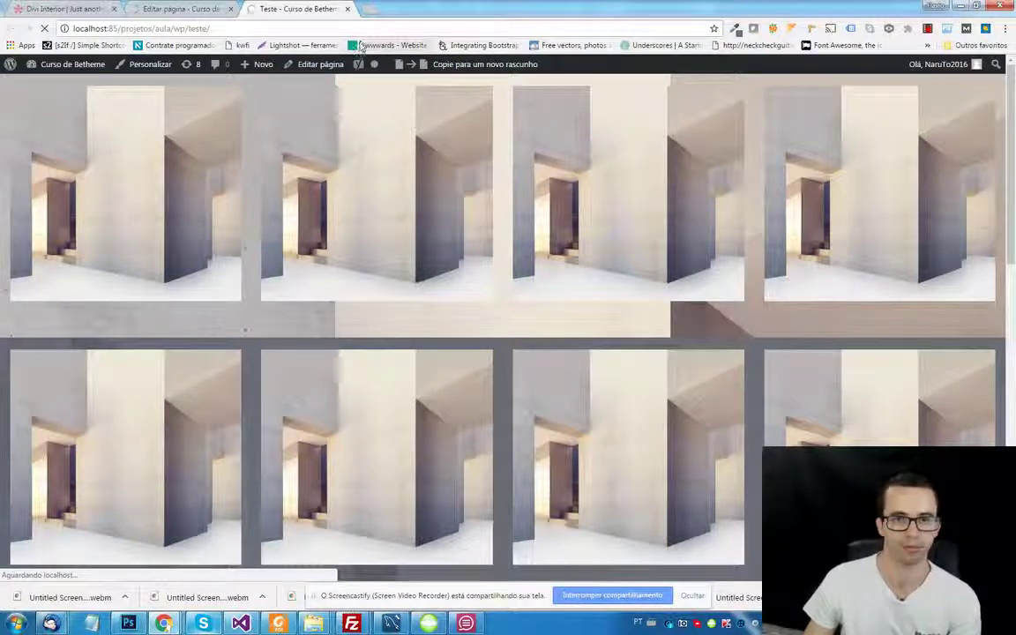
mouse_move(240, 78)
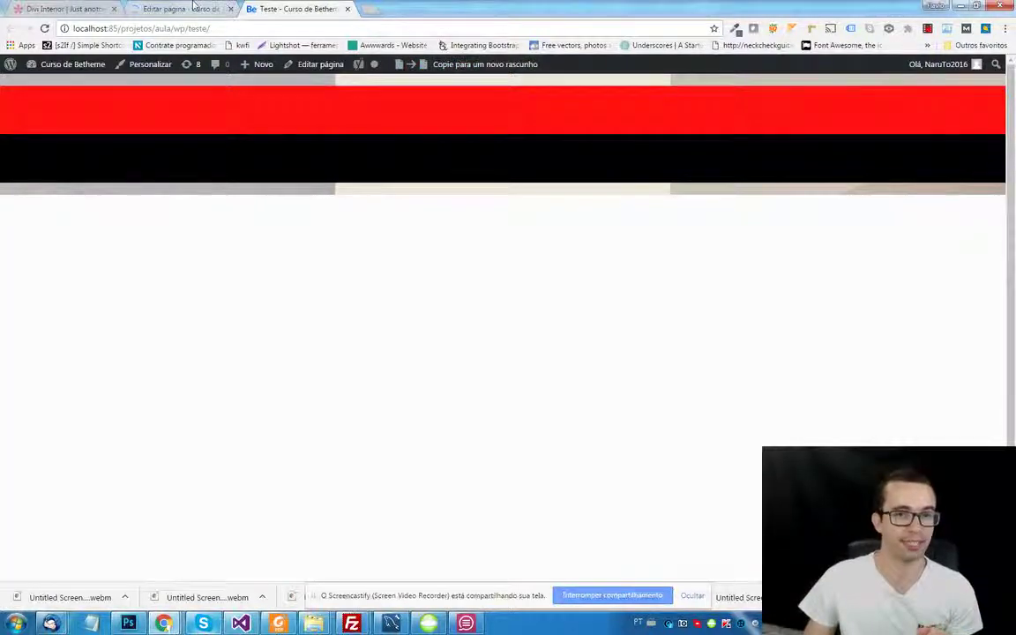
- Return to the page editor and set the Background Serviço section's style to Default
left_click(181, 9)
scroll(600, 385, "down", 3)
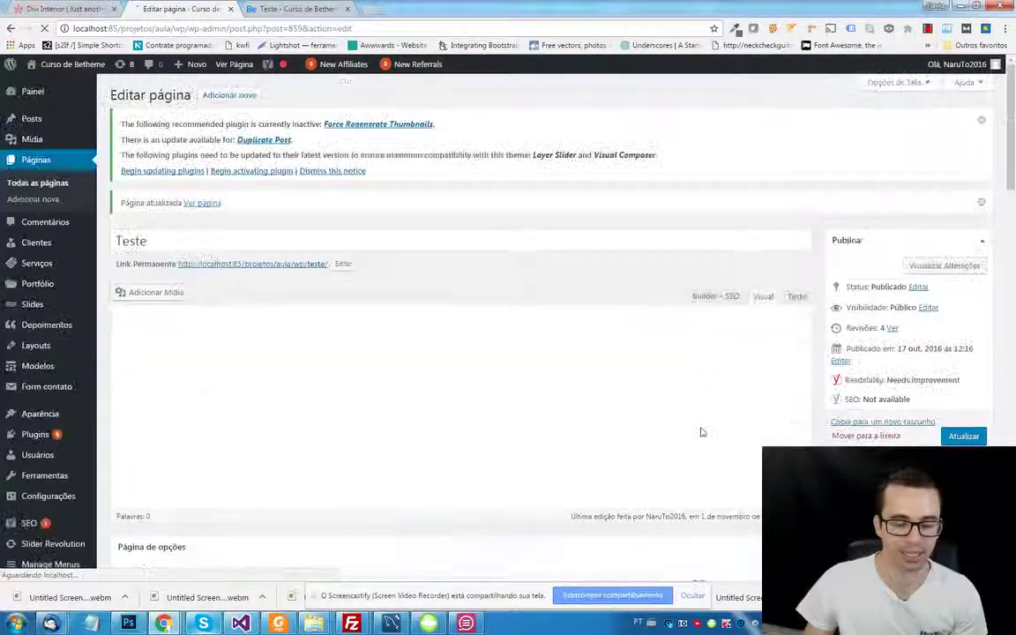
scroll(701, 419, "down", 4)
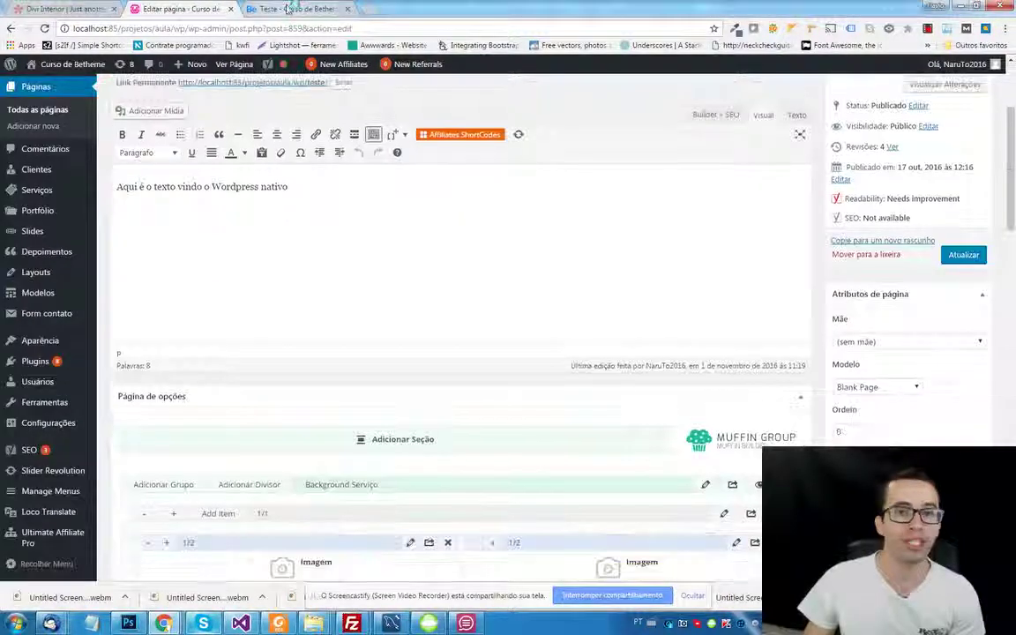
scroll(701, 406, "down", 2)
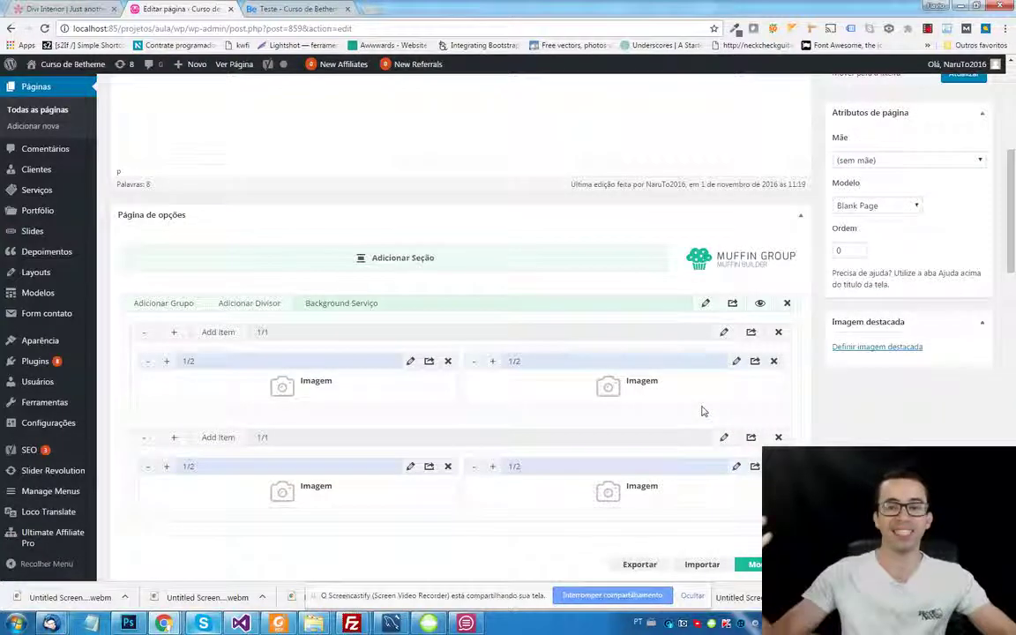
left_click(704, 302)
scroll(349, 353, "down", 5)
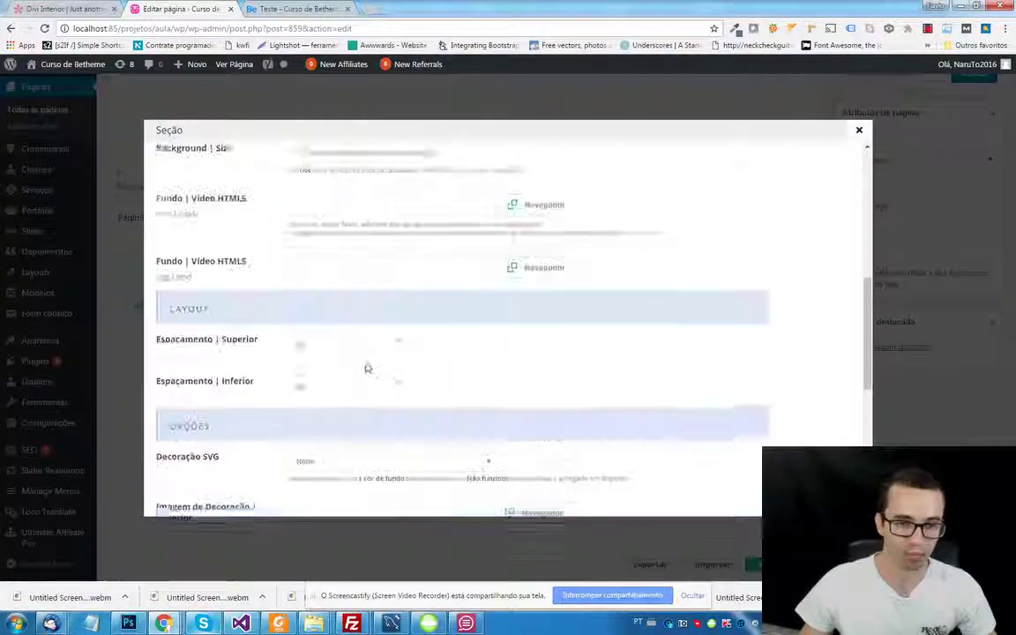
scroll(368, 369, "down", 3)
scroll(368, 432, "down", 4)
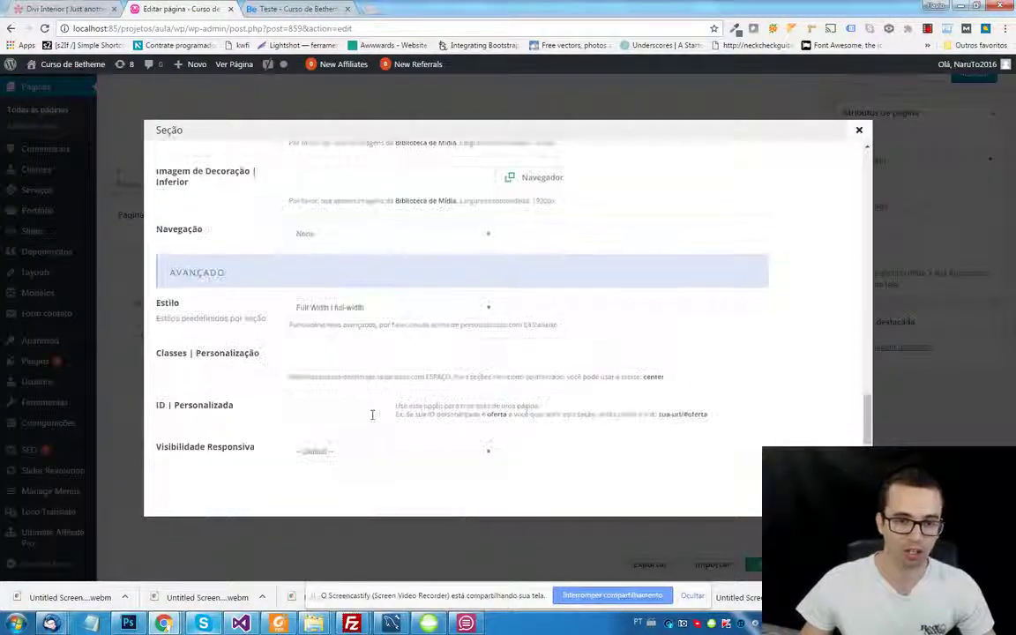
left_click(354, 308)
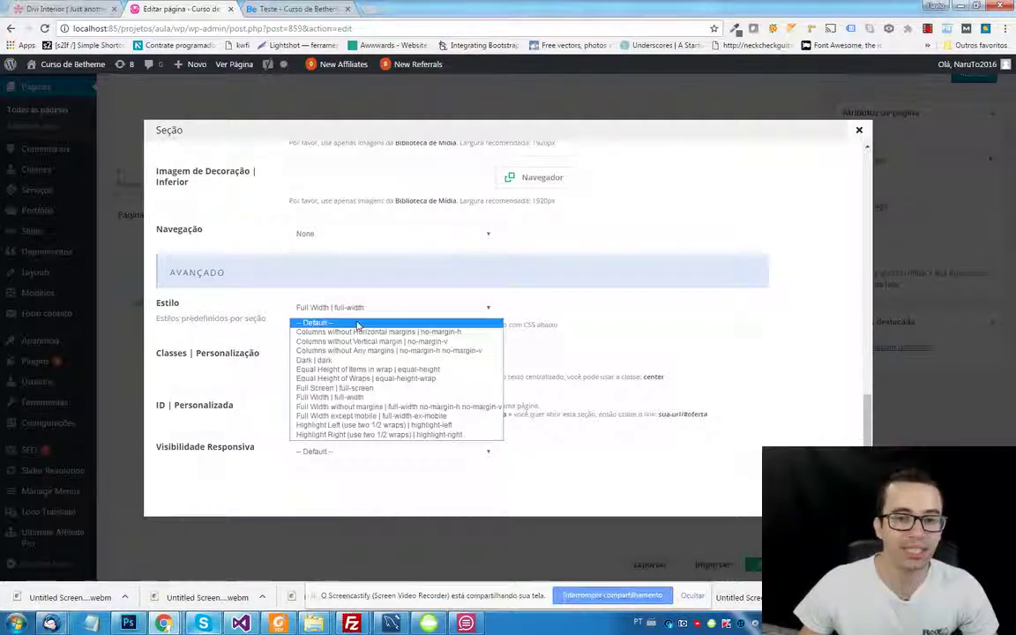
left_click(333, 319)
key("Escape")
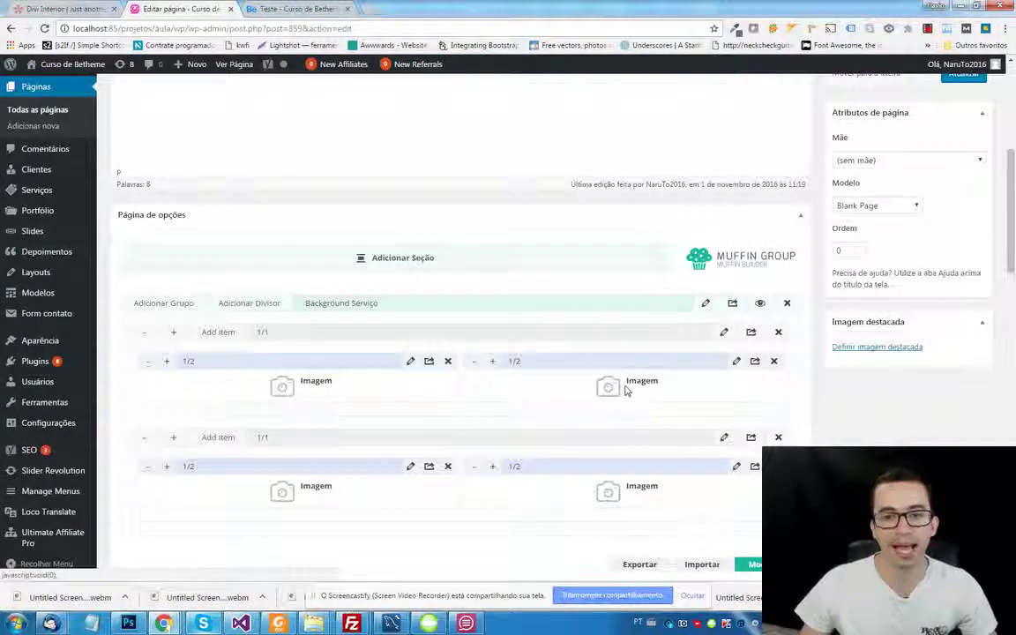
- Save the section style change to the page and refresh the live Teste page
scroll(687, 383, "down", 3)
scroll(719, 286, "up", 4)
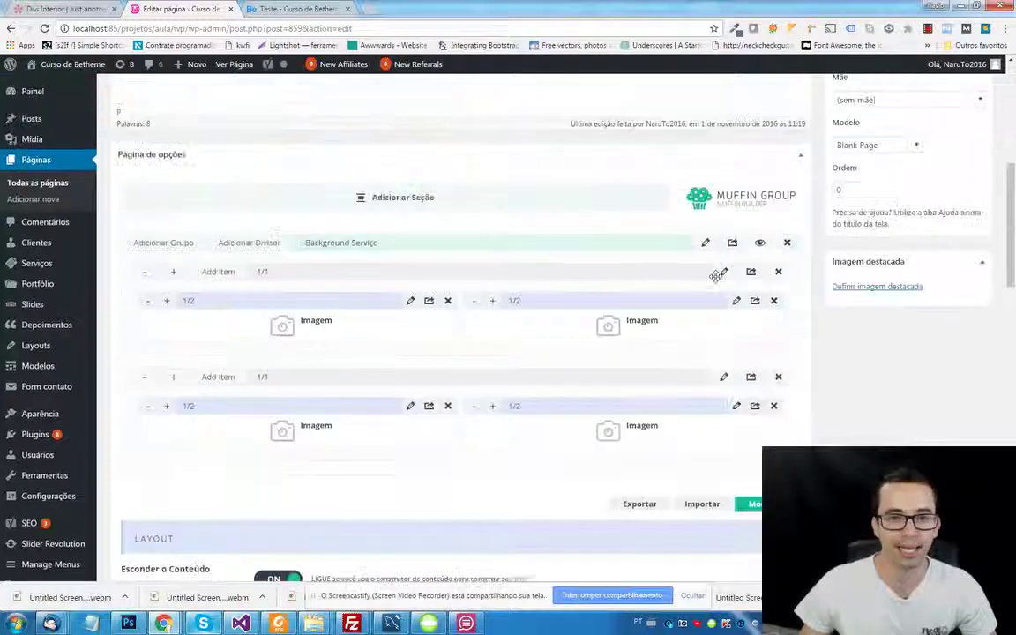
scroll(912, 175, "up", 2)
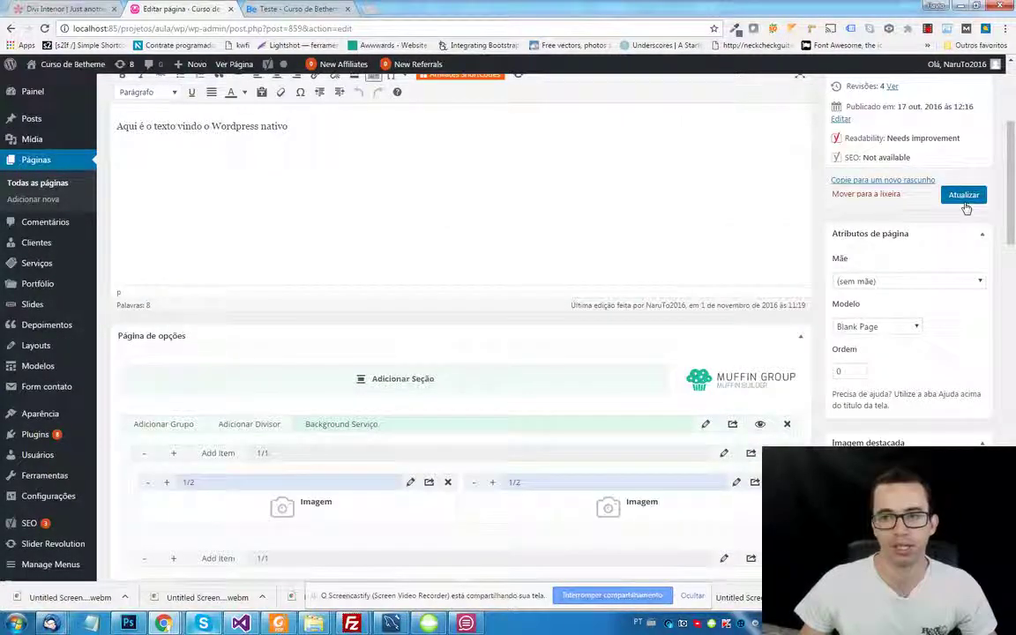
left_click(964, 195)
left_click(296, 9)
key("F5")
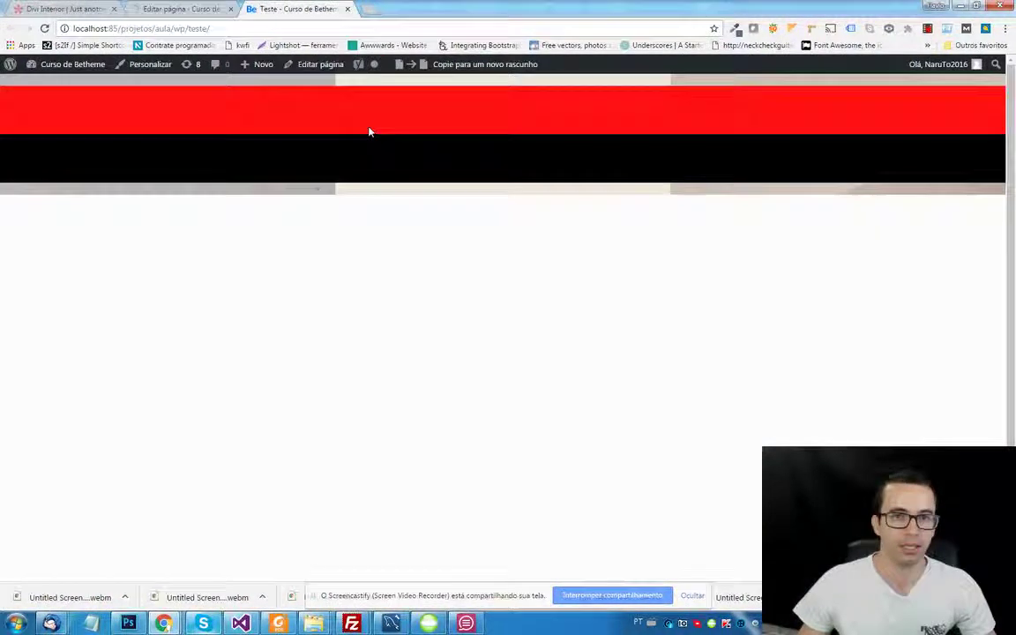
- Reload the published Teste page and compare the groups' layout under the Default section style with the page editor
left_click(296, 27)
key("Return")
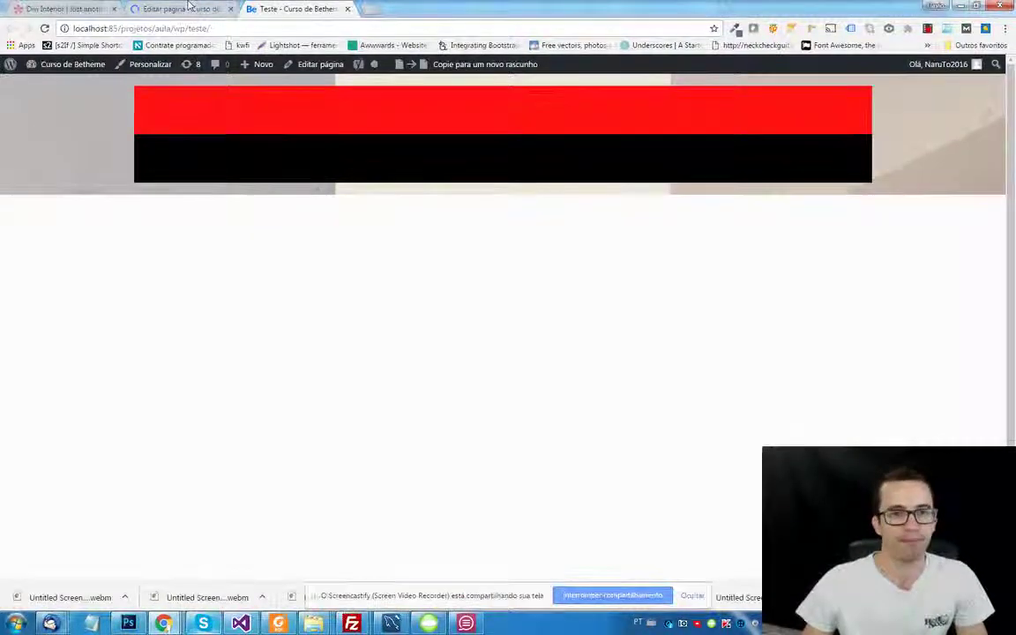
key("ctrl+shift+Tab")
scroll(618, 424, "down", 2)
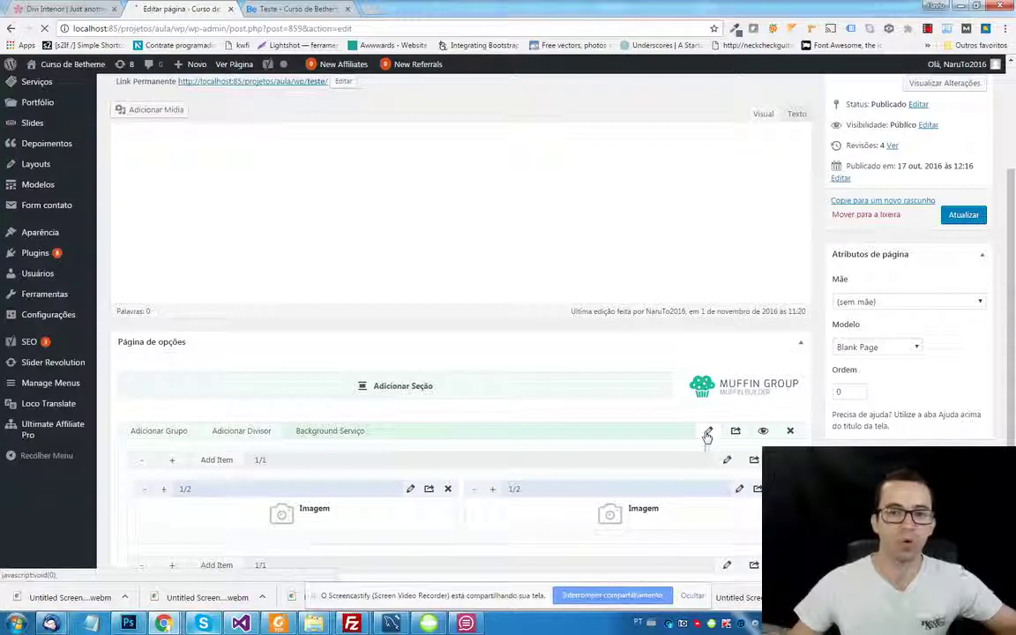
left_click(297, 15)
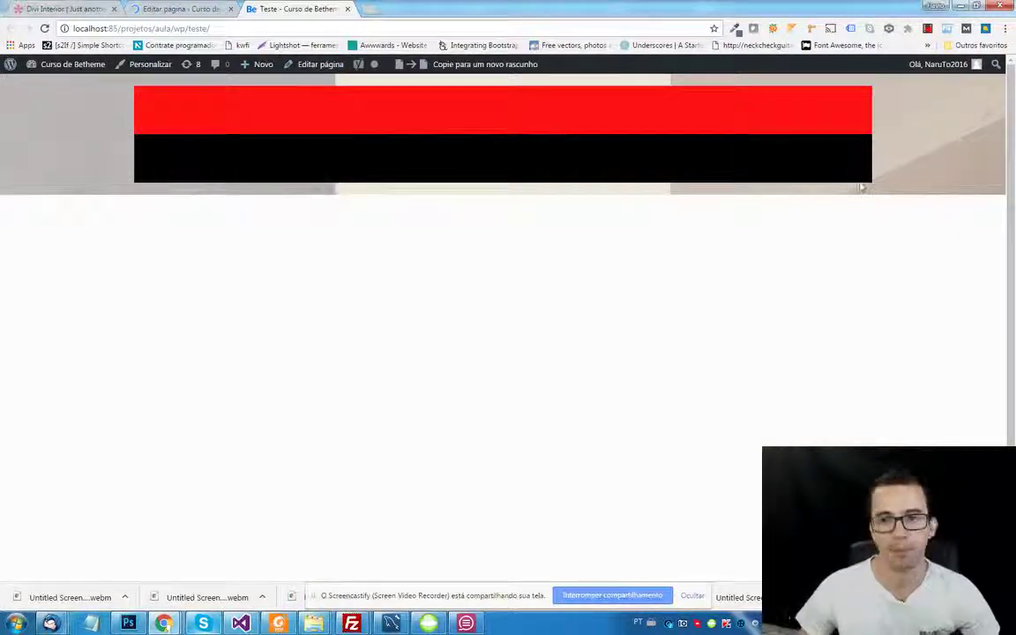
key("ctrl+shift+Tab")
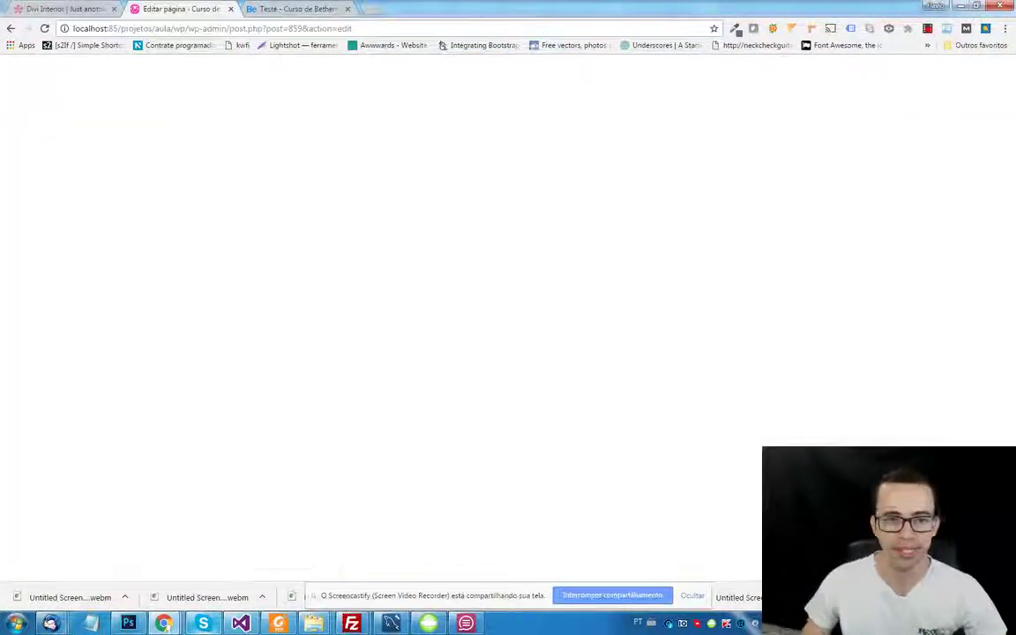
- Review the predefined style options of the Background Serviço section, close its settings without changes, and view the live page
scroll(706, 429, "down", 3)
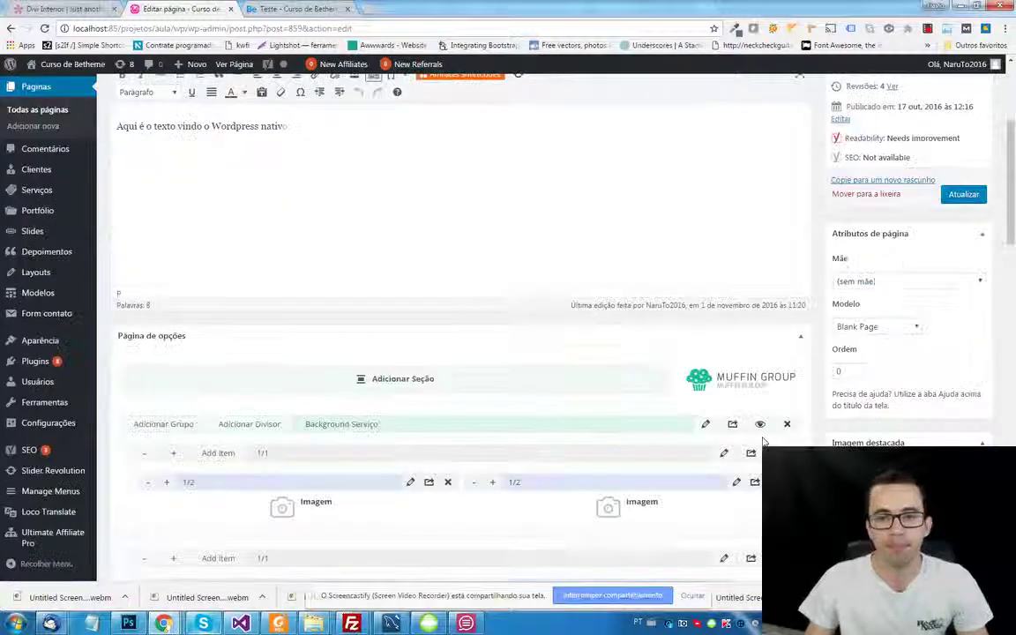
left_click(706, 428)
scroll(517, 356, "down", 6)
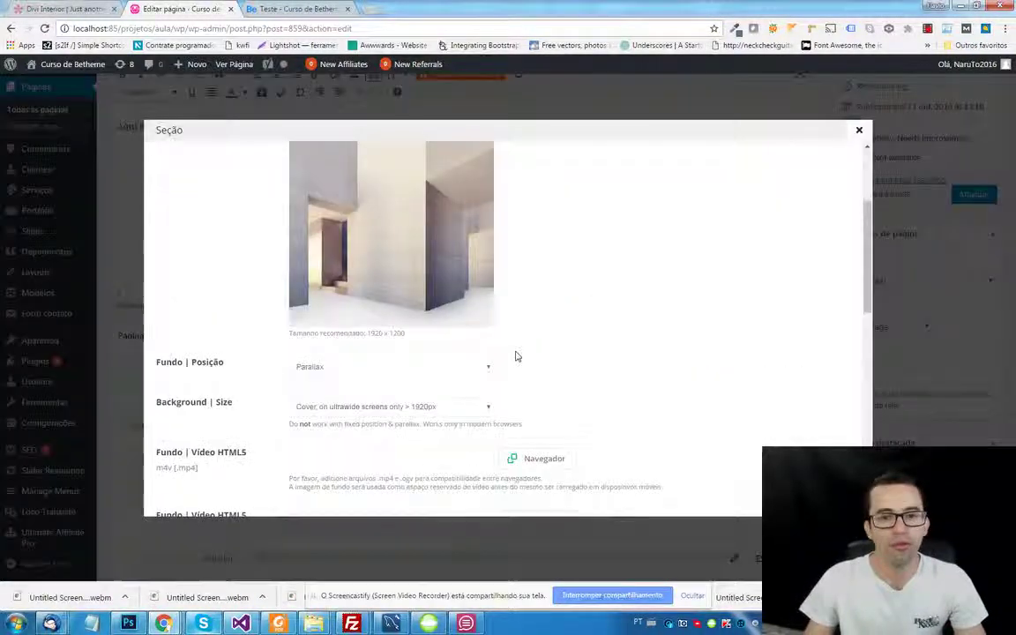
scroll(518, 356, "down", 5)
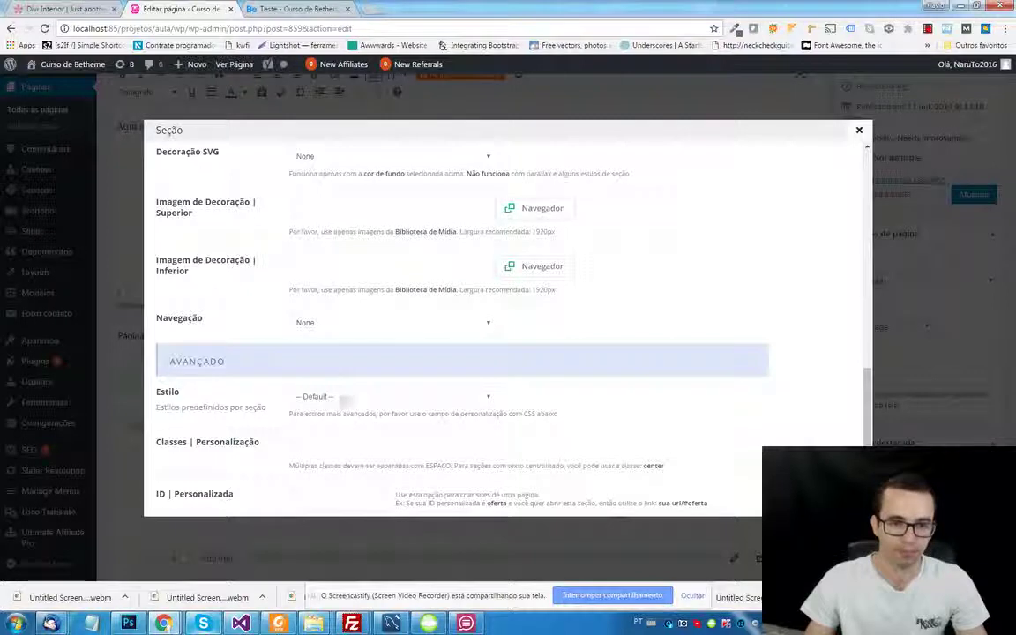
left_click(330, 397)
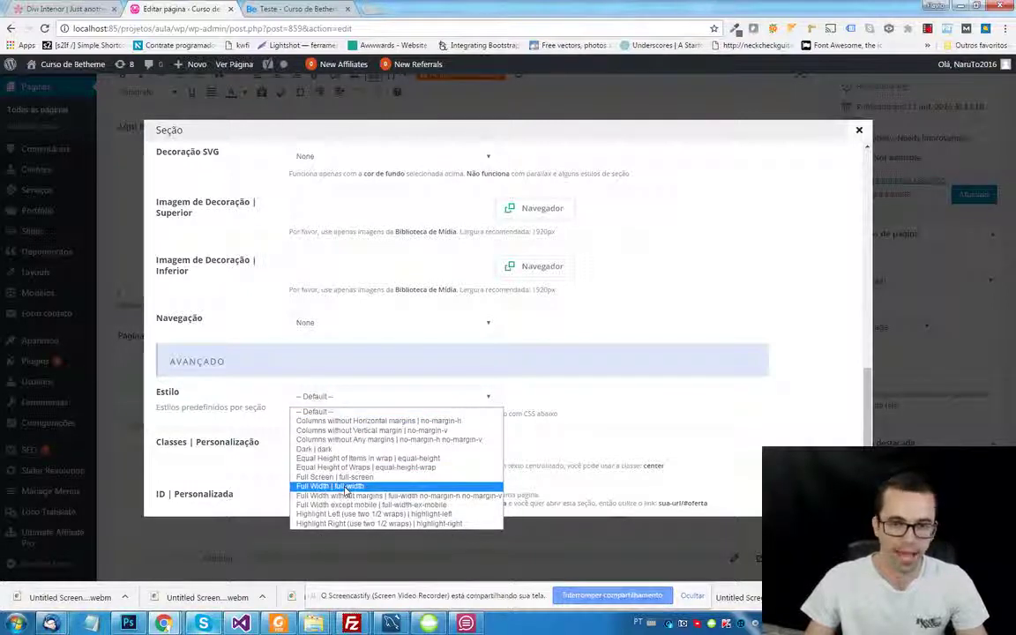
left_click(859, 130)
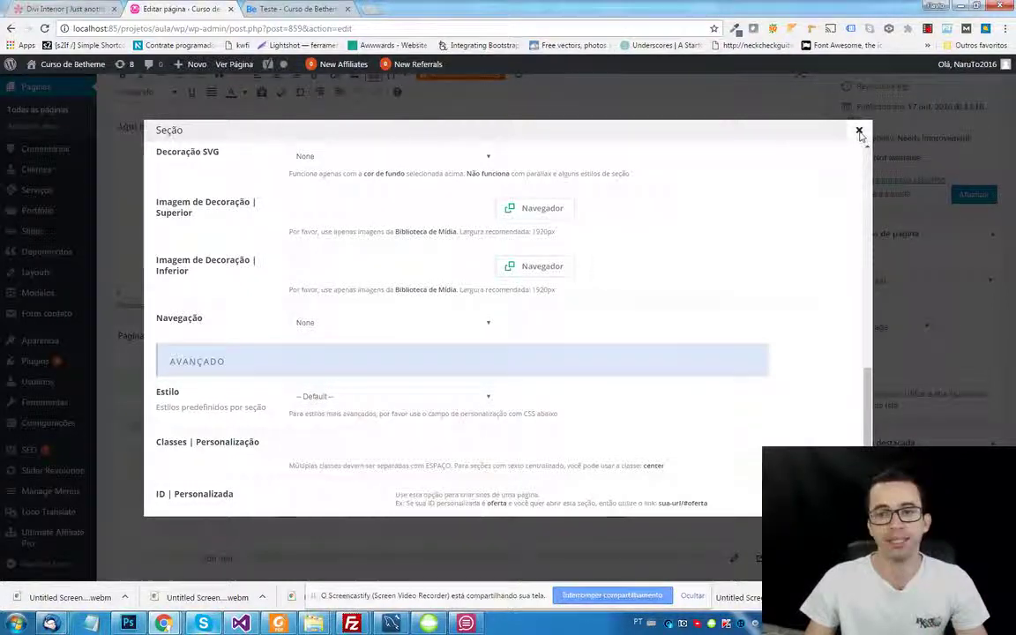
left_click(859, 131)
left_click(308, 9)
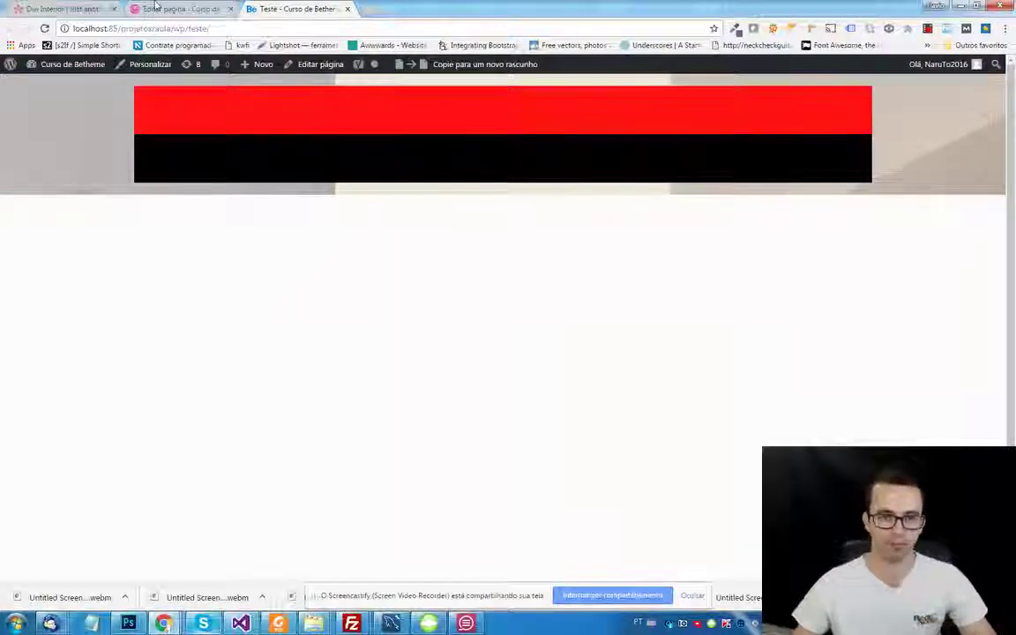
- Assign chair.jpg from the media library to the first image item of the first 1/1 group and save the item
left_click(128, 8)
scroll(529, 370, "down", 2)
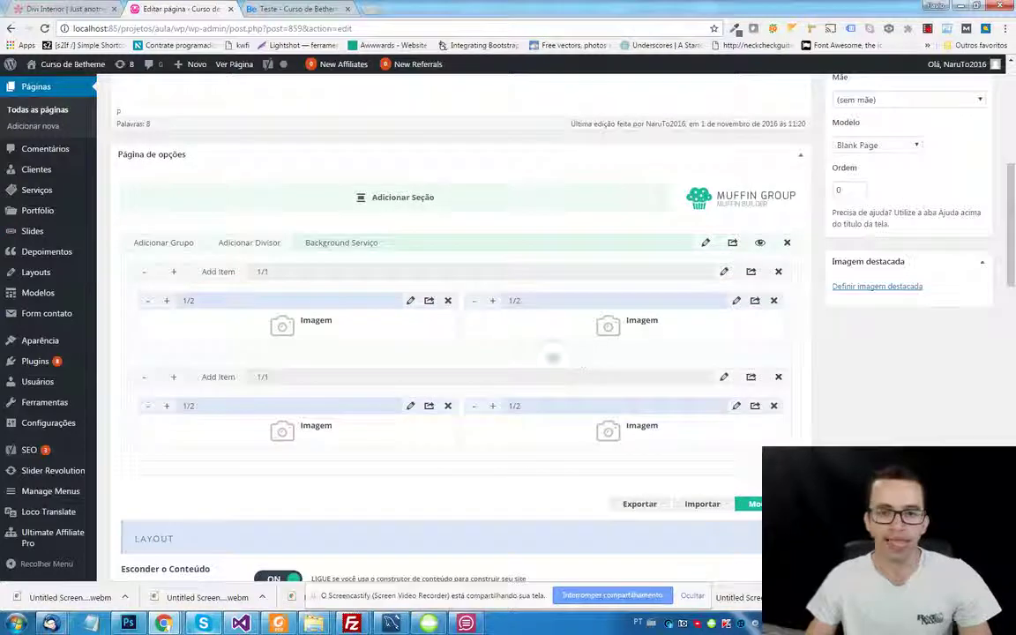
left_click(410, 302)
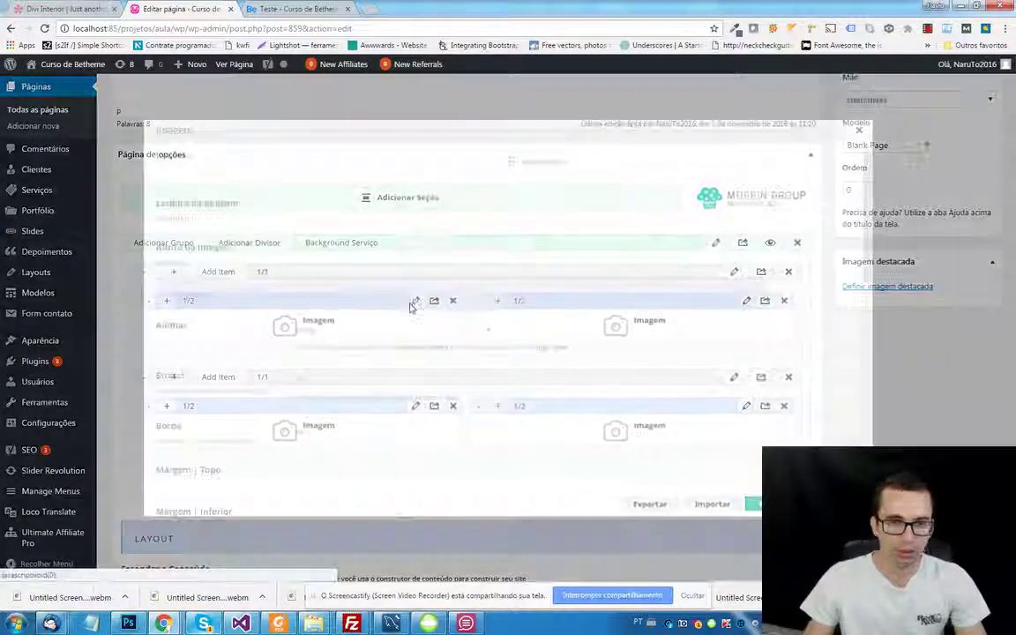
left_click(518, 165)
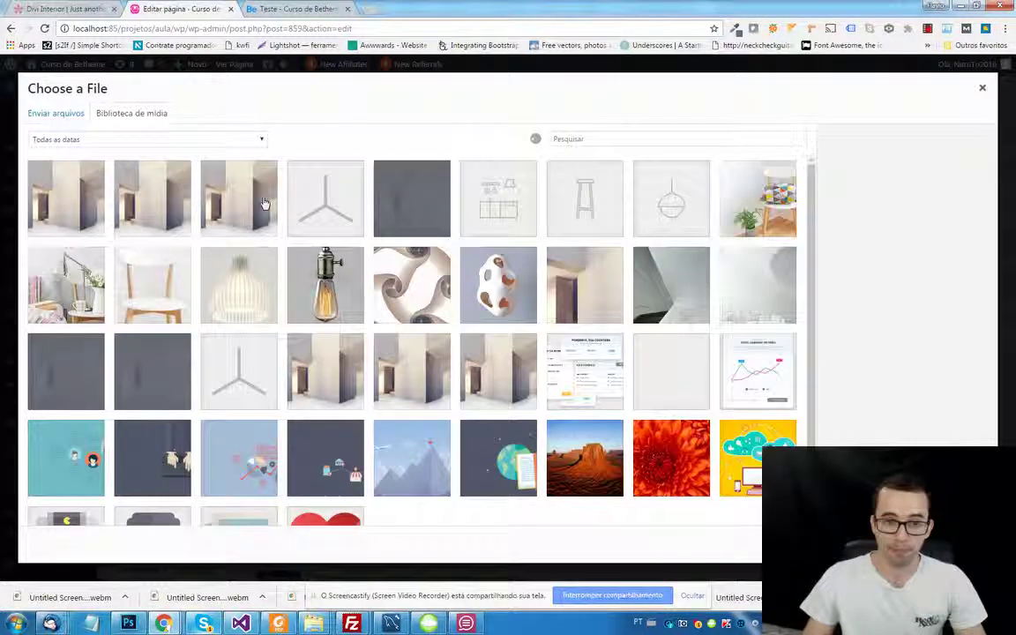
left_click(155, 262)
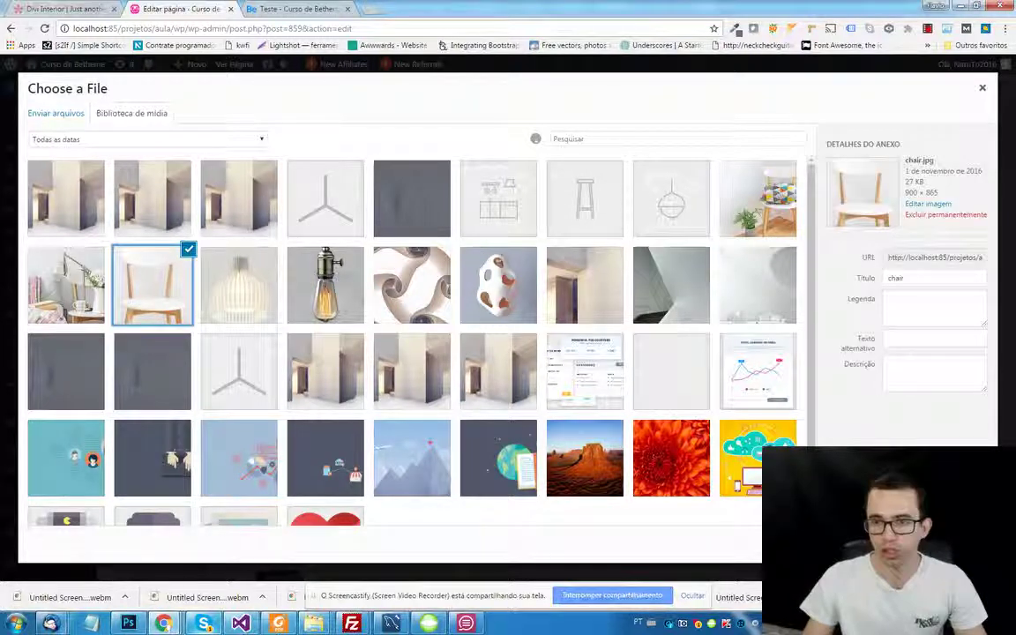
left_click(957, 543)
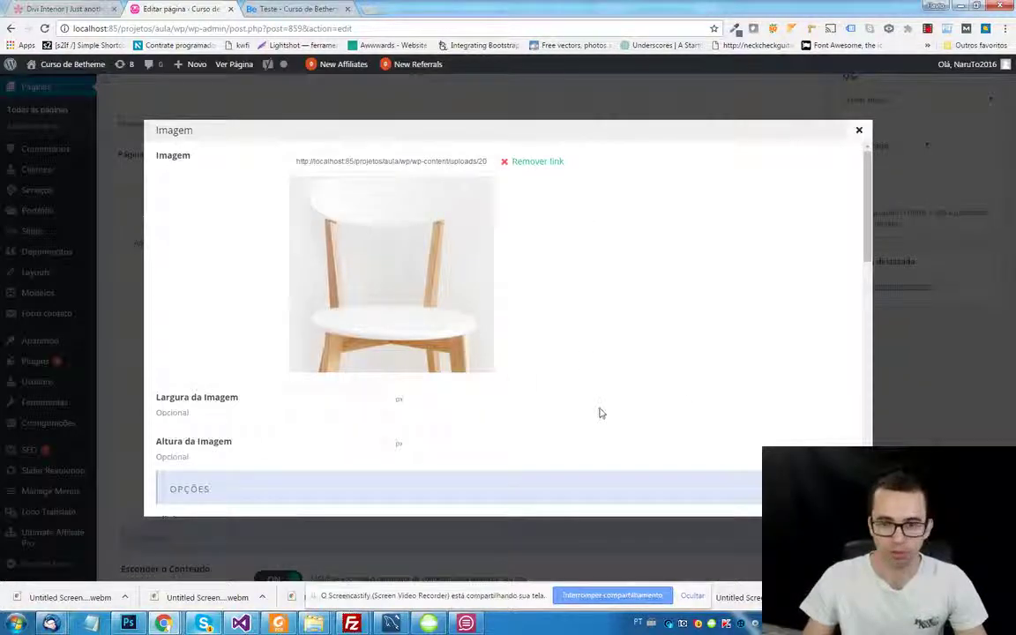
scroll(680, 401, "down", 10)
scroll(508, 328, "down", 1)
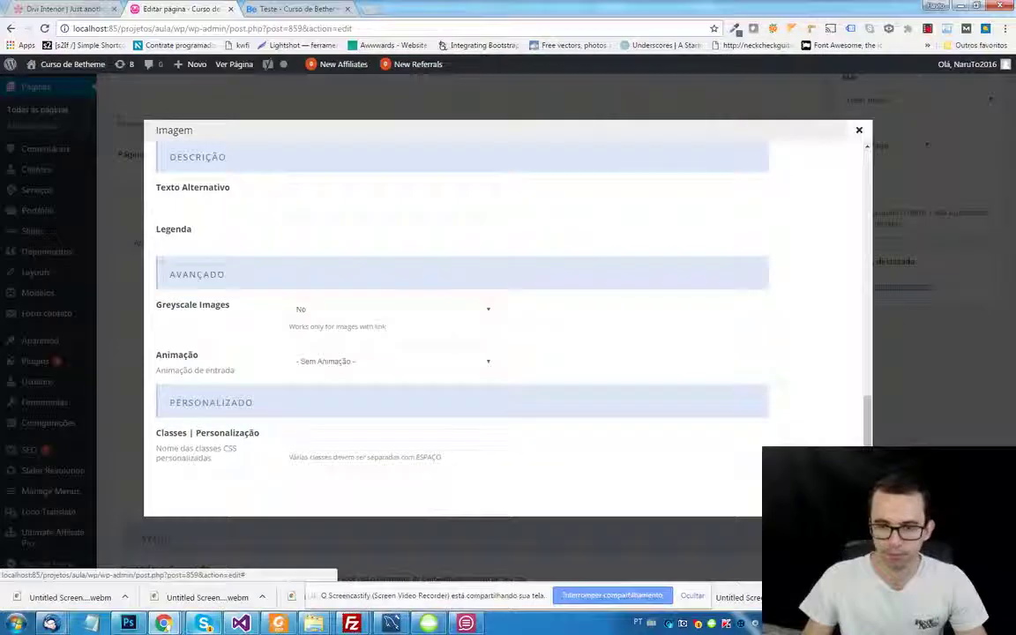
left_click(726, 489)
- Replace the first group's second image item with a duplicate of the chair item, and delete the image items from the second group
left_click(774, 300)
left_click(557, 107)
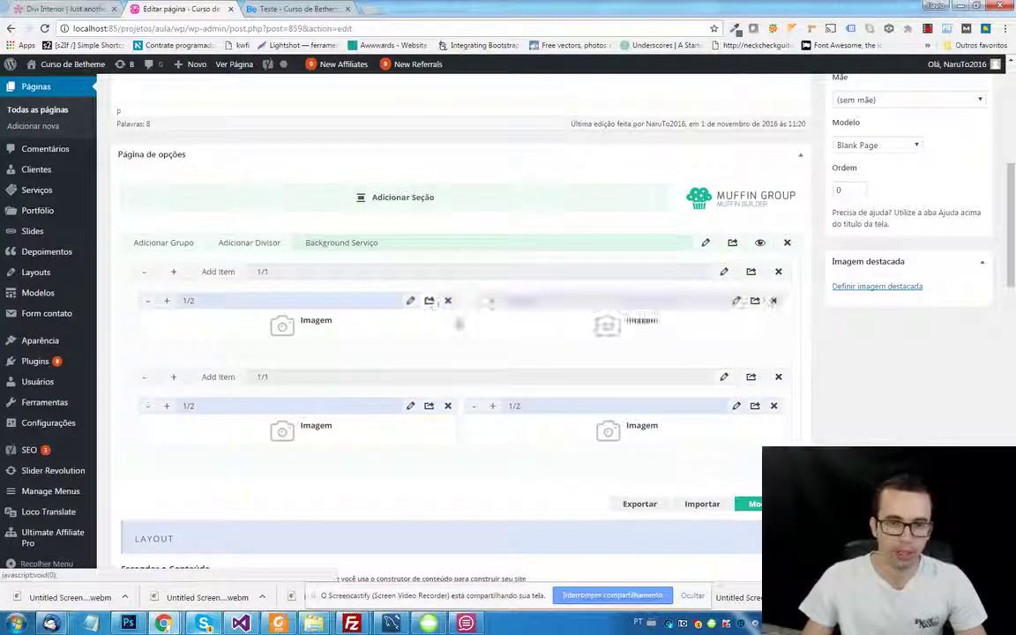
left_click(773, 406)
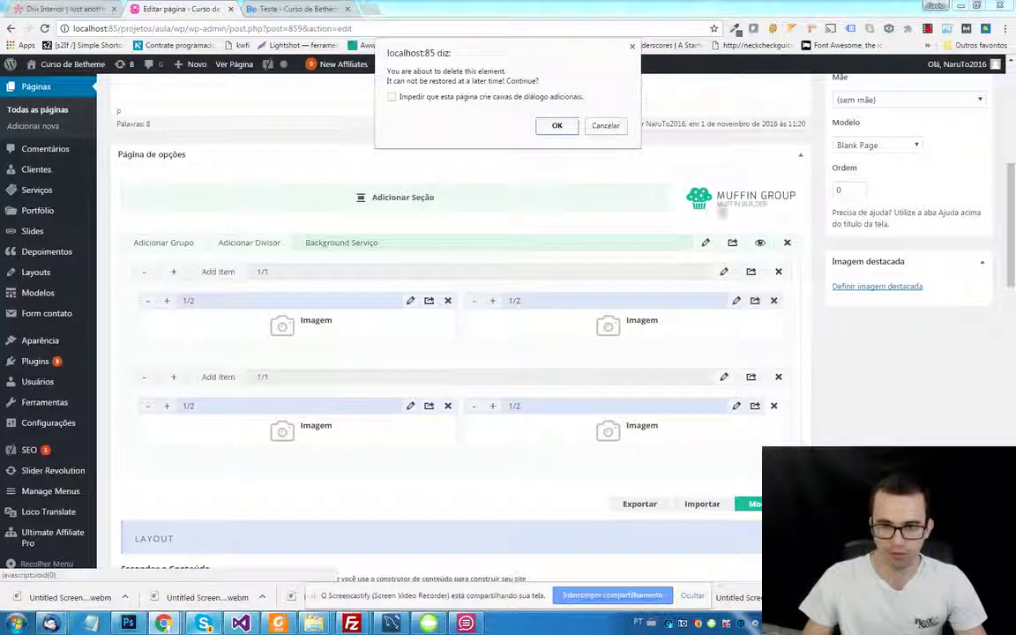
left_click(557, 124)
left_click(429, 405)
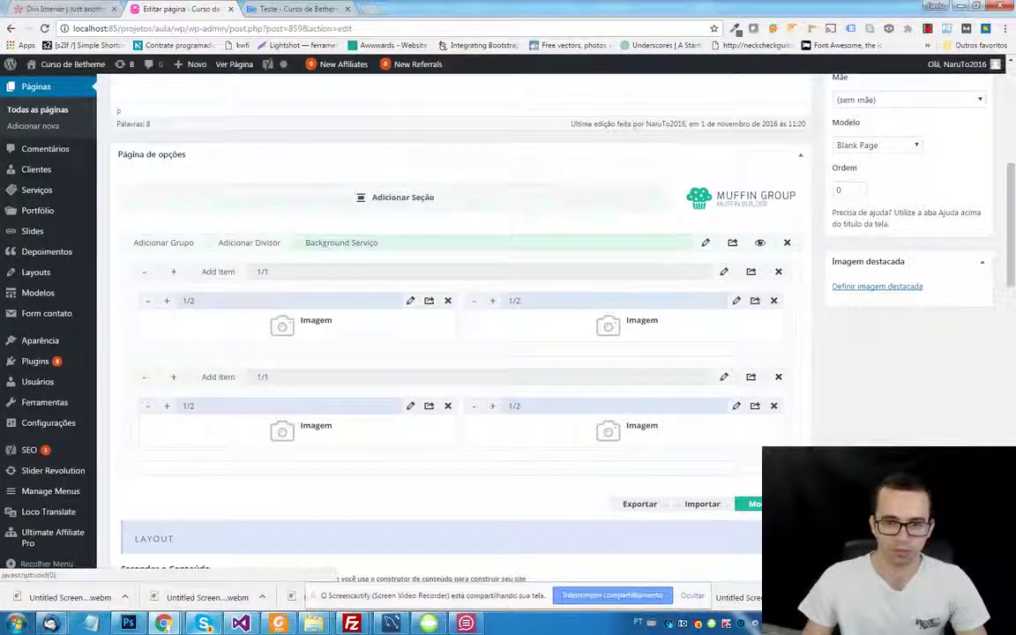
left_click(773, 406)
left_click(555, 124)
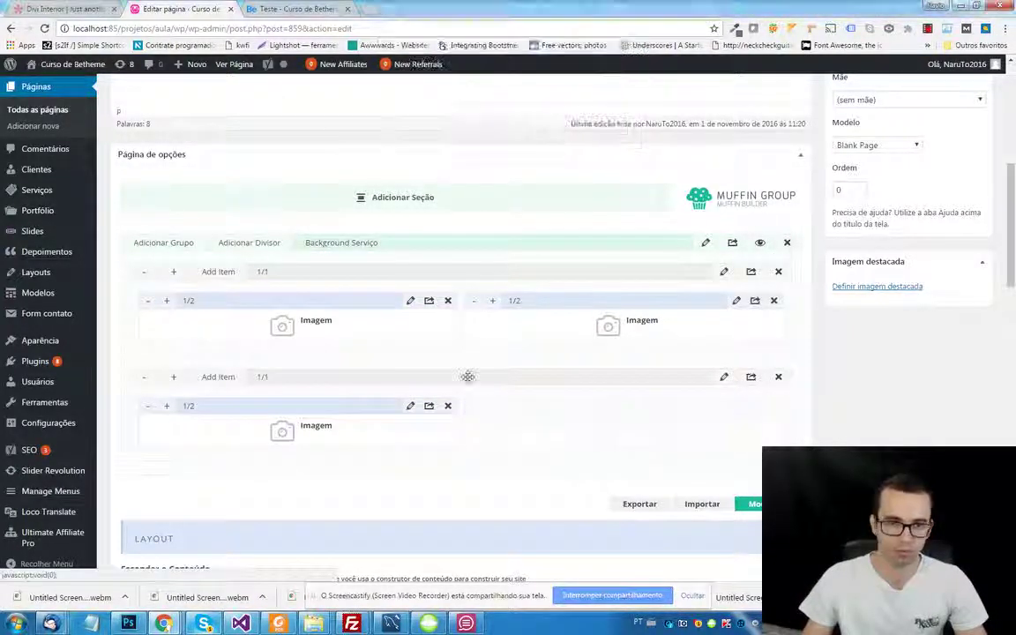
left_click(448, 406)
left_click(556, 125)
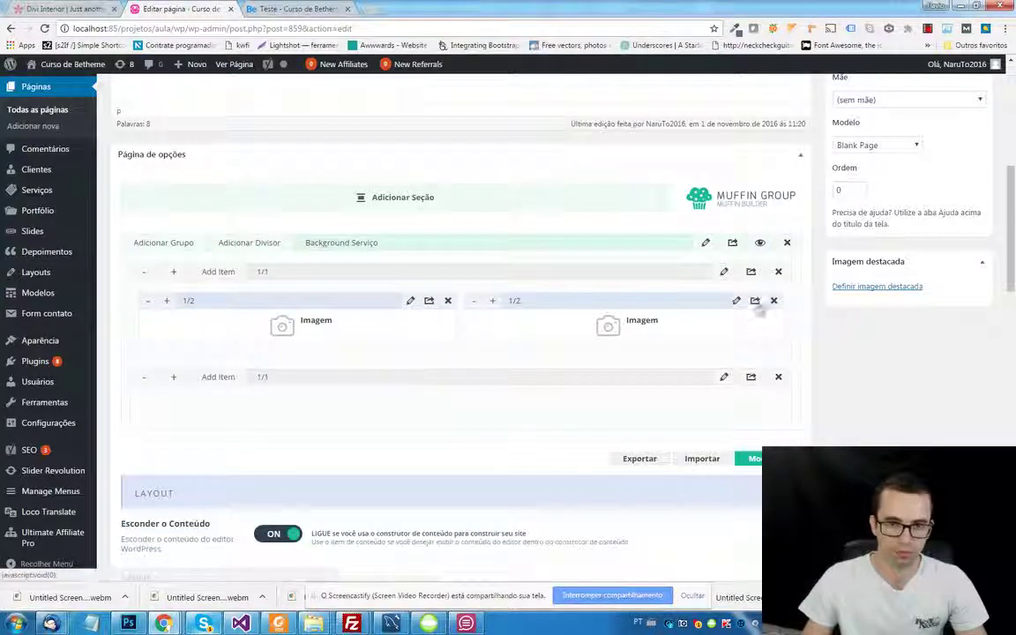
- Duplicate the chair image item twice and move both copies into the empty second 1/1 group
left_click(755, 301)
left_click(429, 364)
left_click_drag(327, 363, 346, 460)
left_click_drag(387, 381, 544, 423)
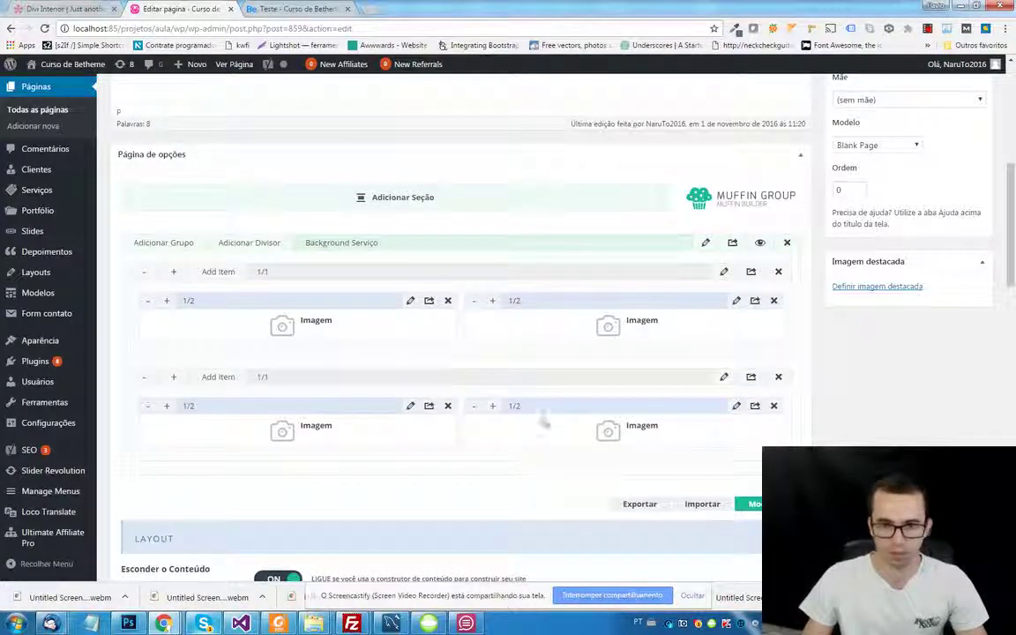
- Update the page and reload the live Teste page to check the chair images in both groups
scroll(900, 291, "up", 2)
left_click(961, 196)
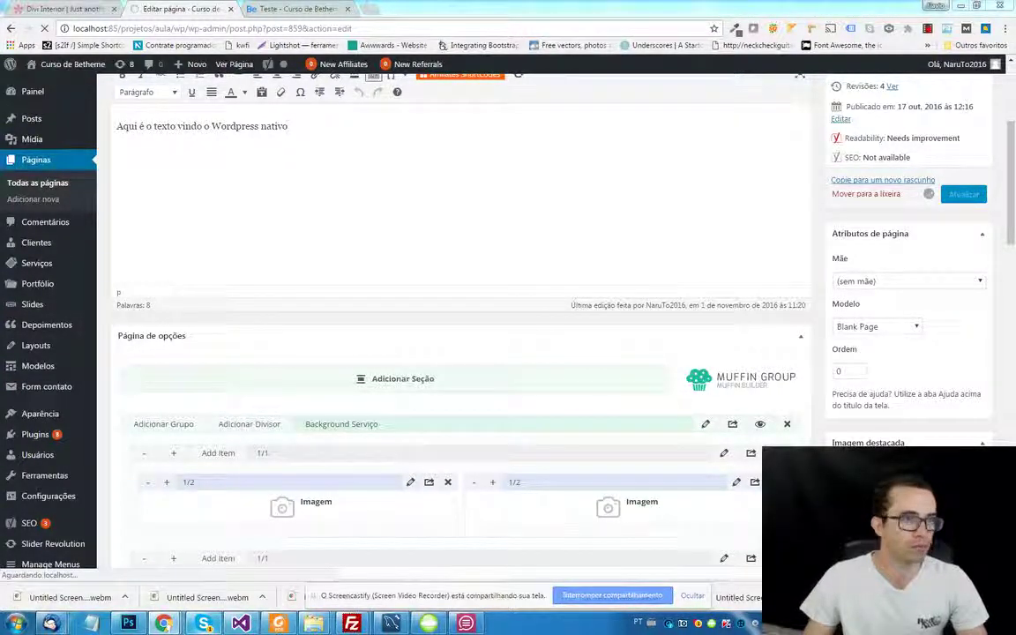
left_click(260, 8)
left_click(256, 27)
key("Return")
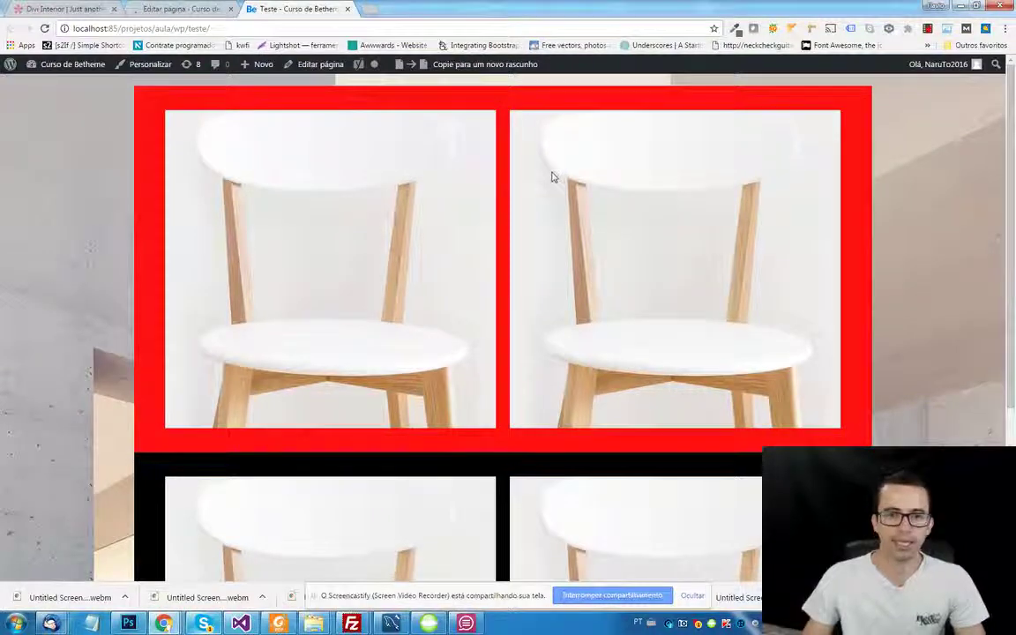
scroll(552, 177, "down", 3)
scroll(440, 265, "up", 3)
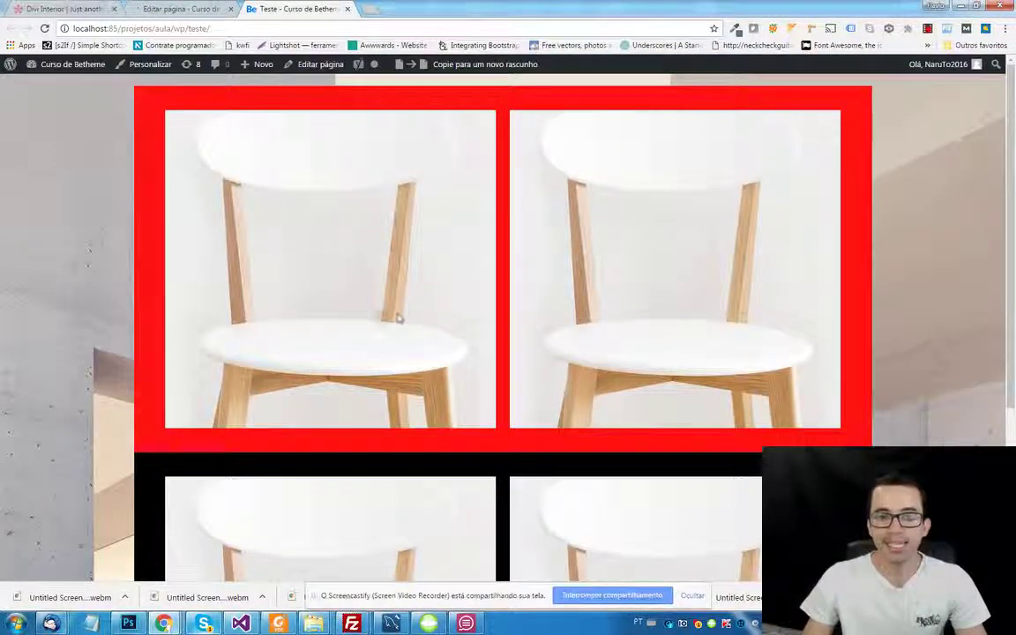
- Open the first 1/1 group's settings in the page editor and examine the spacing around its images on the live page
left_click(176, 8)
scroll(499, 217, "down", 5)
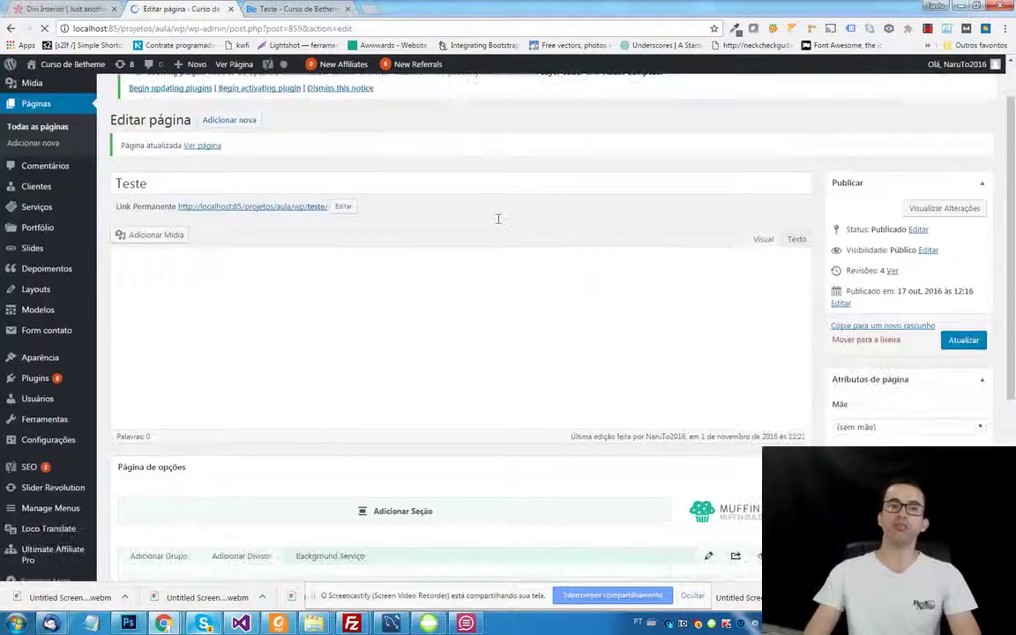
scroll(503, 268, "down", 2)
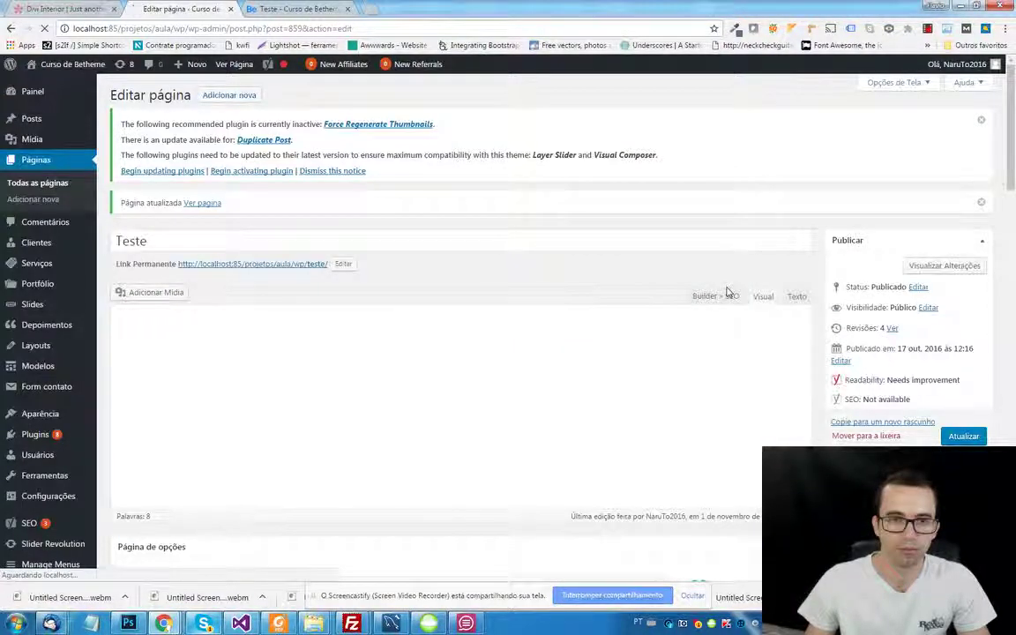
scroll(726, 292, "down", 6)
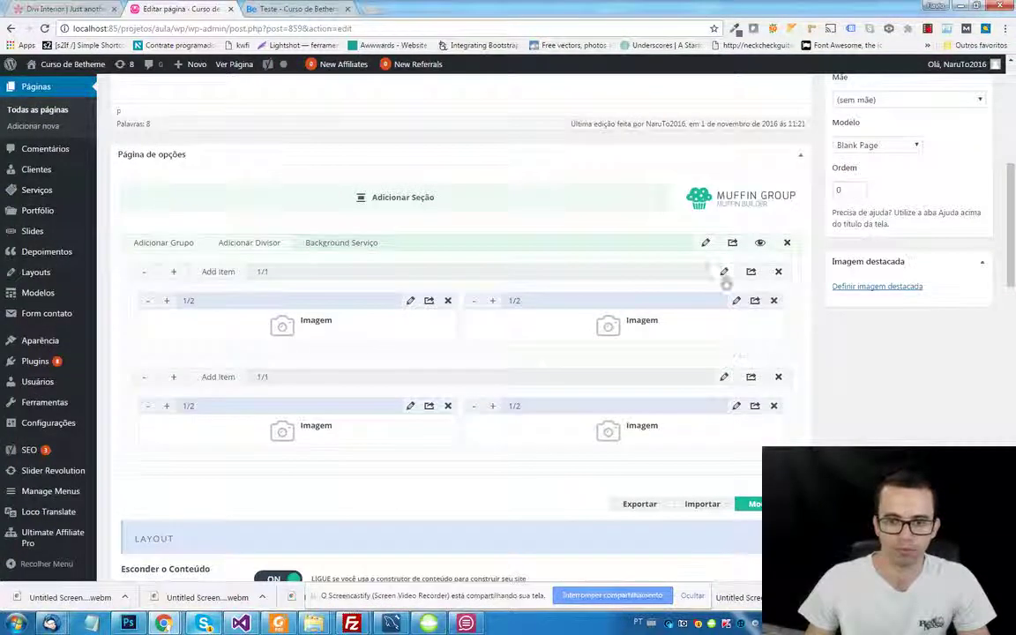
left_click(724, 272)
scroll(723, 289, "down", 3)
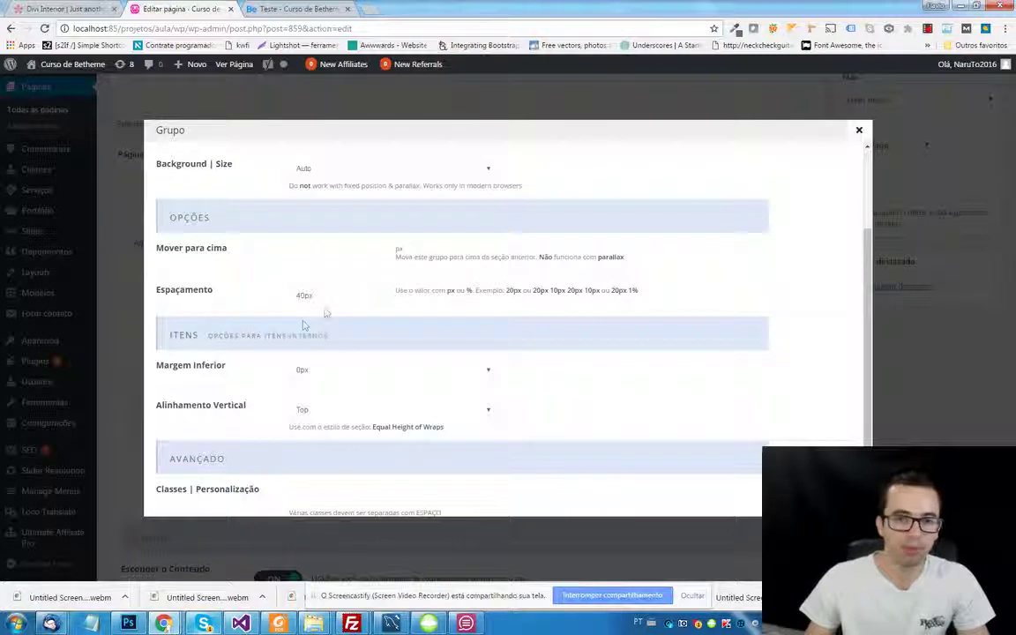
left_click(280, 9)
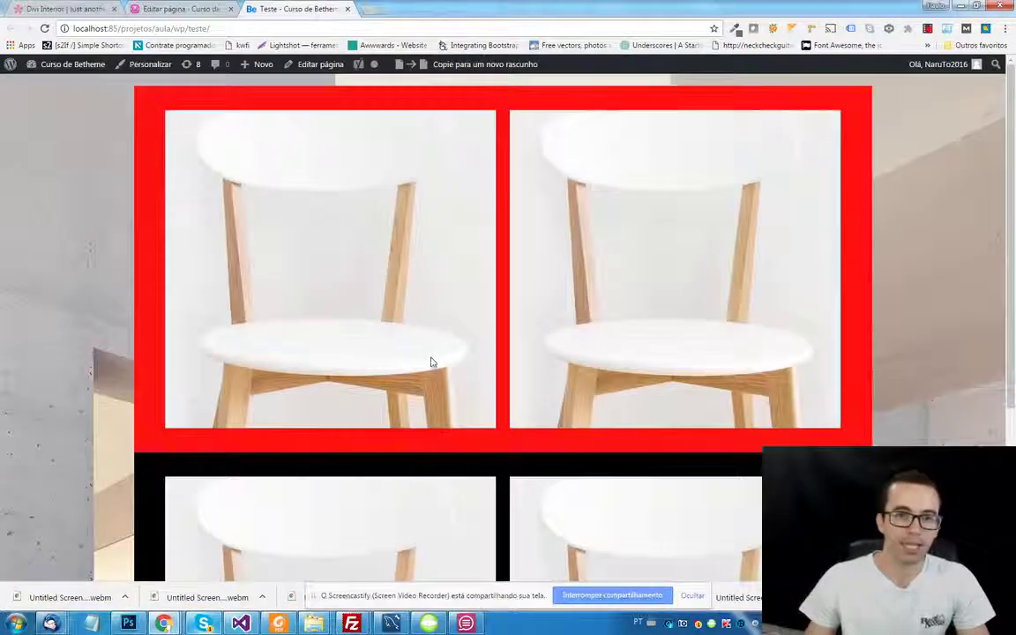
scroll(431, 361, "down", 2)
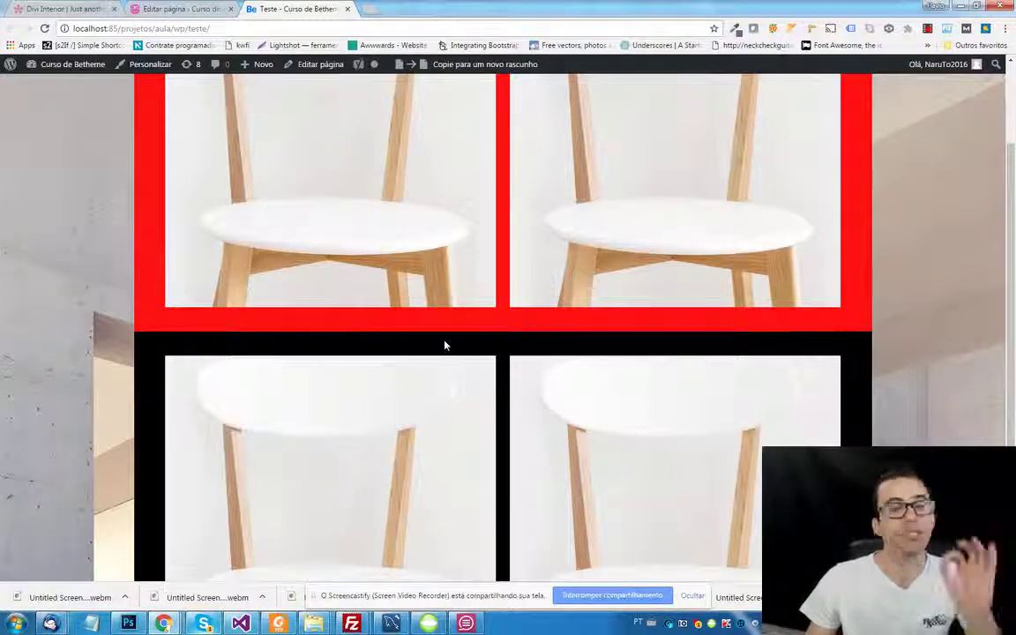
- Set the bottom margin (Margem Inferior) of the first group's inner items to Default and save the group settings
left_click(182, 8)
scroll(322, 257, "down", 1)
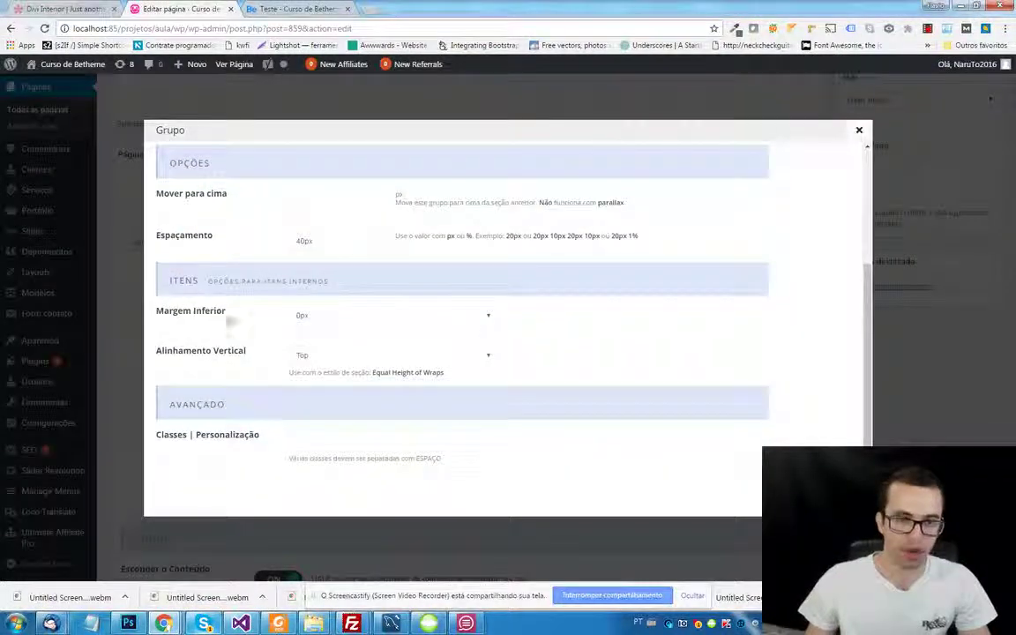
left_click(358, 317)
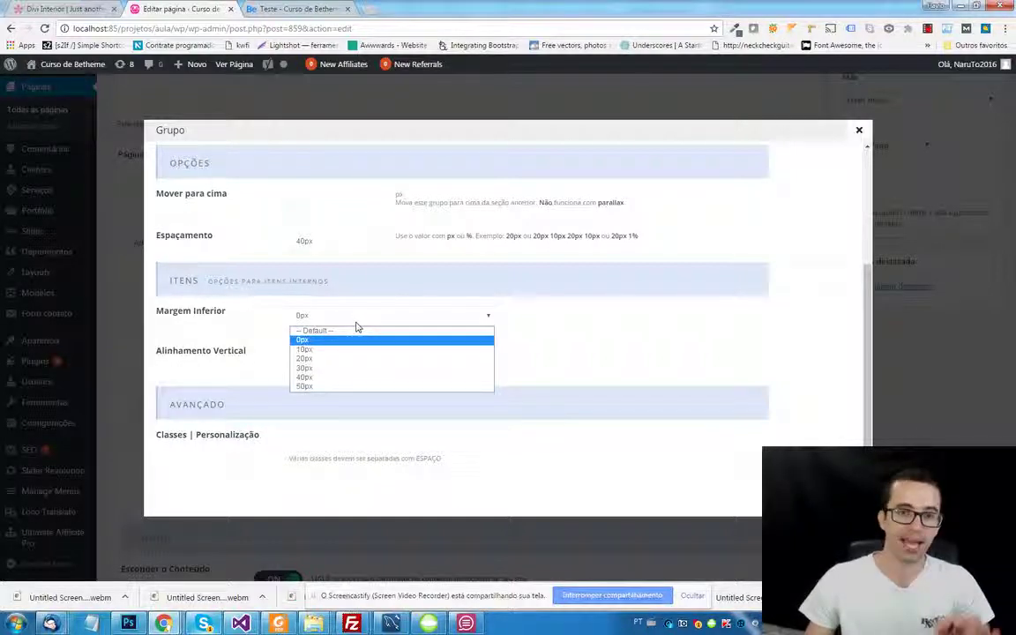
left_click(358, 331)
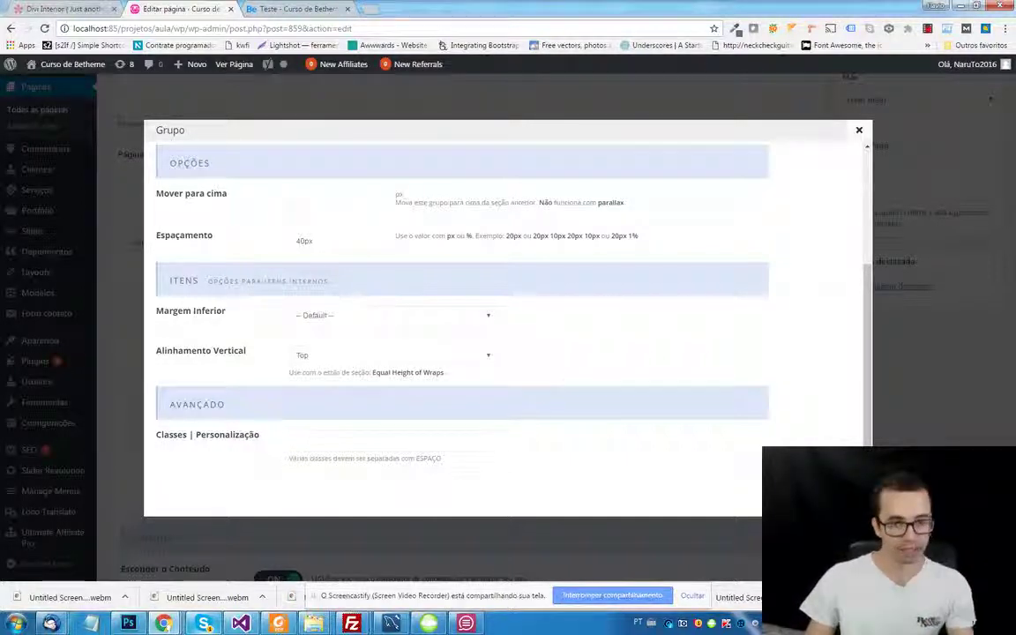
left_click(796, 494)
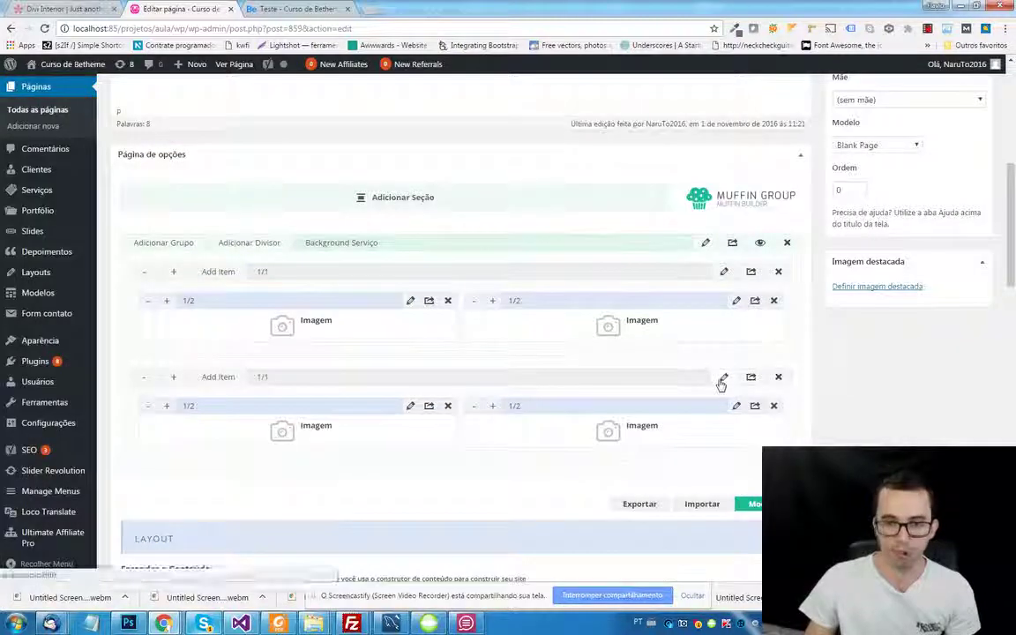
- Set the bottom margin (Margem Inferior) of the second 1/1 group's inner items to Default and save the group settings
left_click(723, 380)
scroll(325, 415, "down", 2)
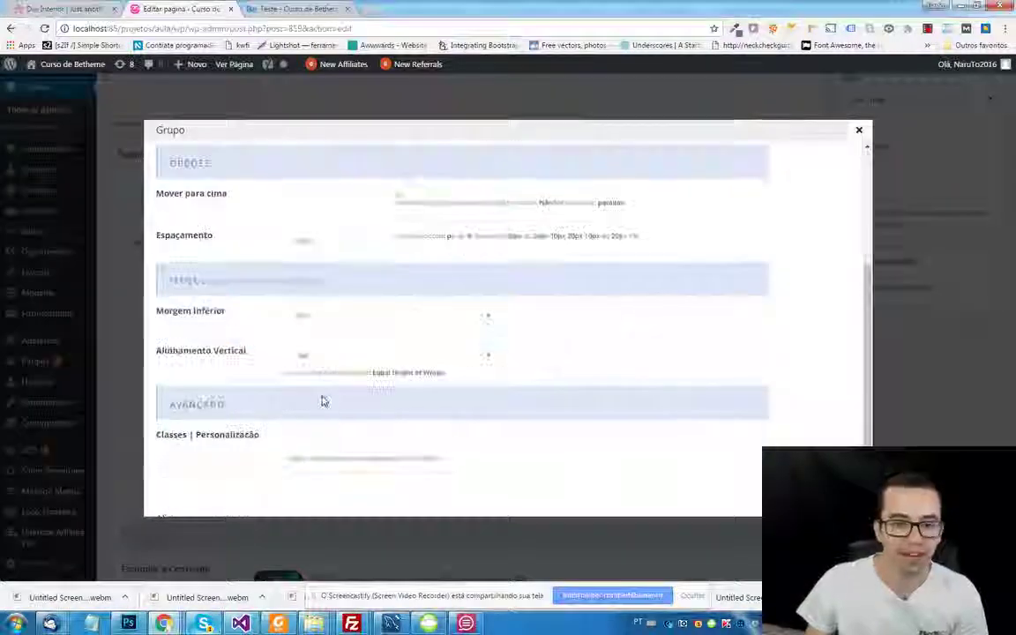
left_click(324, 318)
left_click(324, 333)
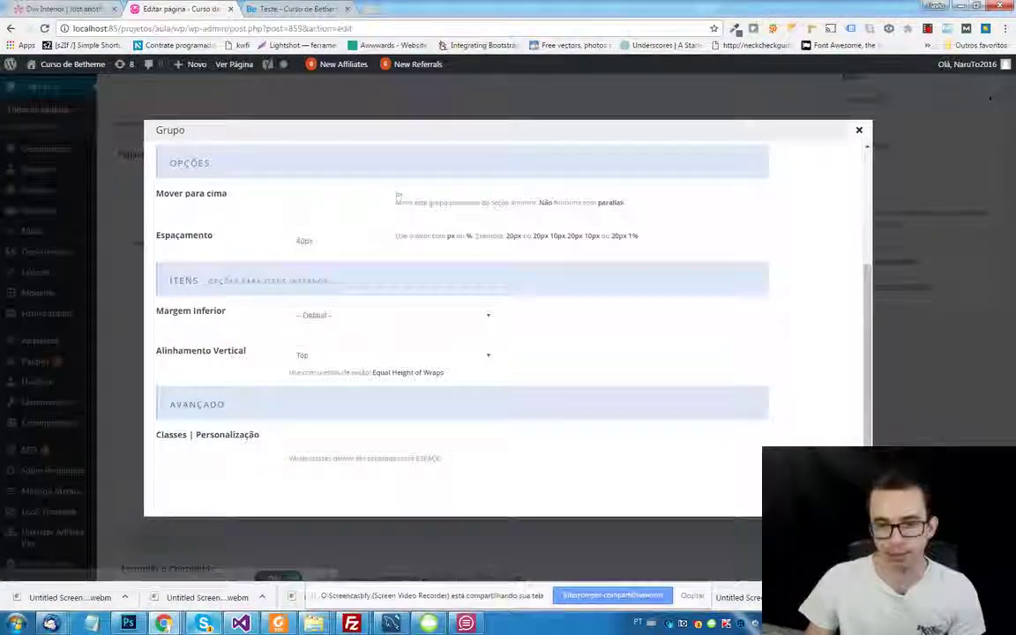
left_click(806, 494)
- Update the page and reload the live Teste page to check the spacing below the images in both groups
scroll(893, 271, "up", 5)
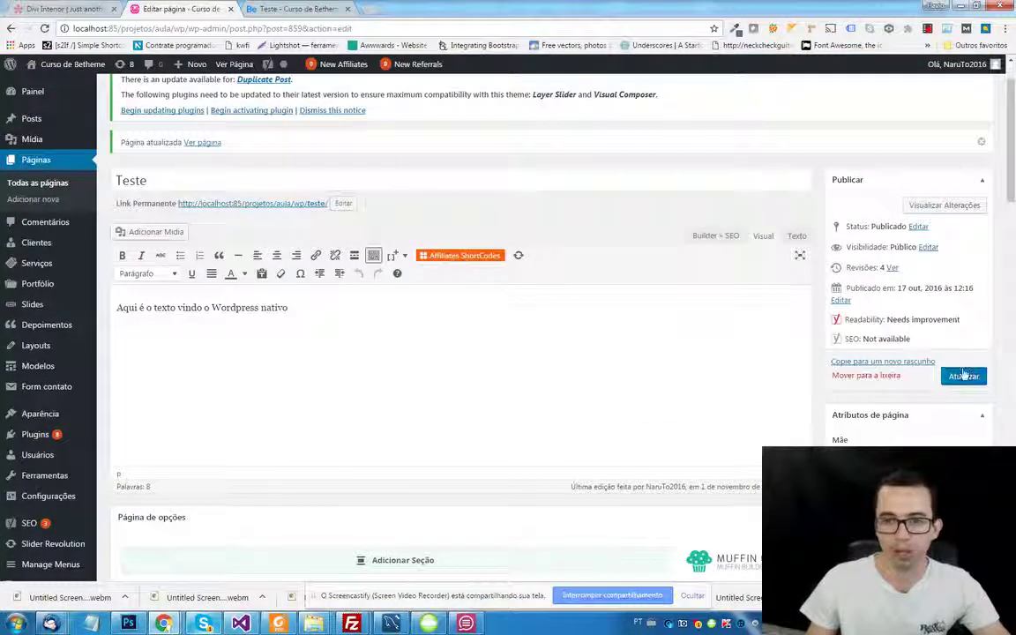
left_click(963, 375)
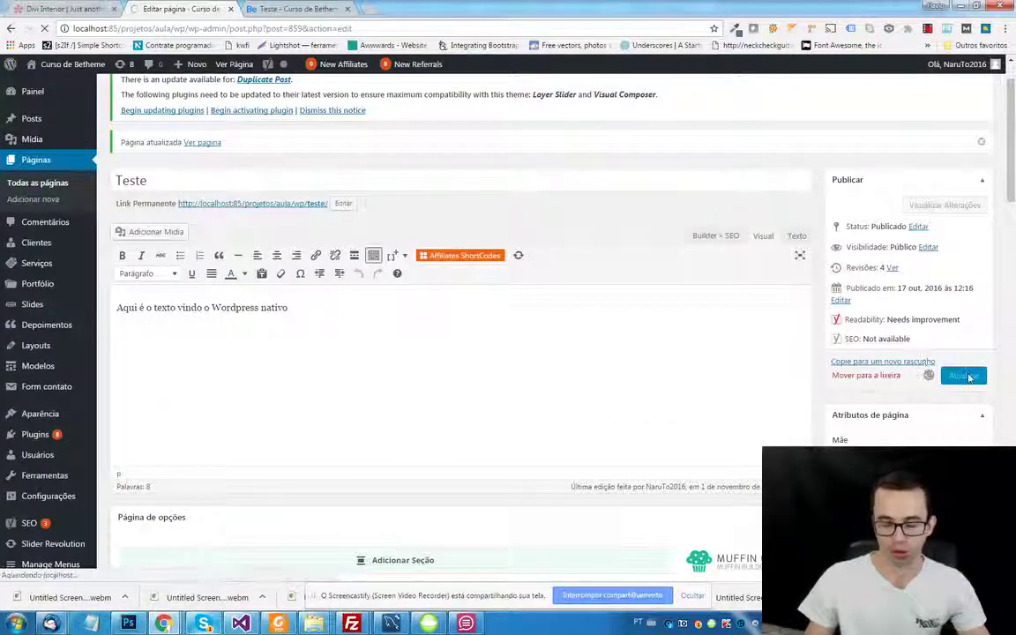
left_click(294, 8)
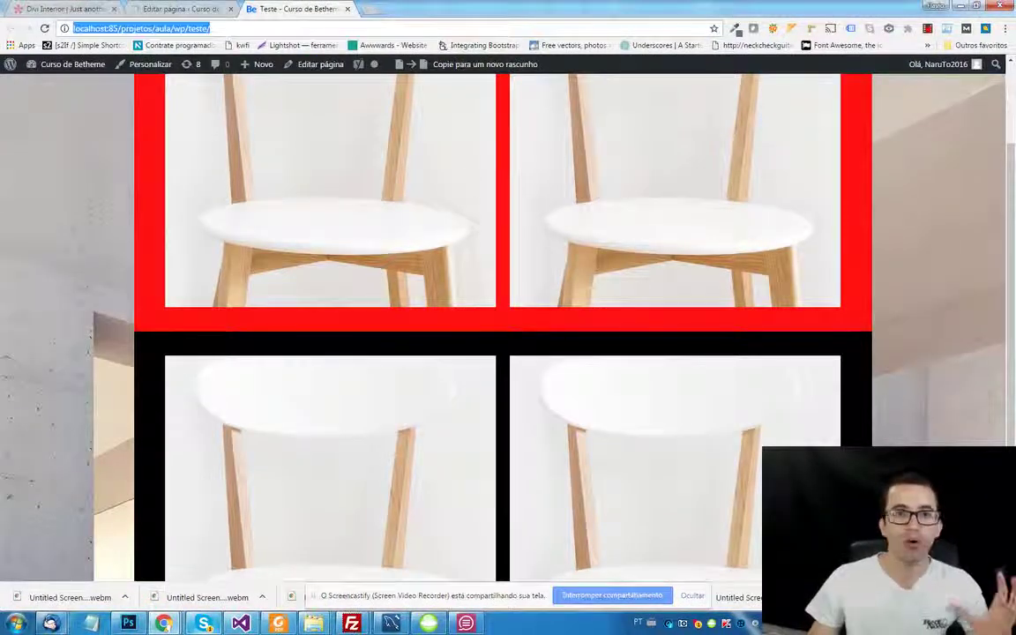
scroll(542, 187, "up", 1)
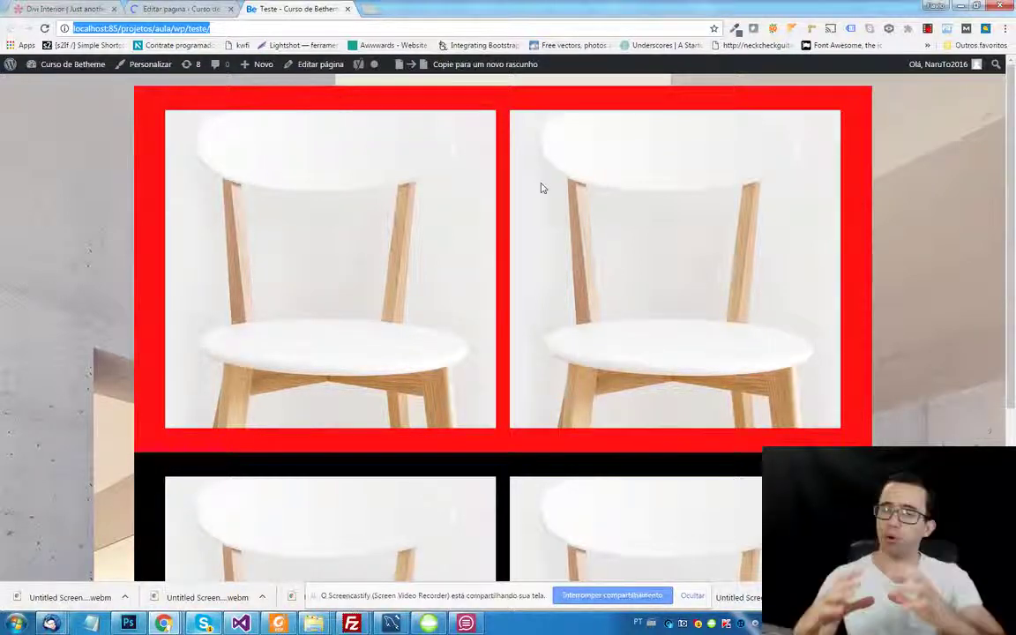
key("Return")
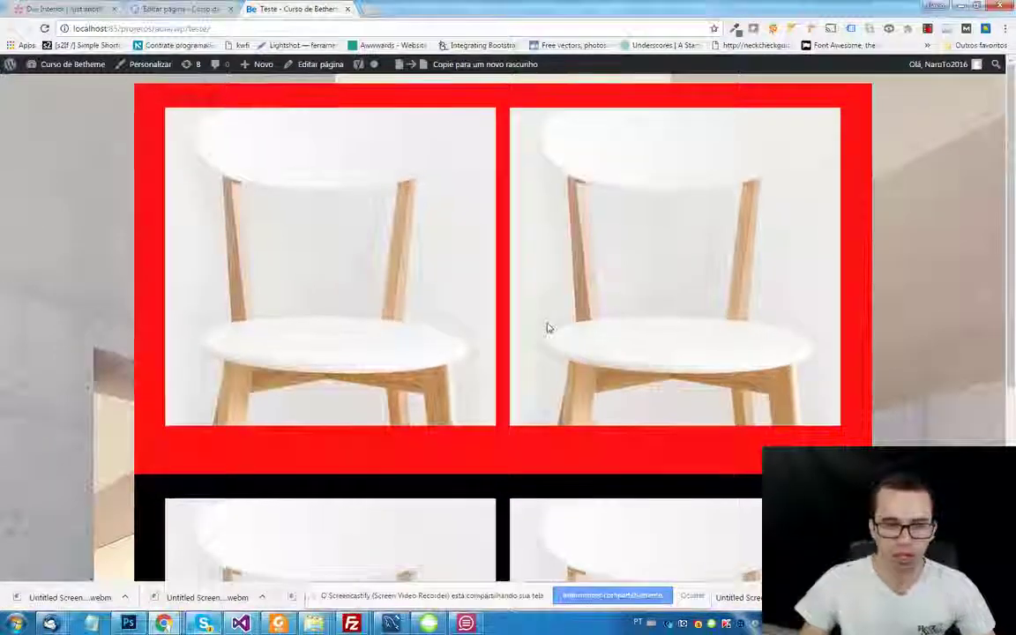
scroll(547, 328, "down", 2)
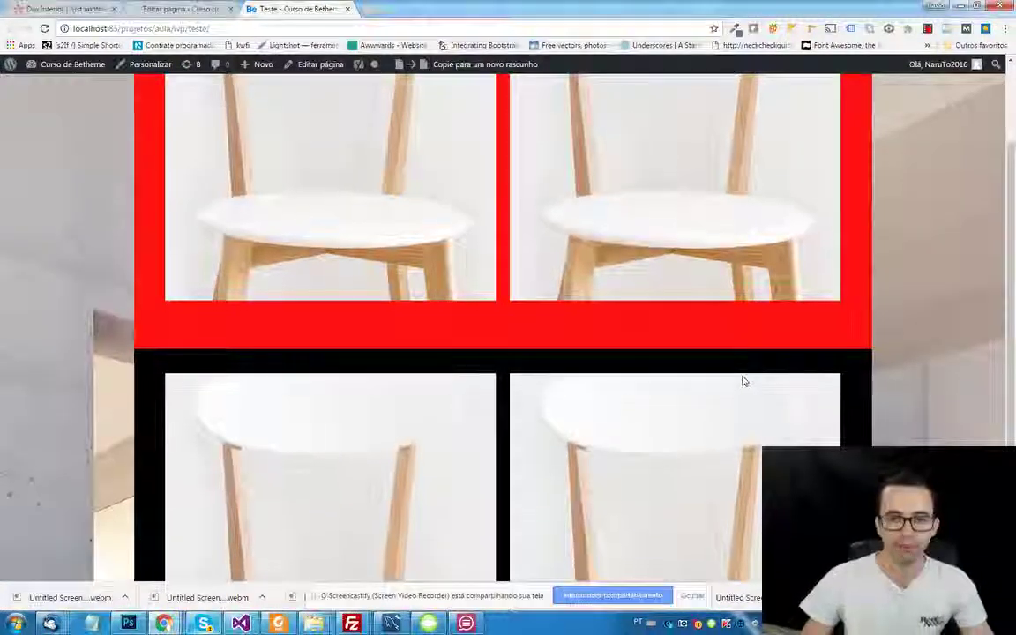
scroll(635, 286, "down", 2)
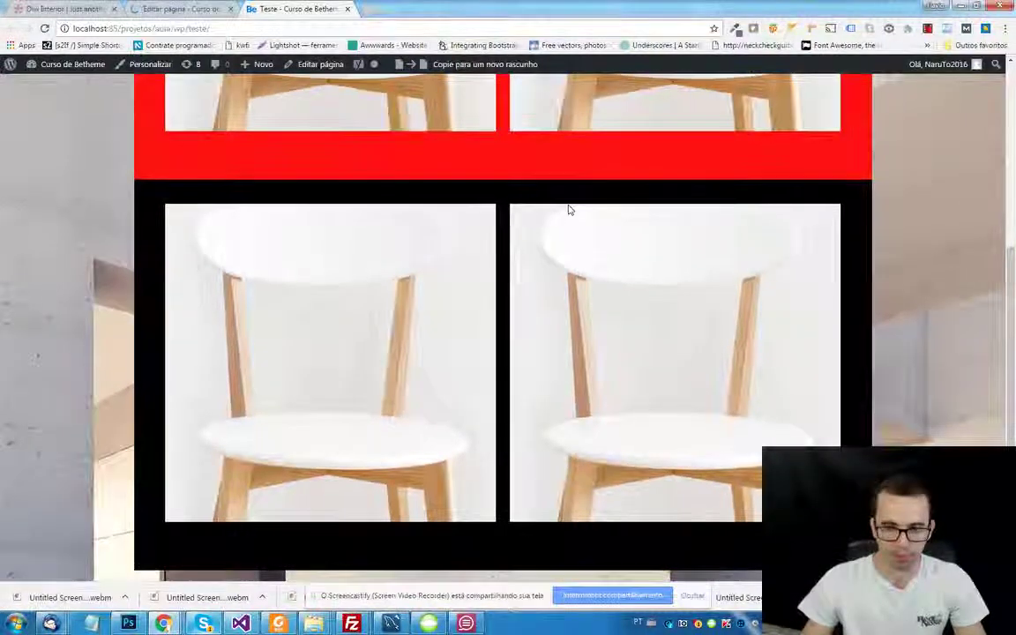
scroll(567, 208, "up", 4)
- Delete both image items from the first 1/1 group in the page editor
left_click(181, 9)
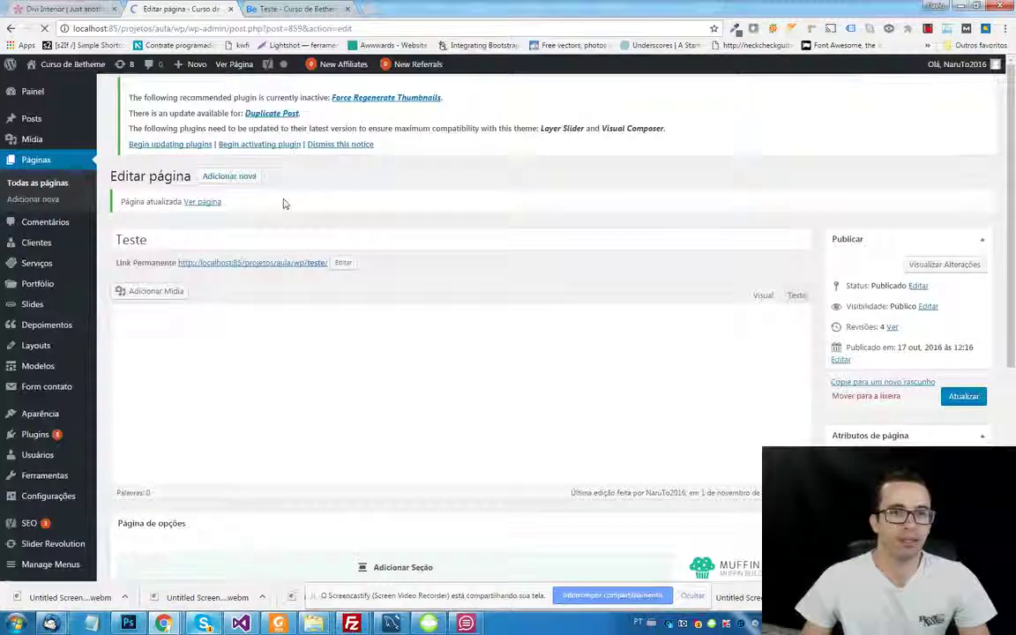
scroll(446, 302, "down", 5)
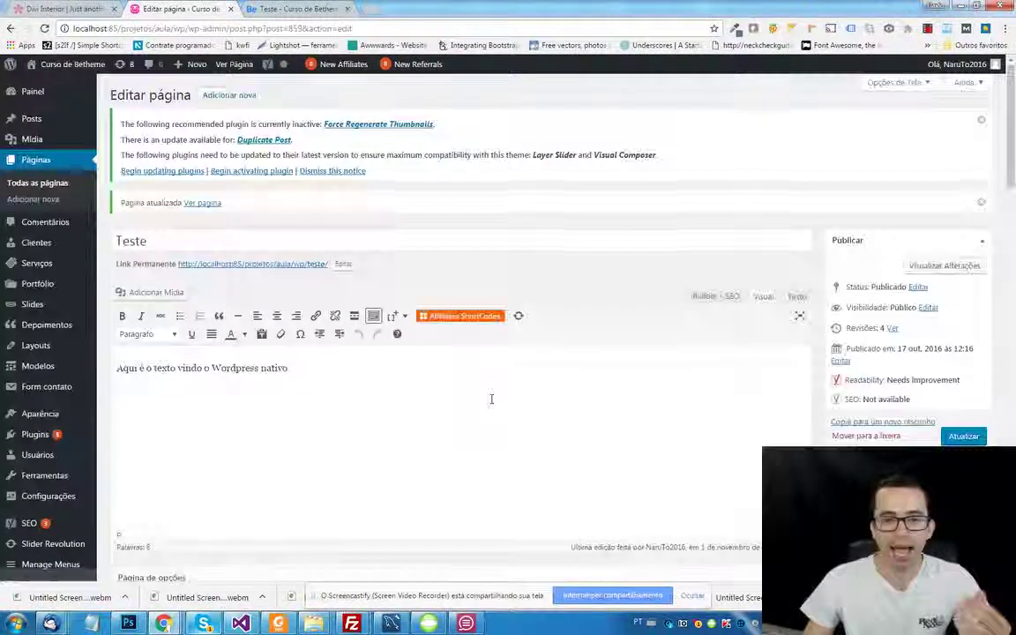
scroll(491, 399, "down", 5)
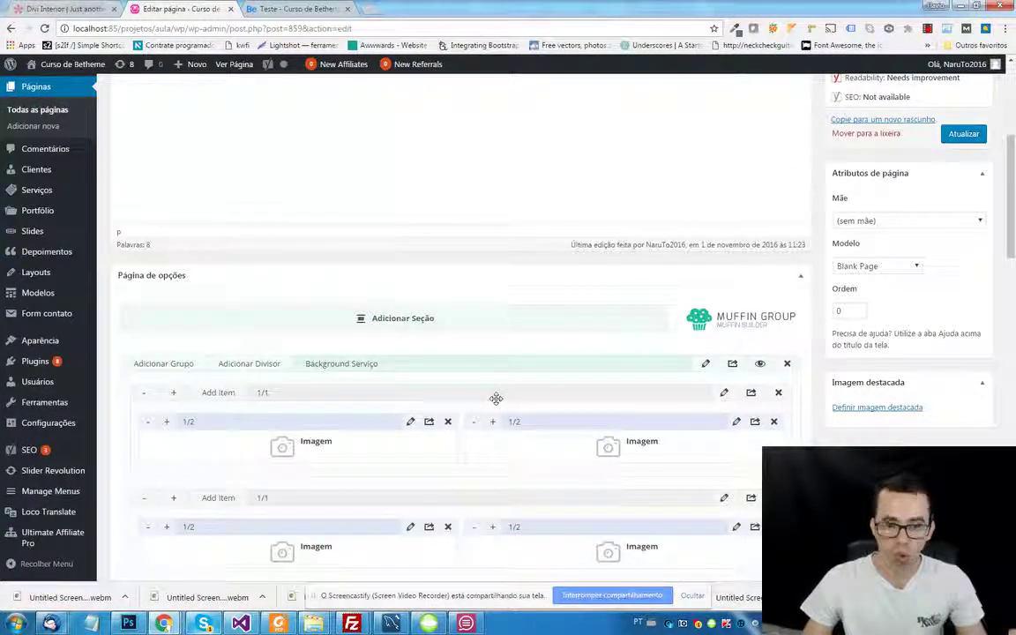
scroll(497, 399, "down", 1)
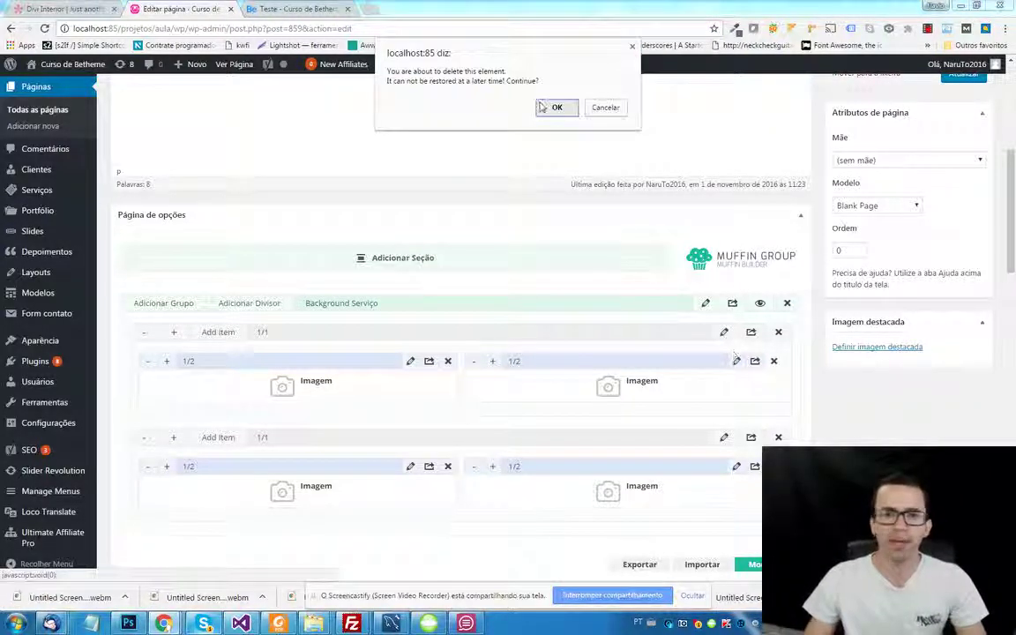
left_click(546, 108)
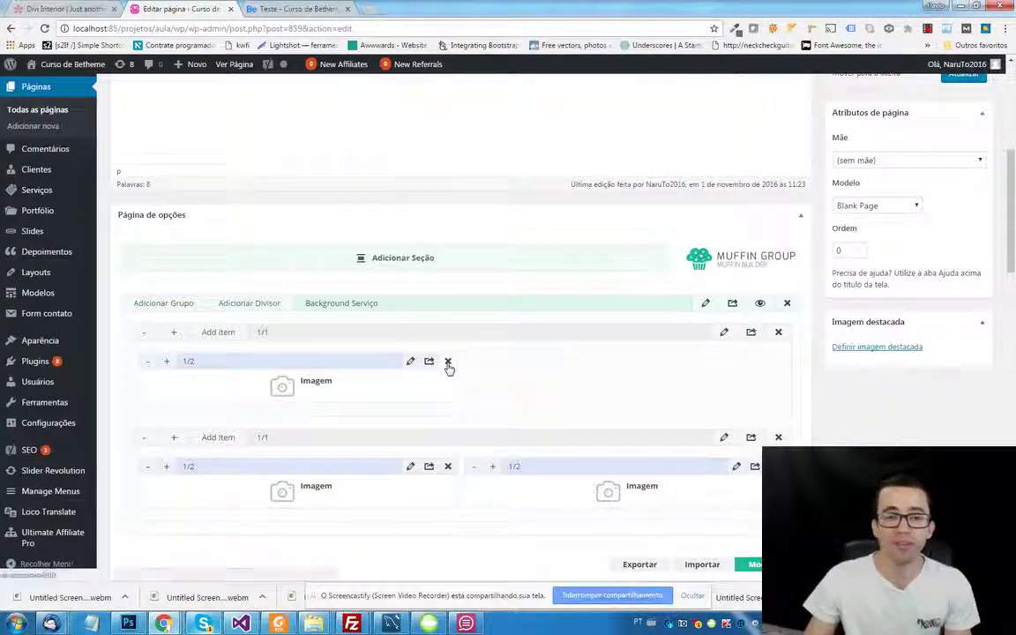
left_click(448, 362)
left_click(554, 124)
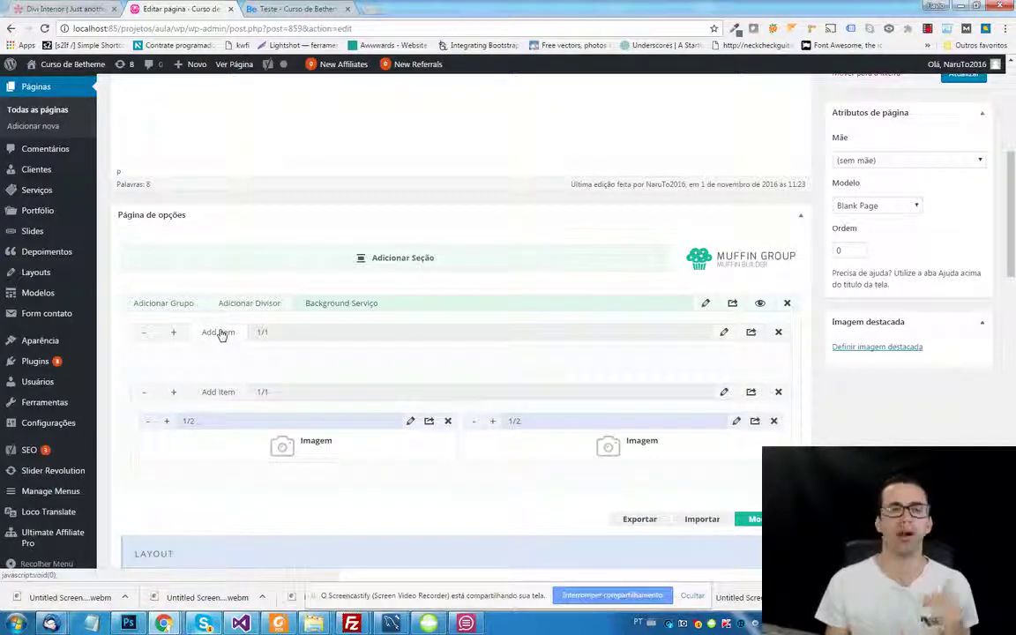
- Add an Imagem item to the empty first 1/1 group and widen it to 2/5
left_click(218, 333)
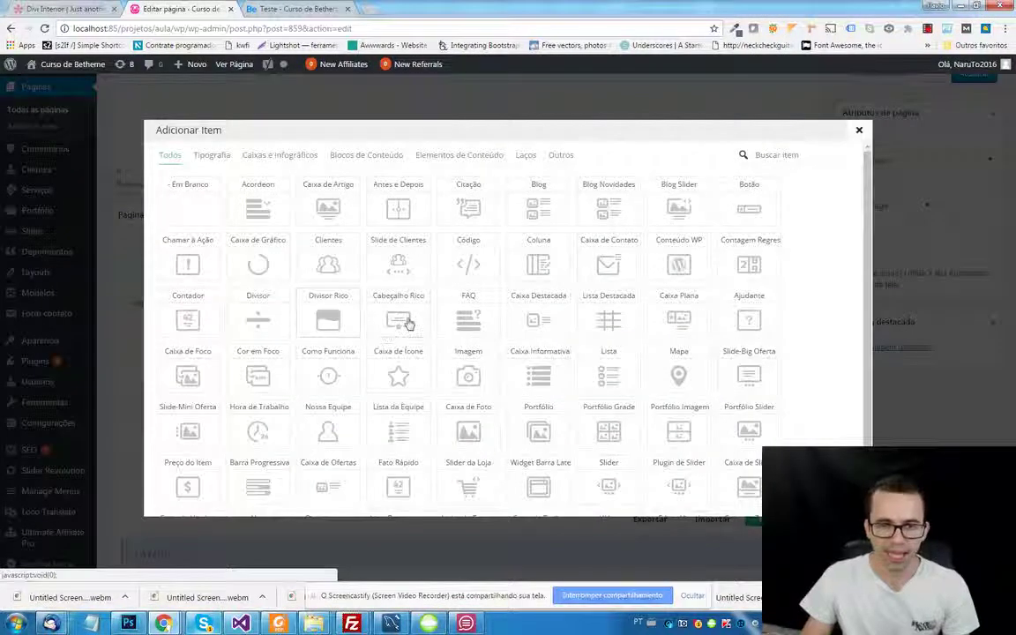
left_click(485, 372)
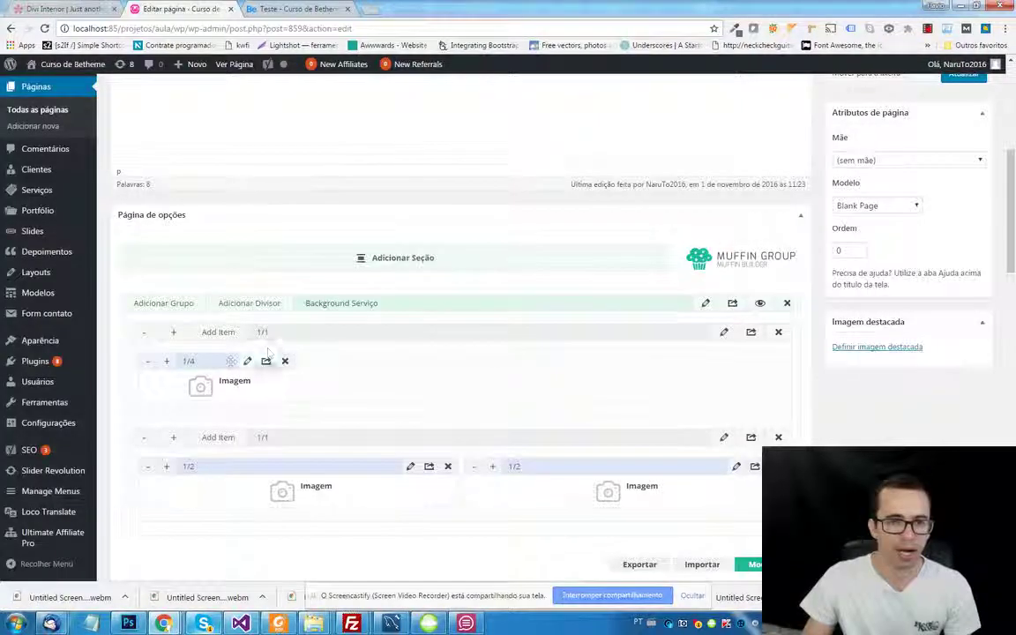
left_click(165, 361)
- Add an Editor Visual item beside the image in the first group and size it to 3/5
left_click(220, 331)
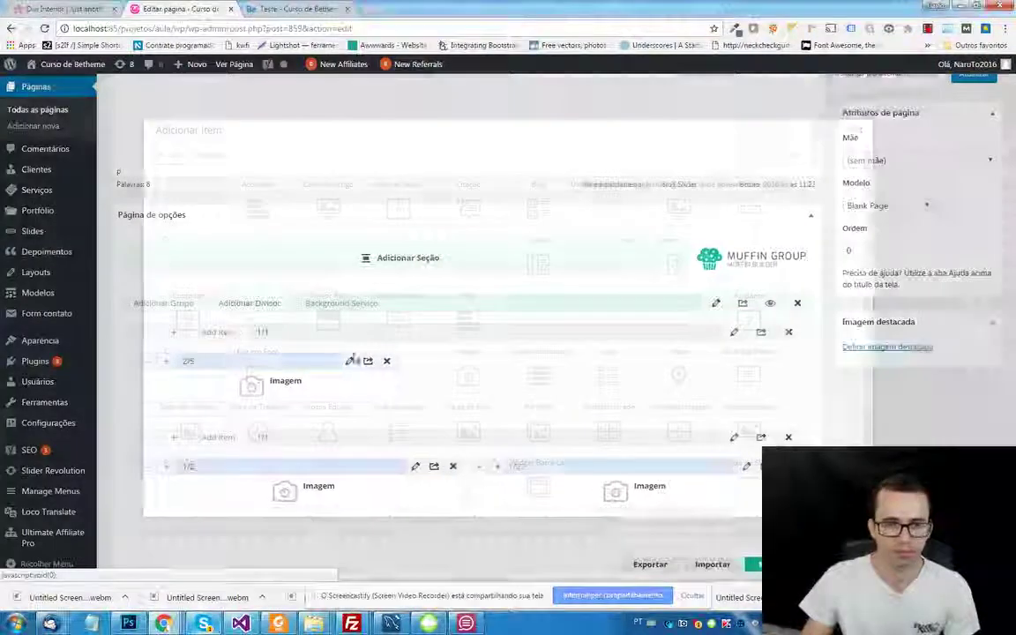
scroll(589, 414, "down", 2)
left_click(679, 486)
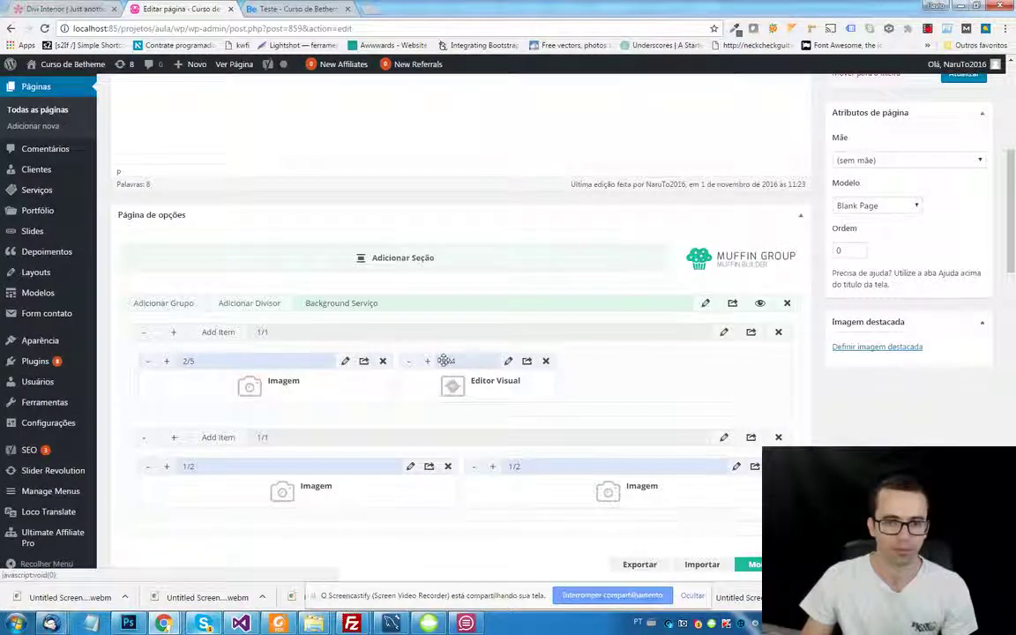
left_click(429, 365)
left_click(430, 365)
left_click(429, 365)
left_click(429, 365)
left_click(429, 365)
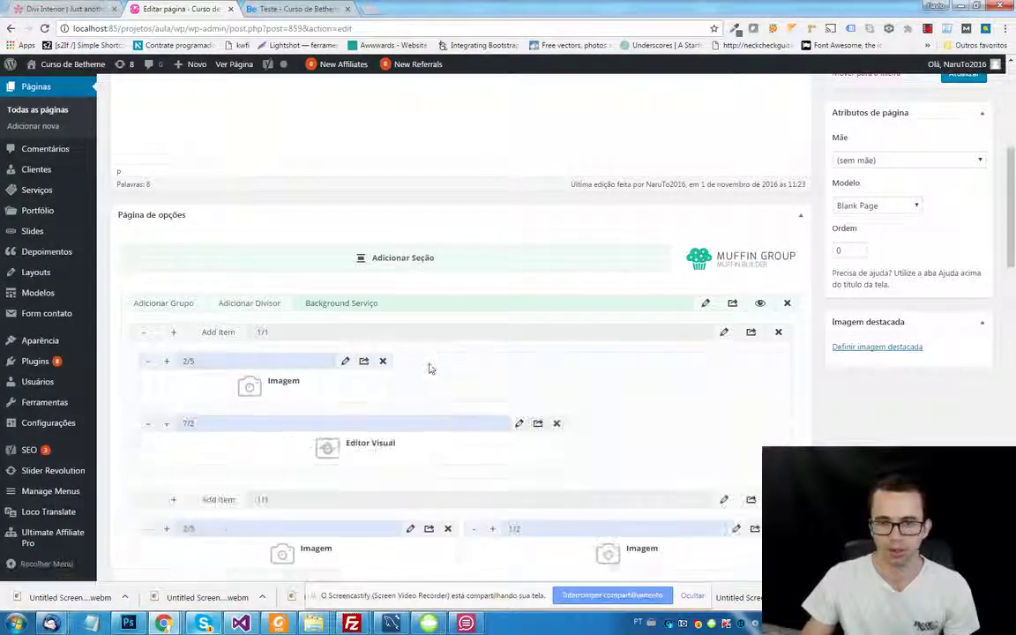
left_click(147, 426)
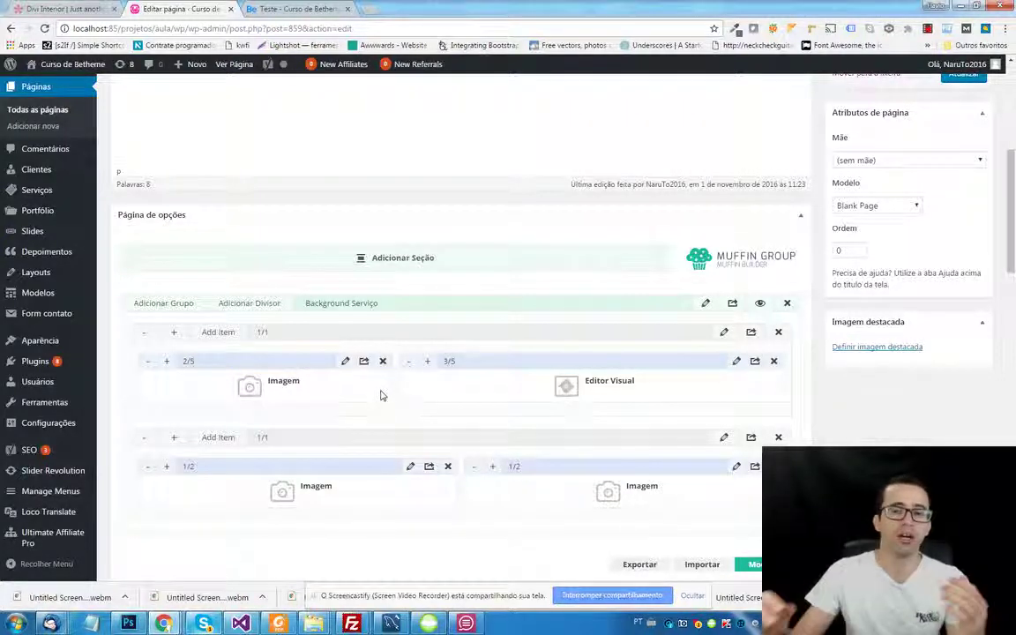
- Delete the Editor Visual item from the first group
left_click(774, 361)
left_click(556, 124)
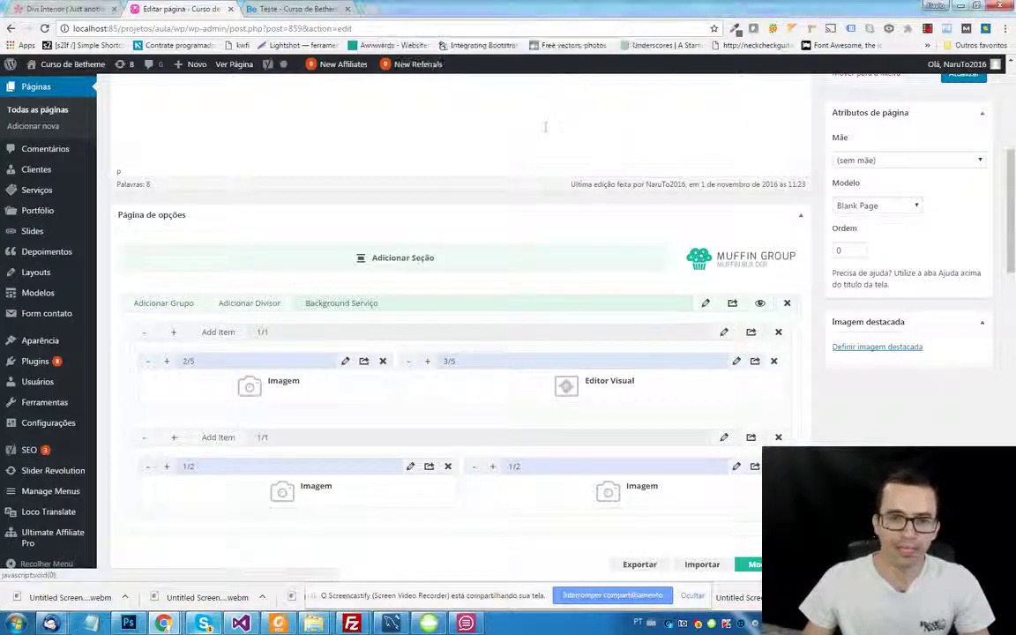
- Shrink the first group from full width to 1/3
left_click(144, 333)
left_click(144, 333)
left_click(144, 333)
left_click(144, 333)
left_click(144, 332)
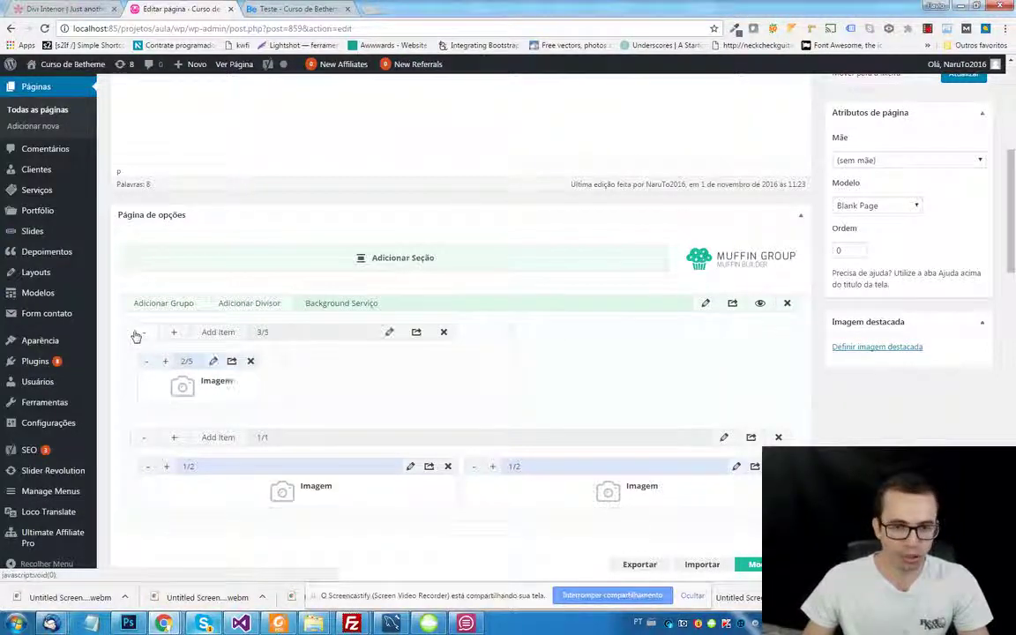
left_click(142, 334)
left_click(152, 334)
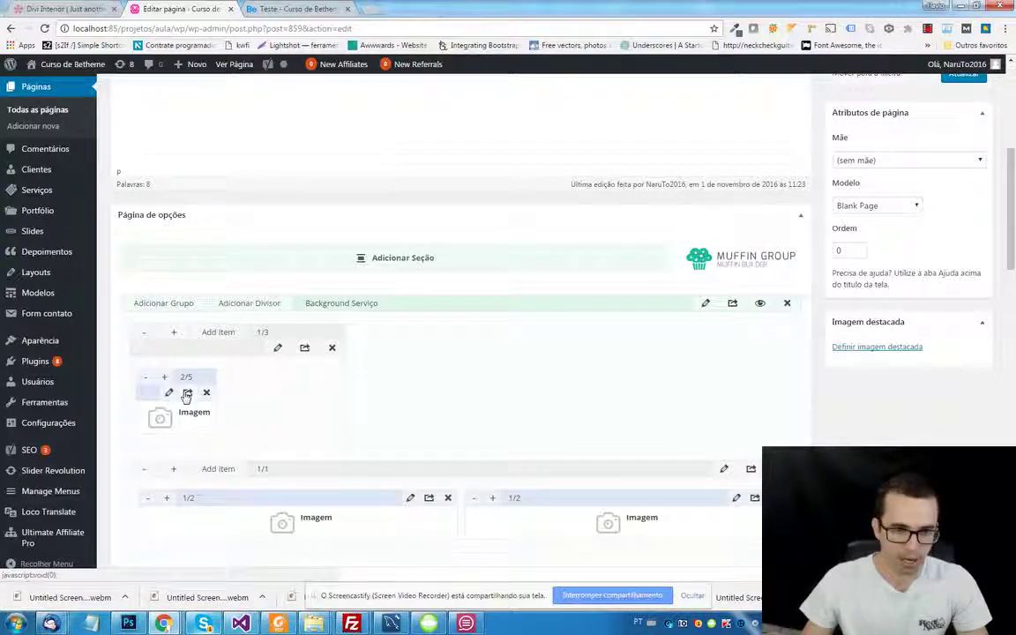
- Widen the image item in the 1/3 group to 1/1 and duplicate it
left_click(166, 379)
left_click(166, 379)
left_click(166, 378)
left_click(166, 379)
left_click(166, 379)
left_click(165, 378)
left_click(166, 378)
left_click(311, 378)
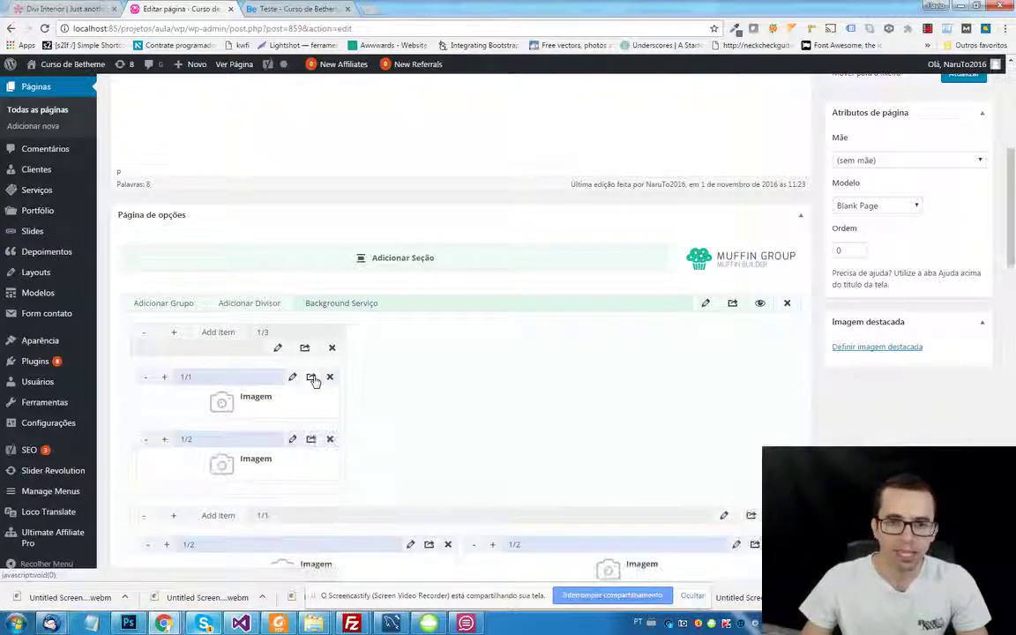
- Duplicate the 1/3 group with its two images and delete the copied group
scroll(270, 315, "down", 2)
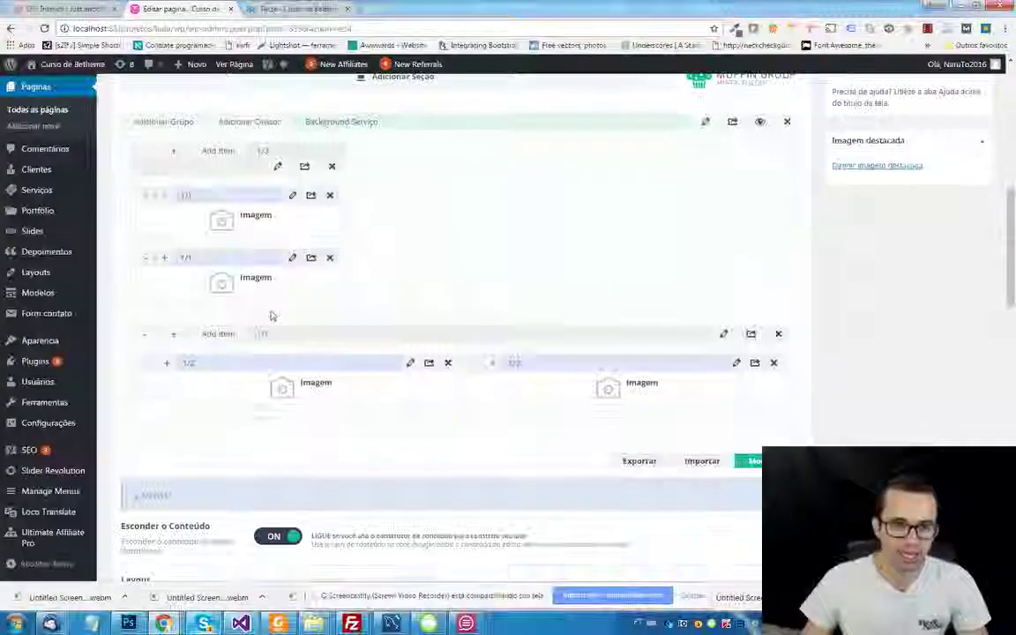
left_click(304, 166)
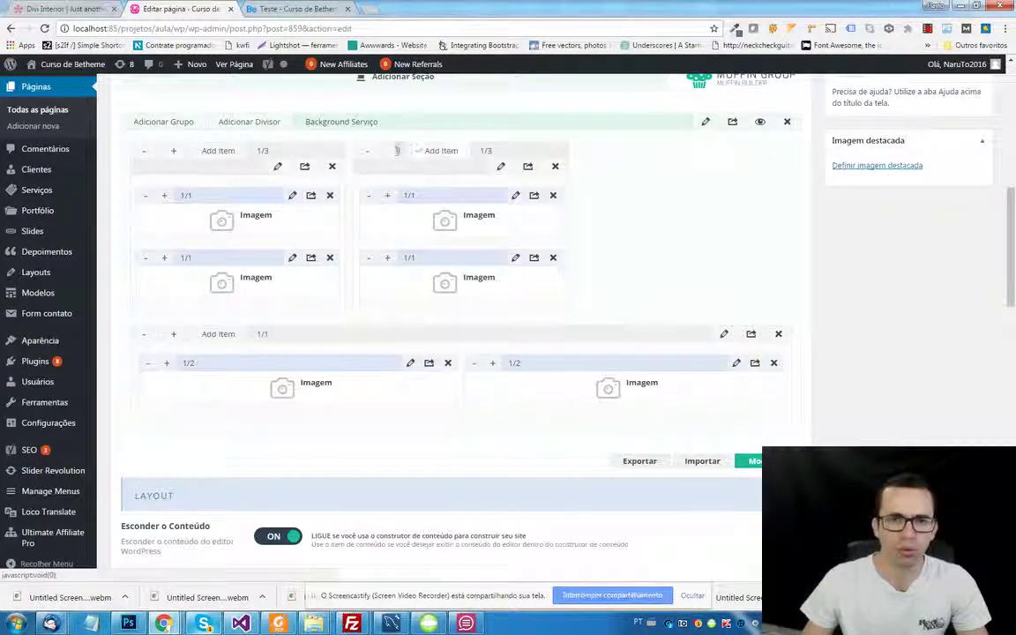
left_click(553, 168)
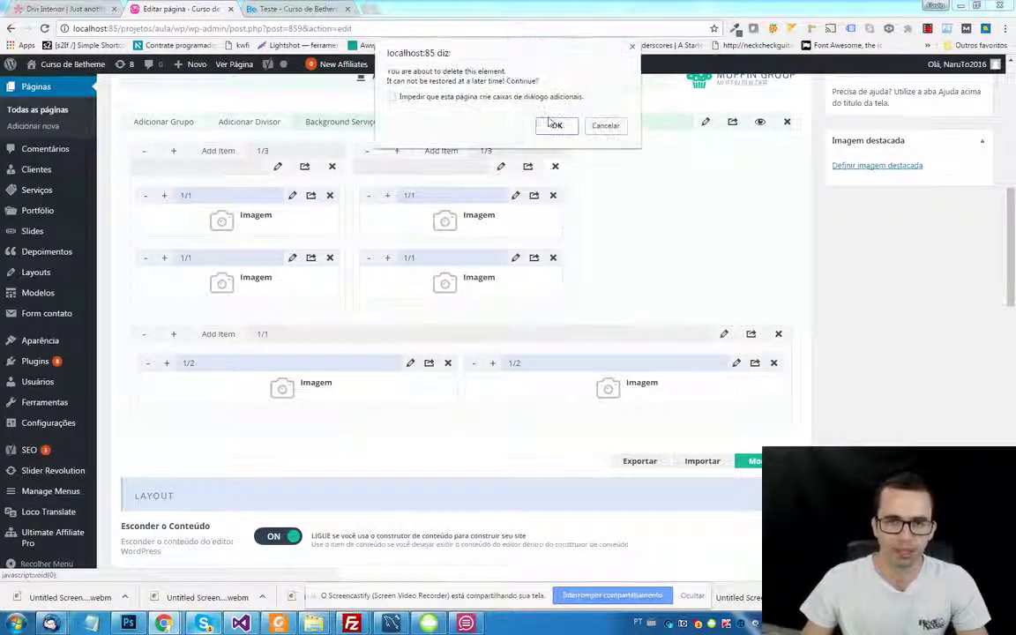
left_click(551, 125)
- Add a Botão item below the images in the 1/3 group and set its title to "Clique aqui"
left_click(208, 153)
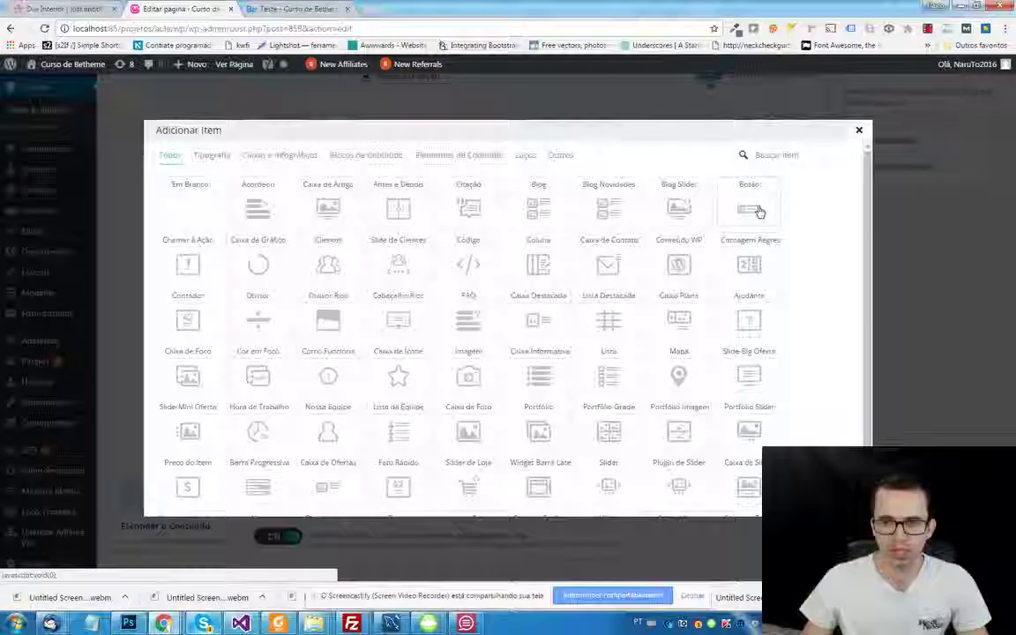
left_click(757, 211)
scroll(289, 250, "down", 1)
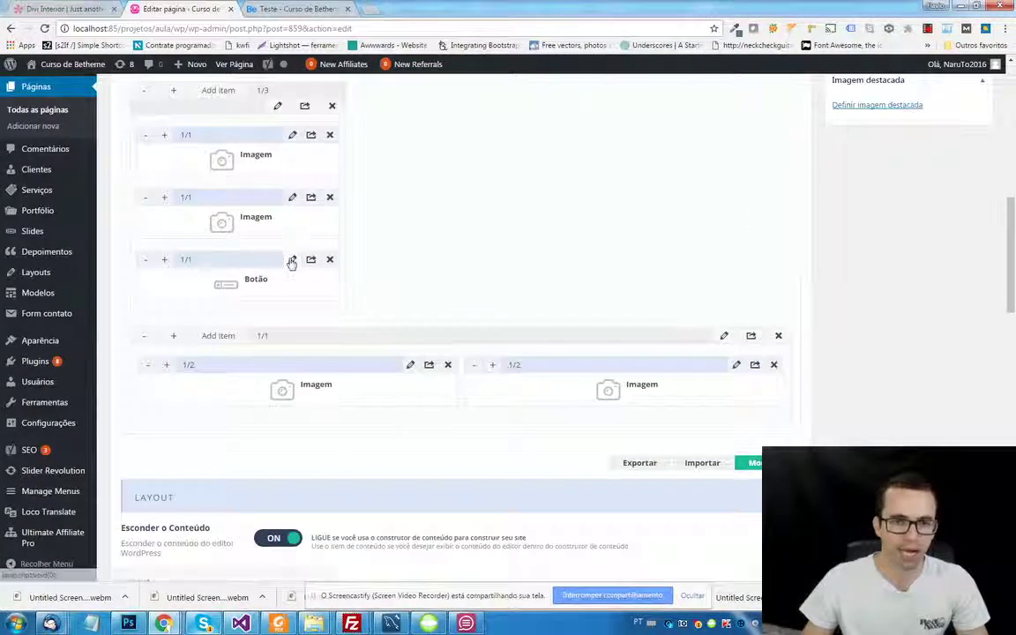
left_click(292, 260)
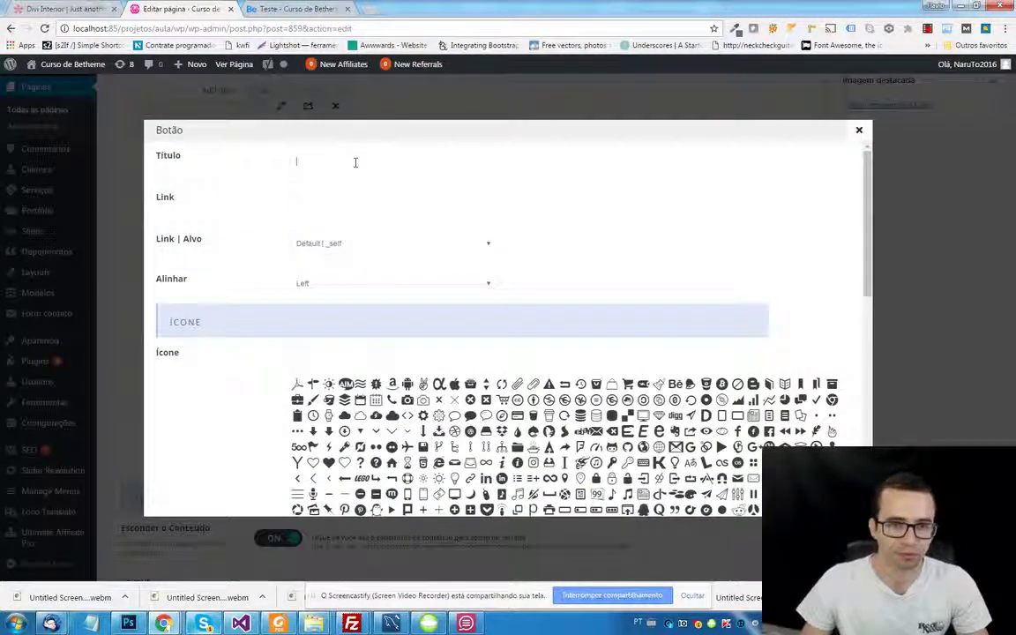
left_click(355, 163)
type("Clique aqui")
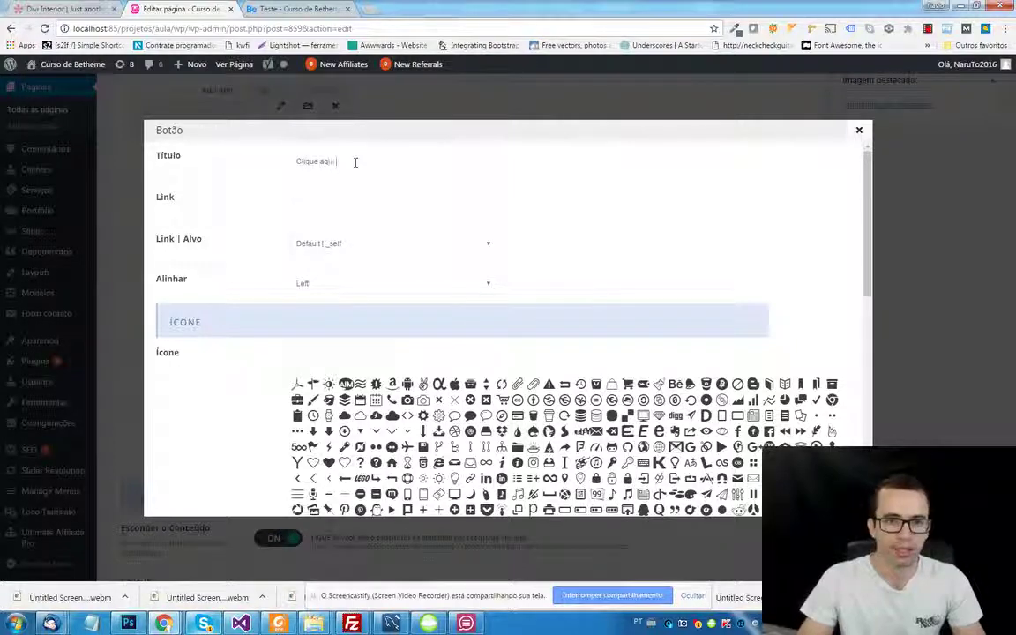
- Set the Botão item's background colour to #00f and its size to Default, keeping the changes
scroll(432, 231, "down", 2)
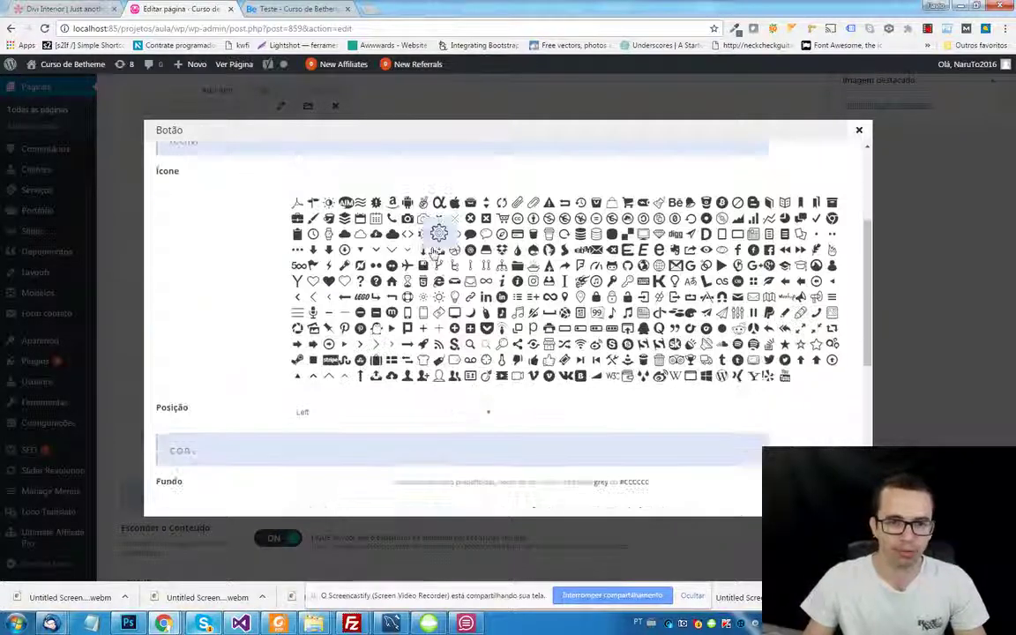
scroll(517, 345, "down", 3)
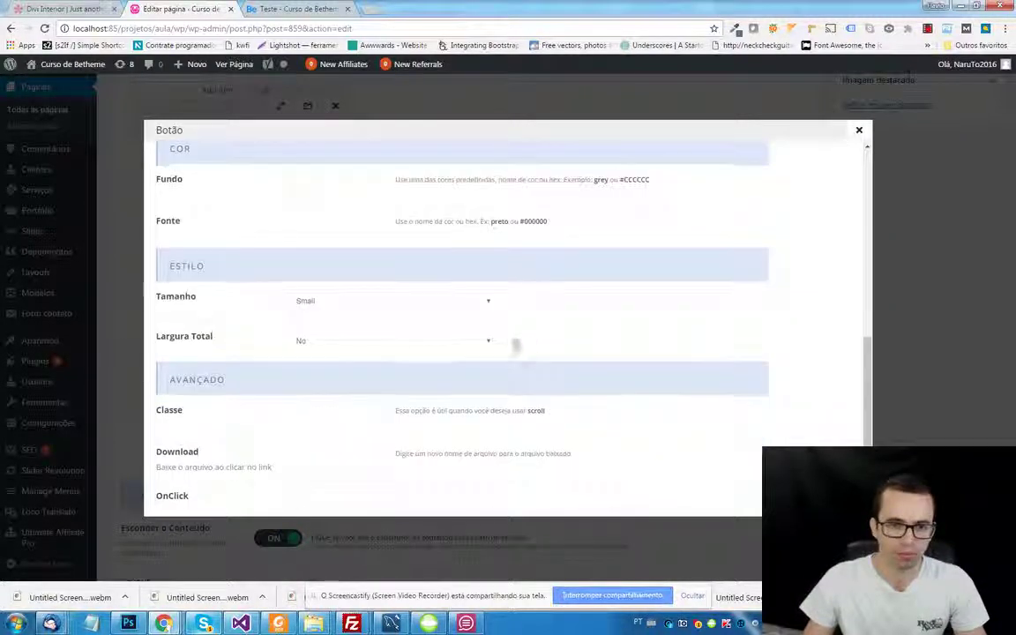
type("#")
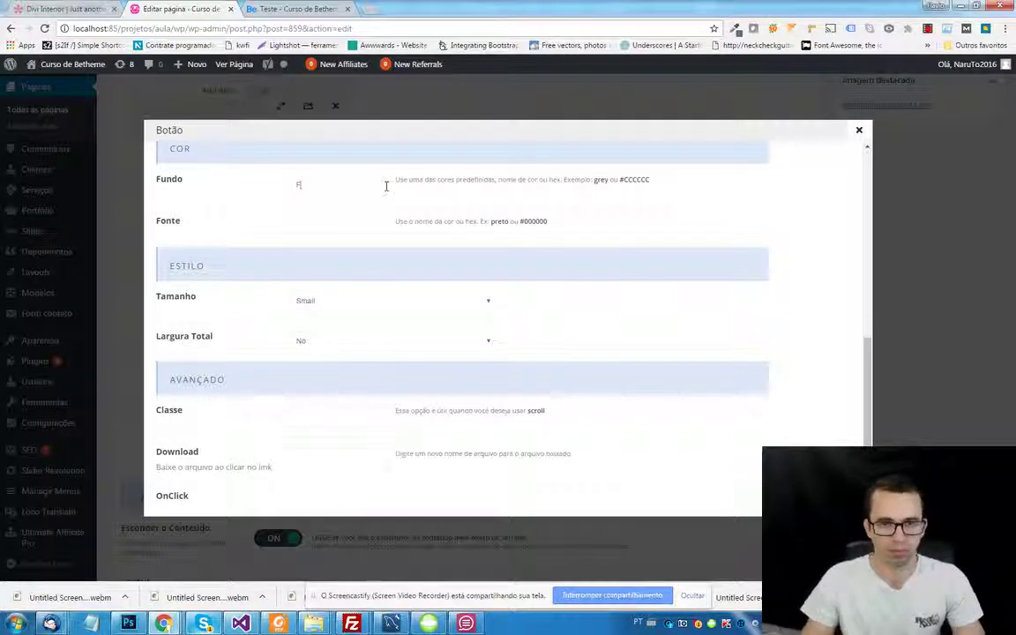
type("00f")
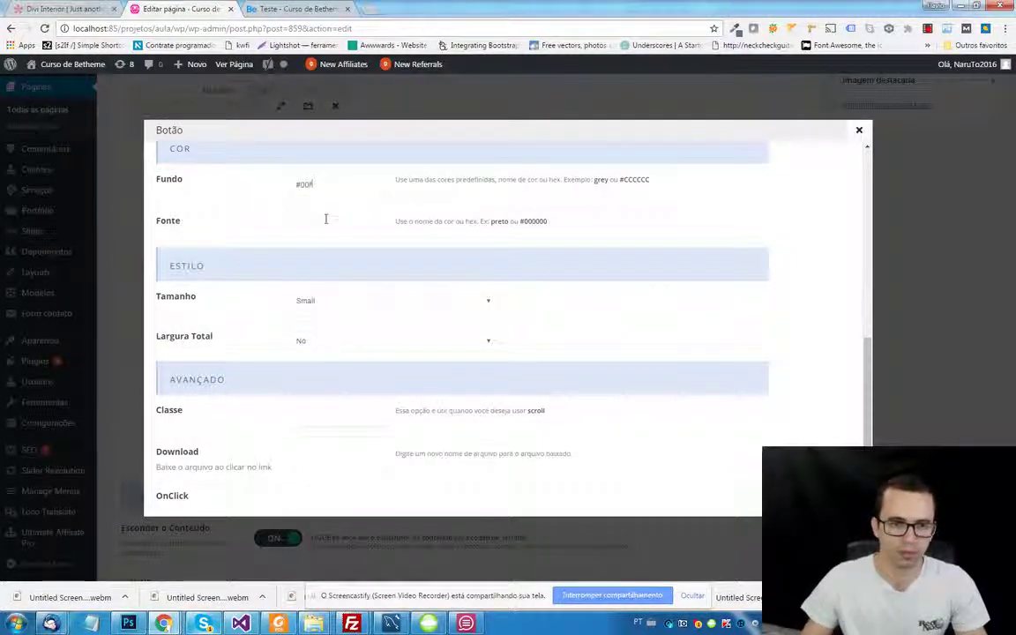
scroll(325, 218, "down", 1)
left_click(327, 240)
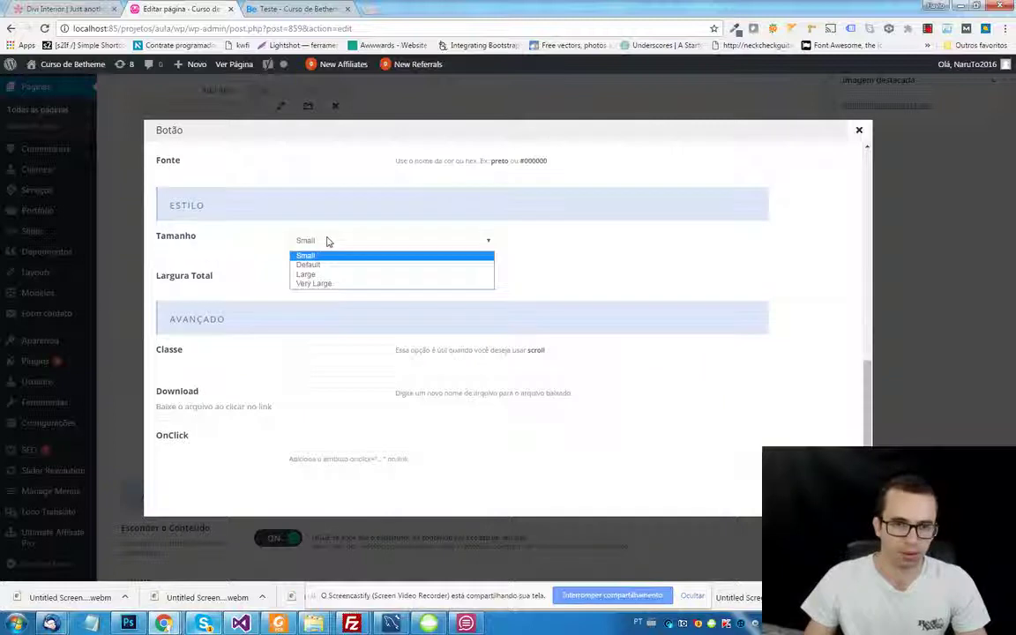
left_click(327, 266)
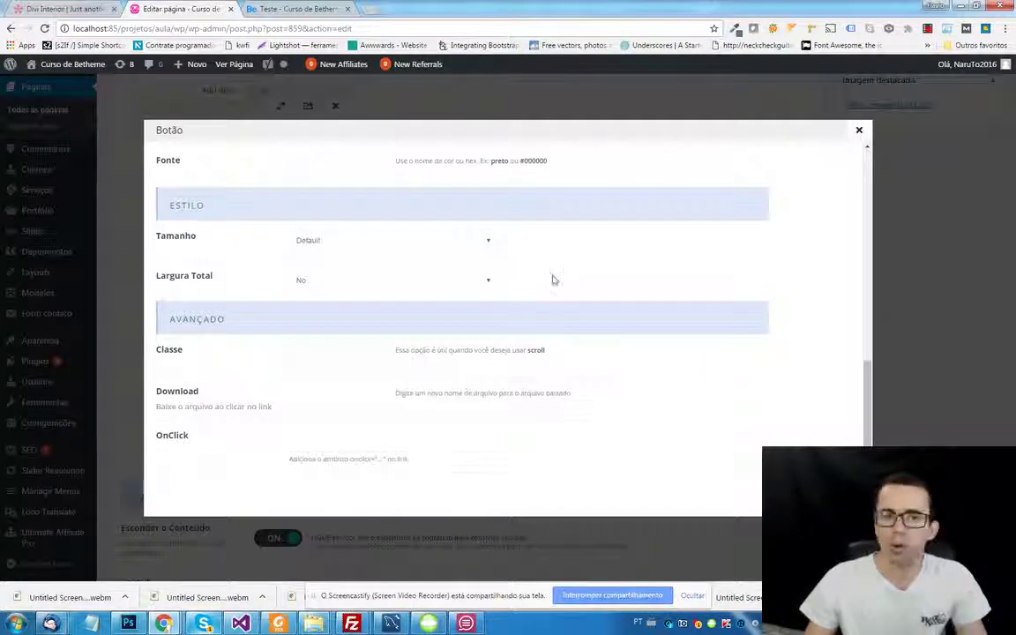
key("Escape")
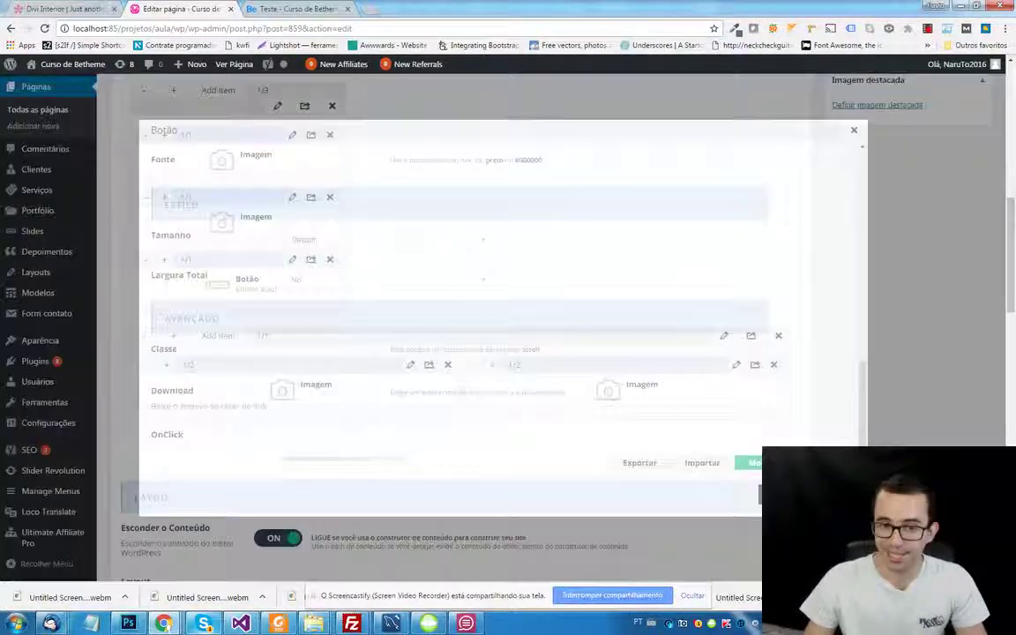
- Assign the red heart picture from the media library to the first image item in the 1/3 group
scroll(293, 262, "up", 2)
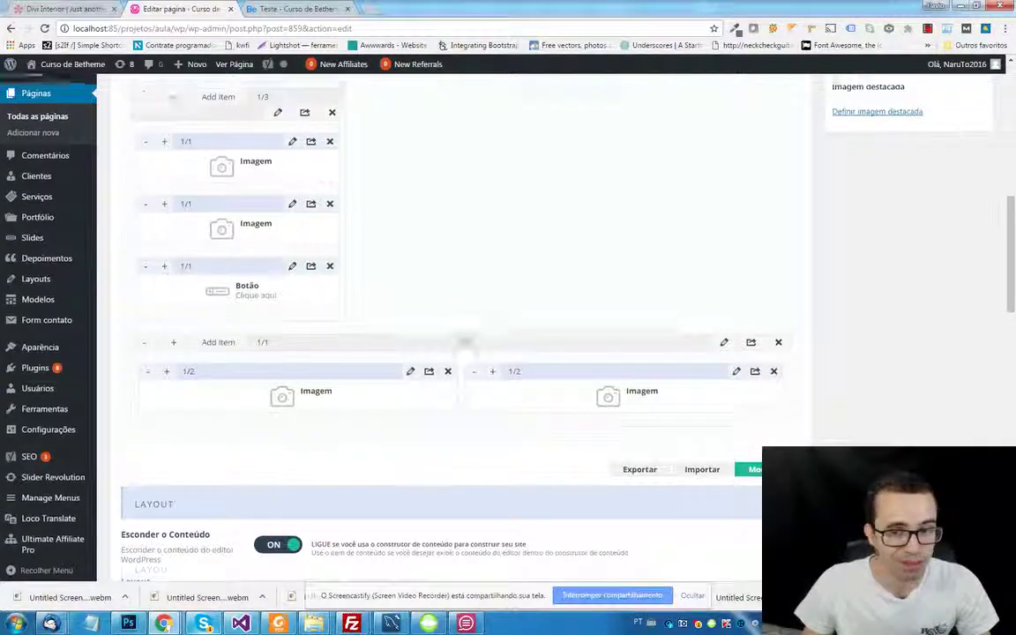
left_click(293, 258)
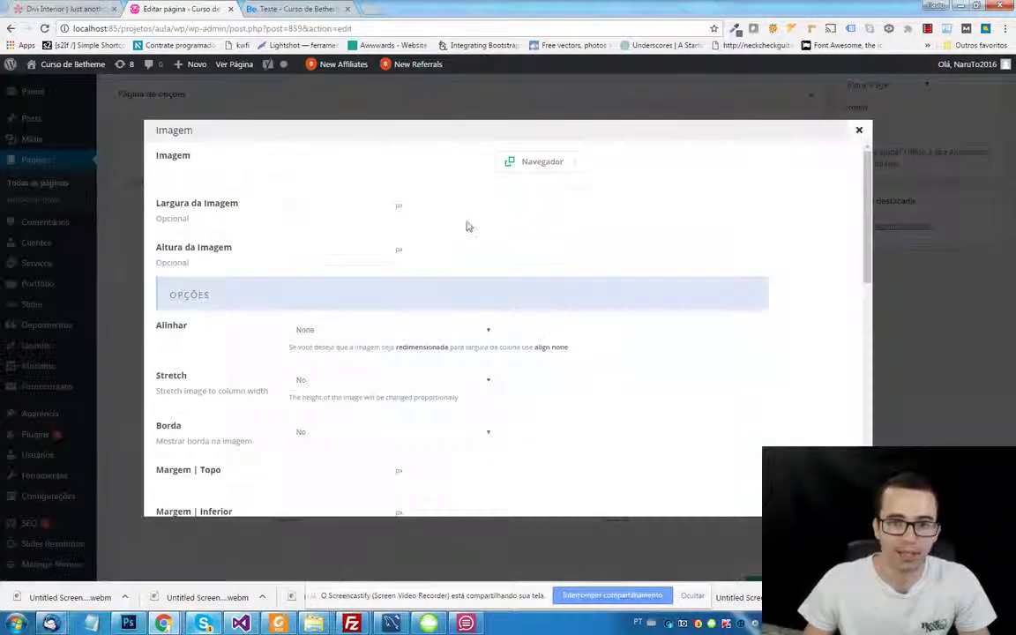
left_click(540, 163)
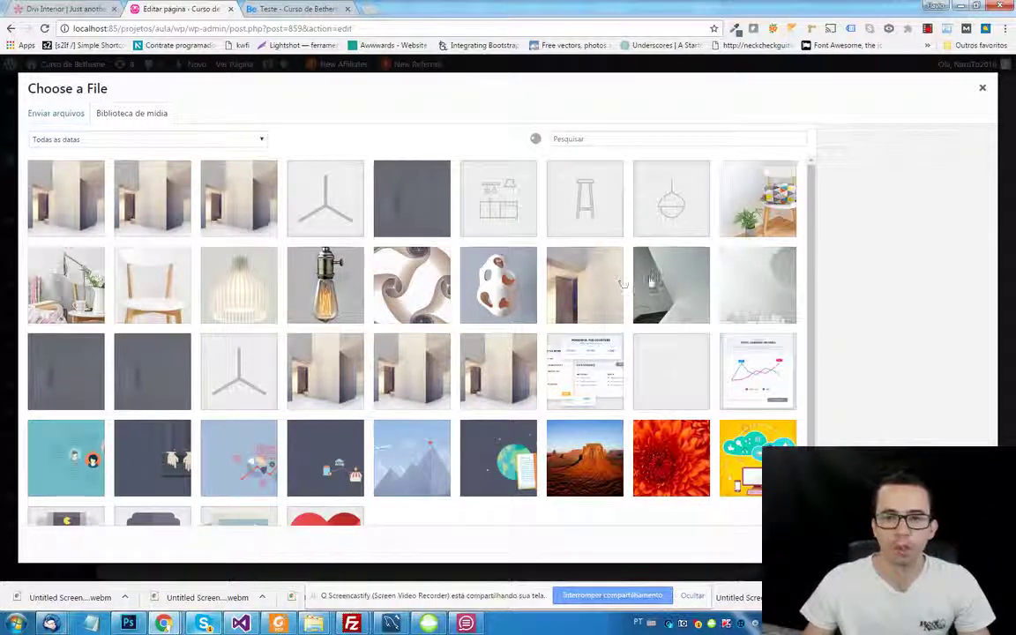
scroll(617, 291, "down", 1)
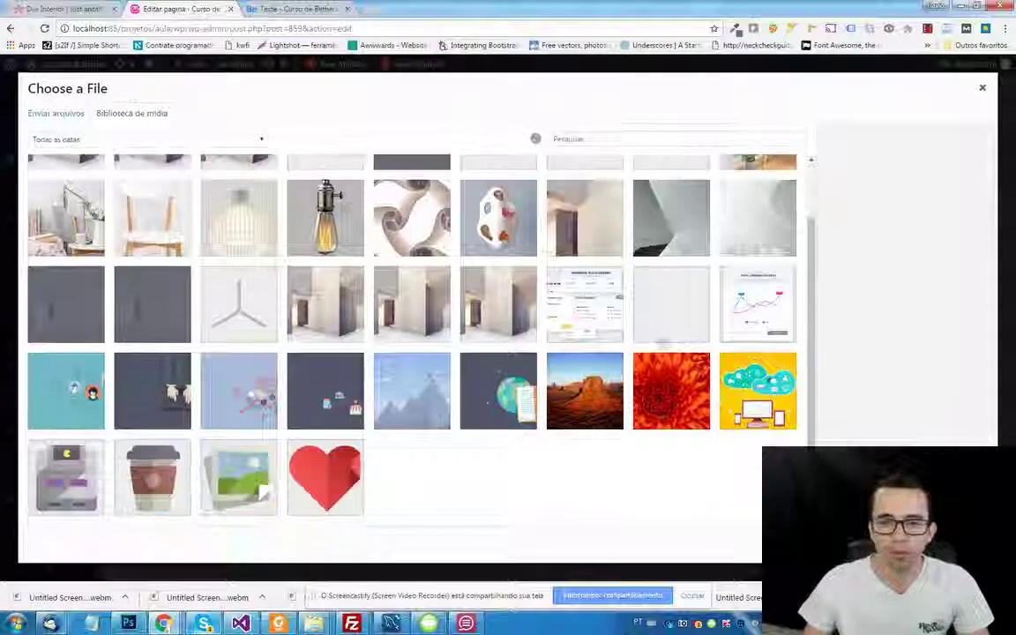
left_click(657, 388)
left_click(295, 445)
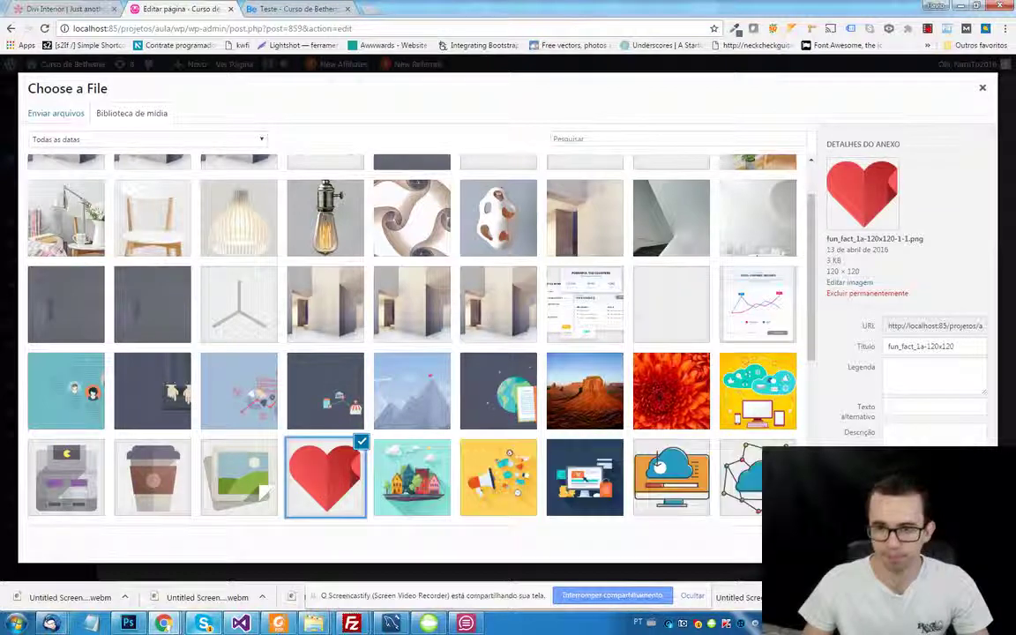
left_click(957, 544)
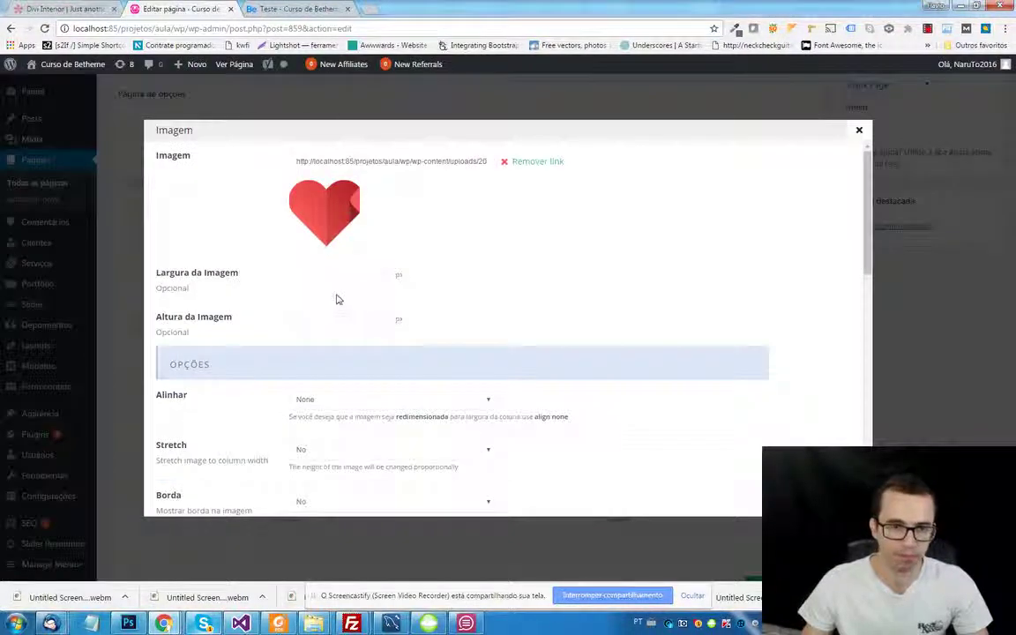
scroll(547, 463, "down", 10)
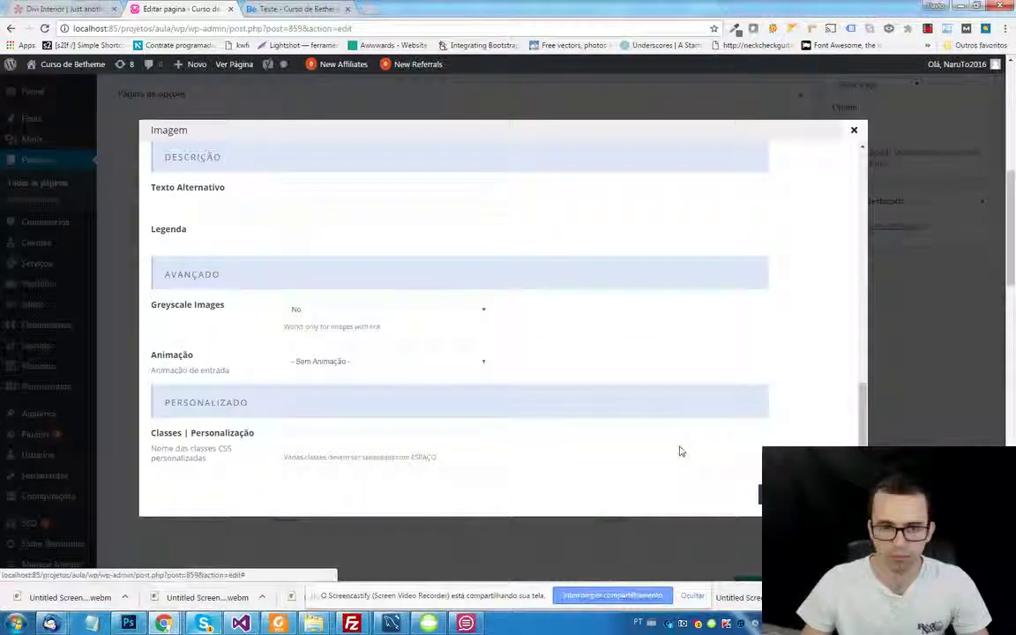
key("Escape")
- Delete the second image item from the 1/3 group and add an Editor Visual item between the remaining image and the button
left_click(330, 317)
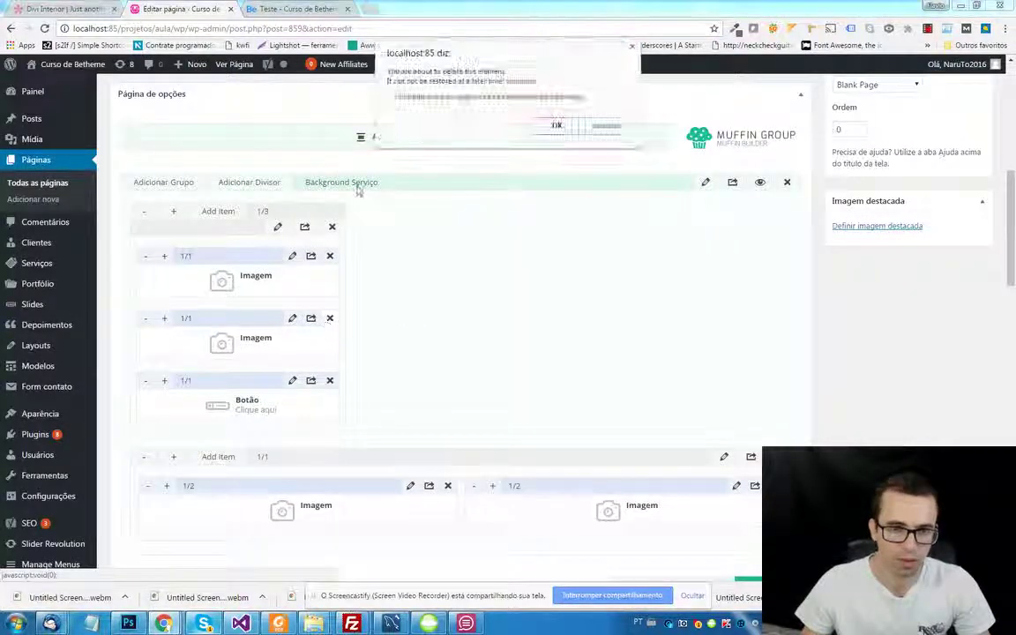
left_click(557, 125)
left_click(221, 212)
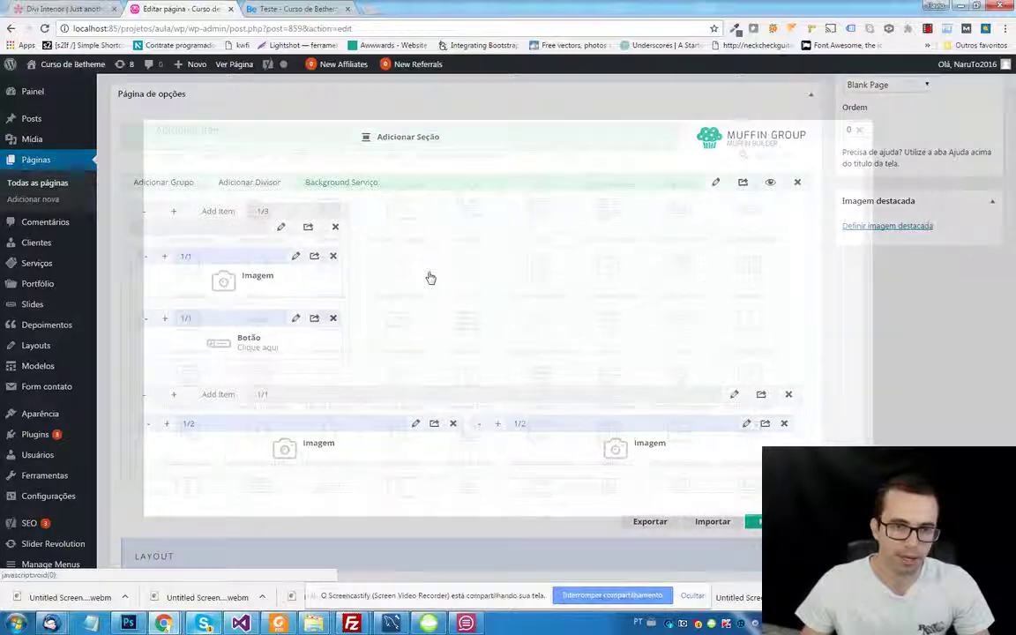
scroll(653, 388, "down", 3)
left_click(680, 488)
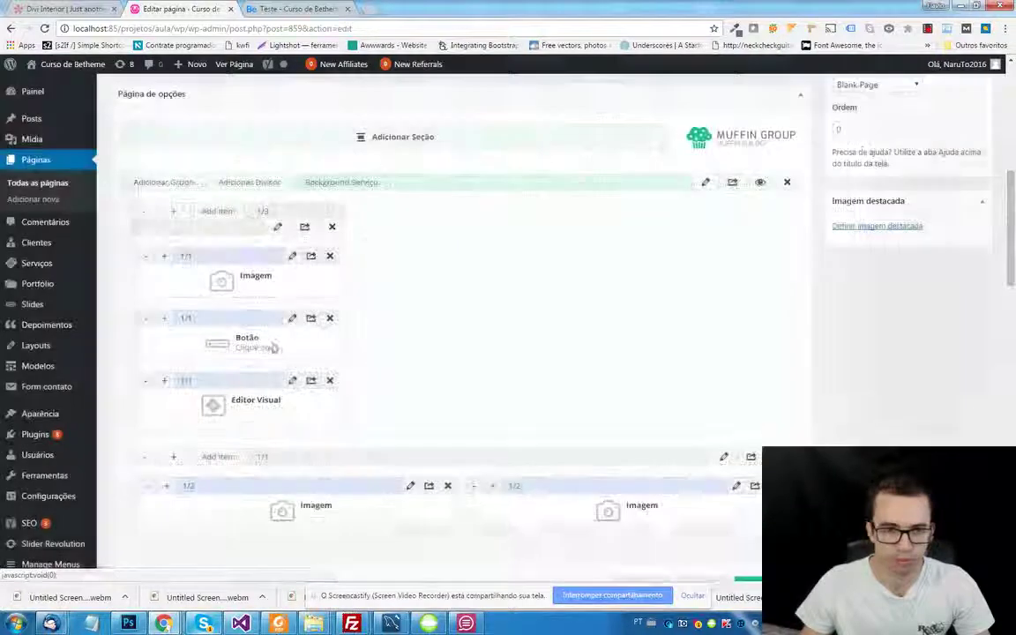
left_click_drag(243, 383, 298, 330)
- Open the Editor Visual item for editing, and copy the opening lines under "O que é Lorem Ipsum?" from br.lipsum.com in a new browser tab
left_click(292, 318)
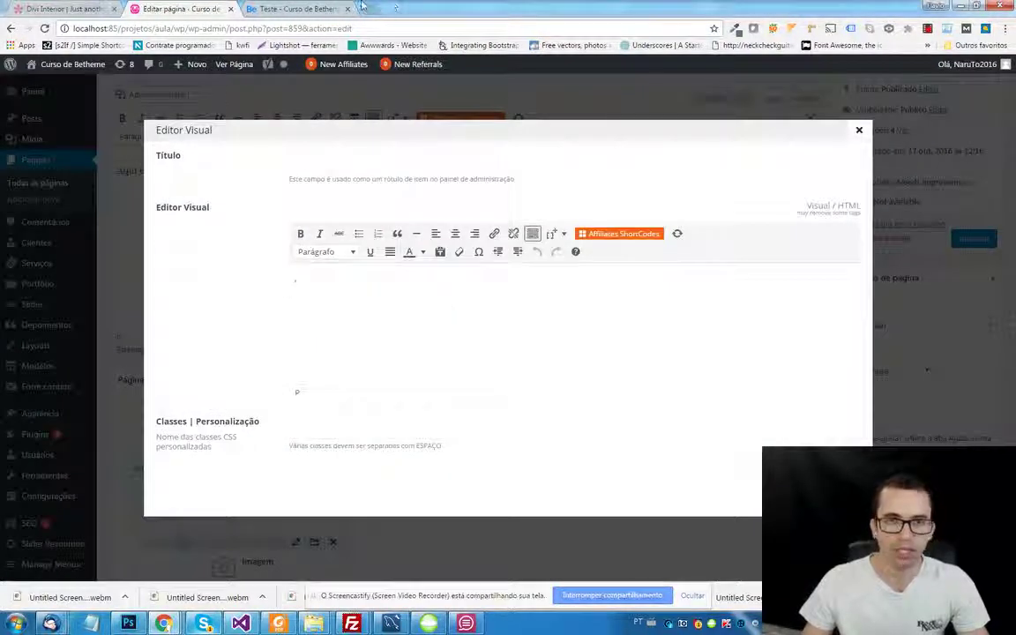
left_click(392, 7)
type("br")
key("Return")
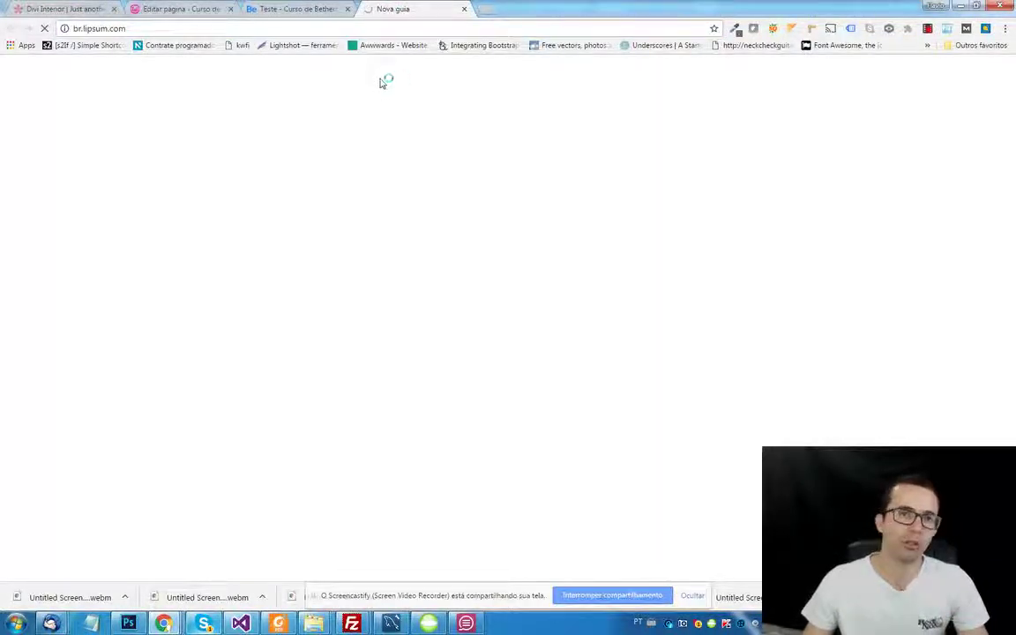
left_click(384, 29)
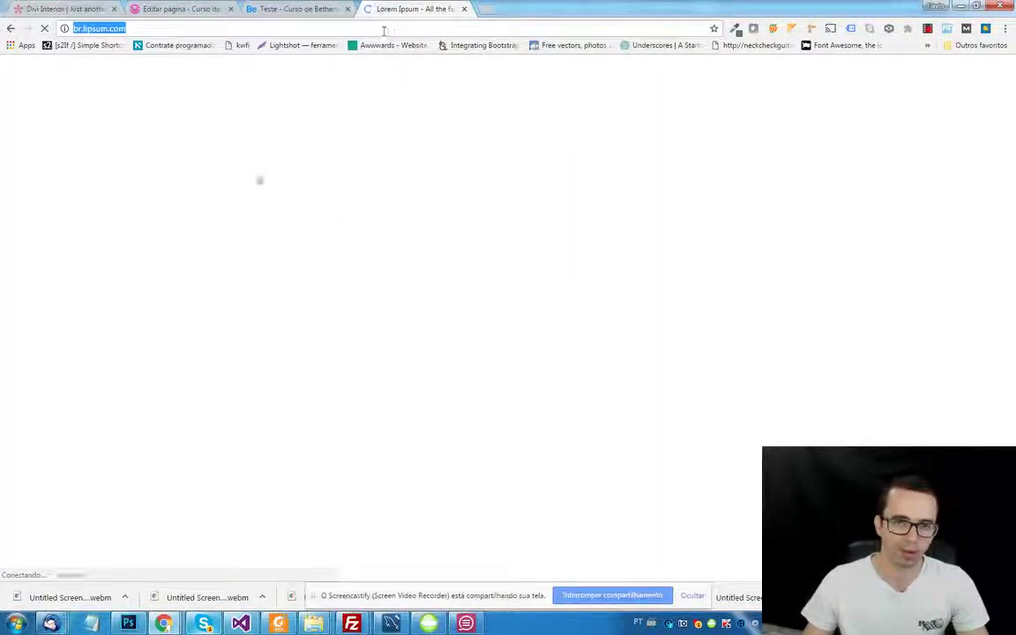
left_click(264, 266)
left_click_drag(234, 268, 231, 340)
key("ctrl+c")
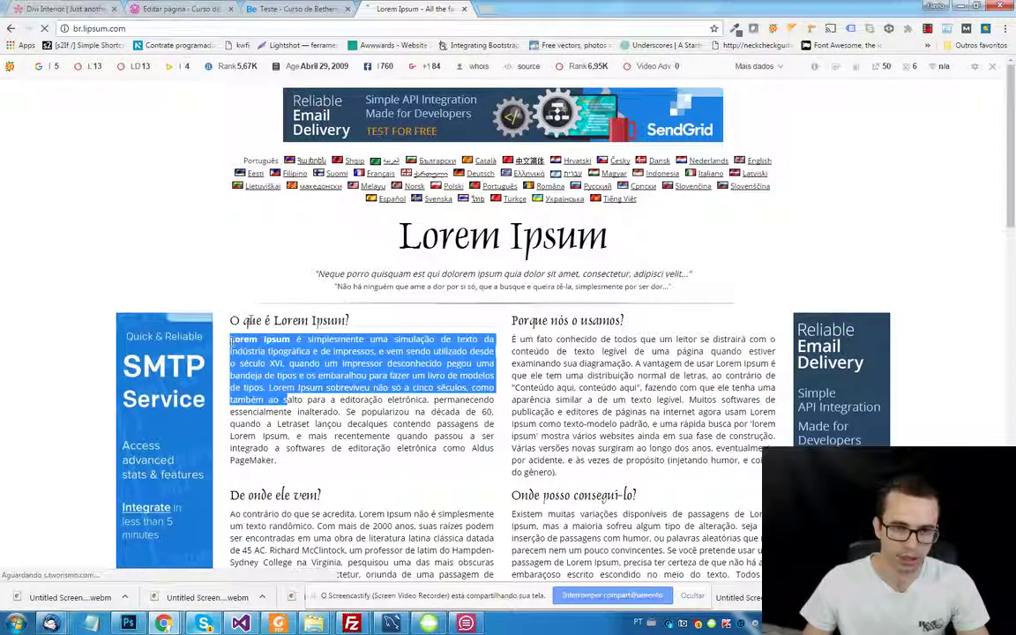
- Return to the page editor and paste the copied Lorem Ipsum text into the Editor Visual item
key("ctrl+shift+Tab")
key("ctrl+shift+Tab")
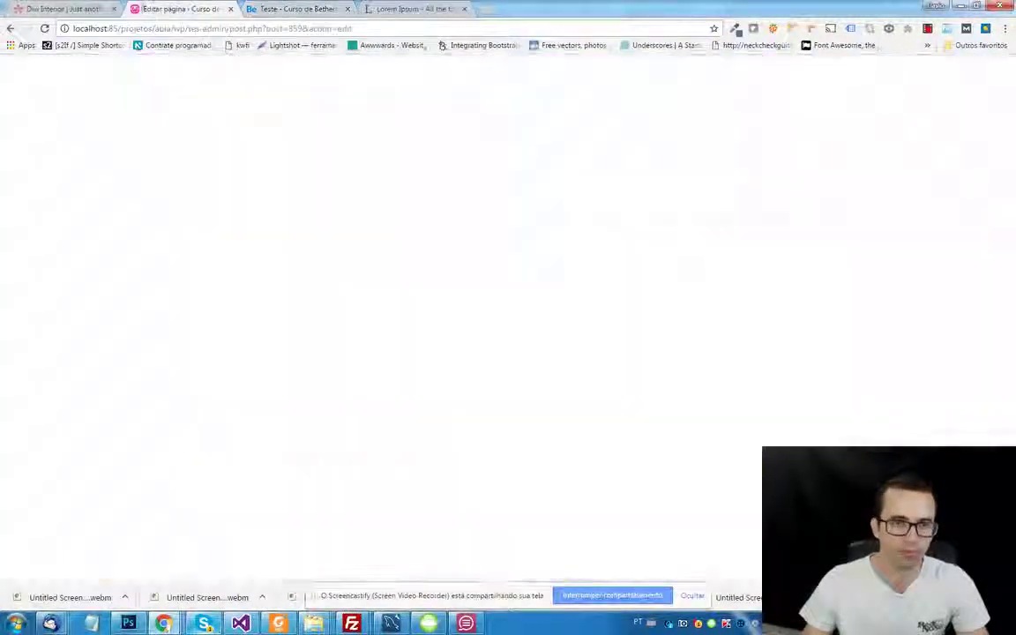
key("ctrl+v")
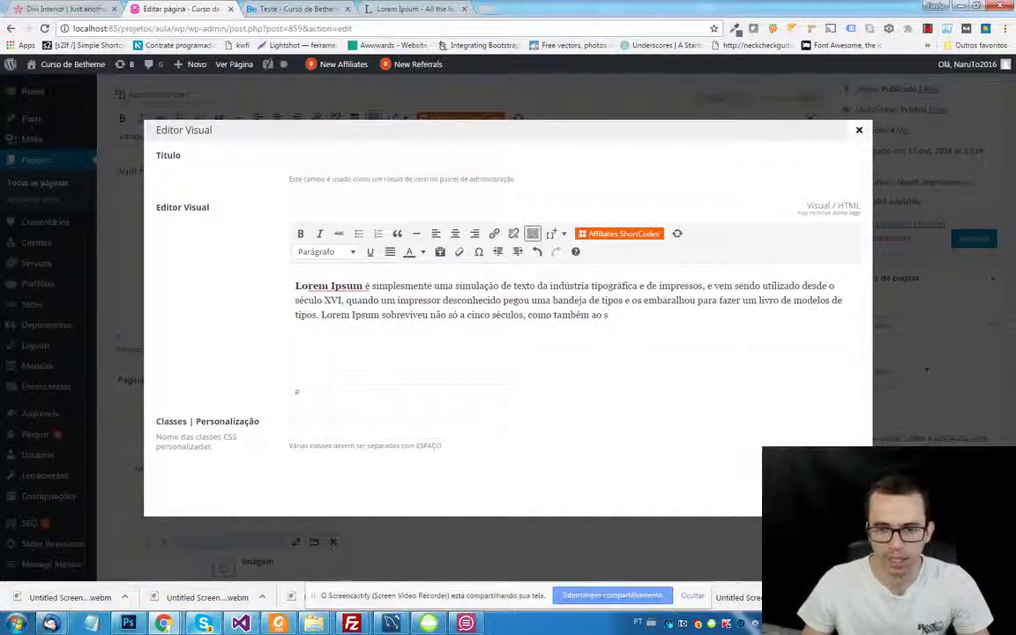
key("Escape")
- Duplicate the 1/3 group twice to make a row of three identical groups
scroll(472, 329, "down", 3)
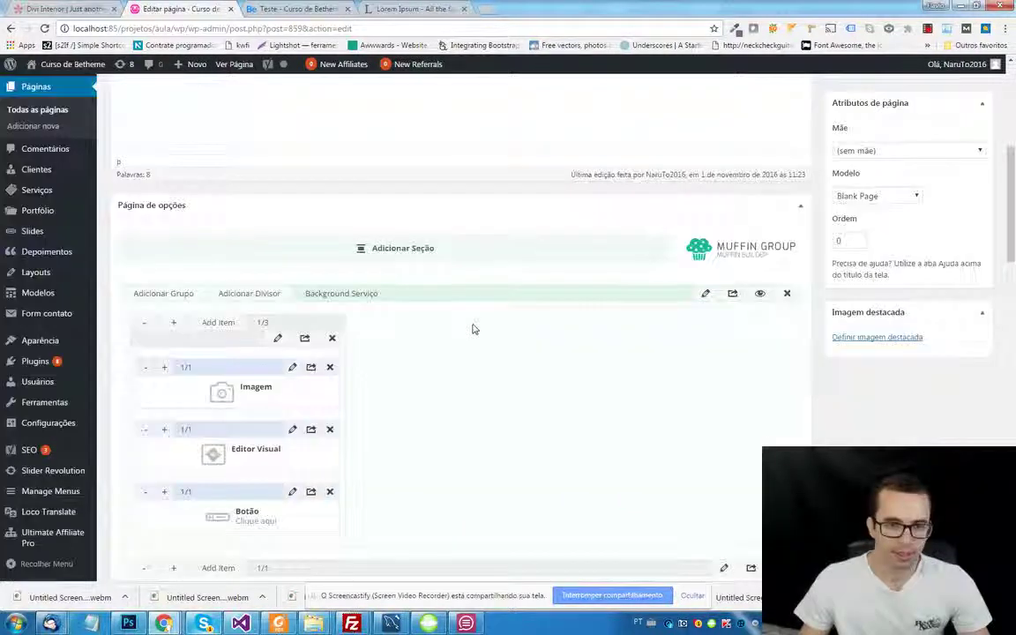
scroll(473, 329, "down", 1)
left_click(306, 273)
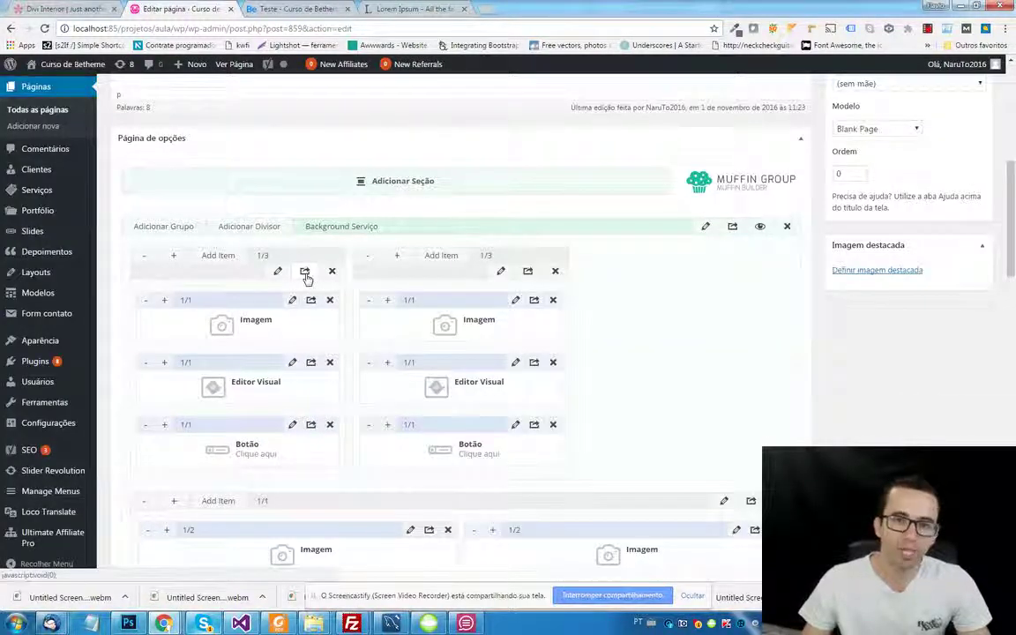
left_click(306, 273)
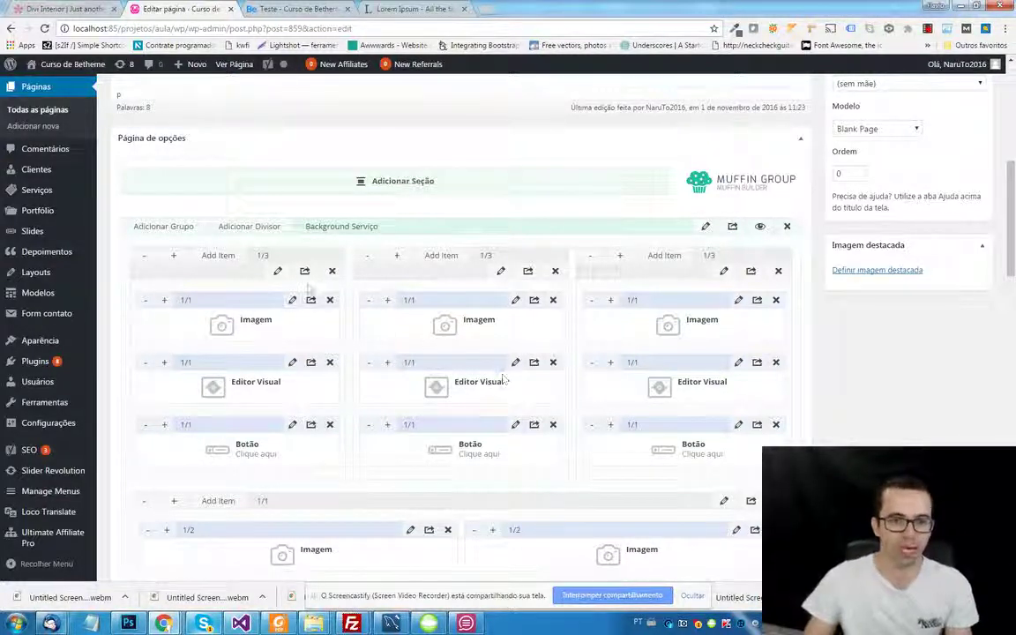
- Check the first 1/3 group's settings and change the background colour of the middle 1/3 group
left_click(279, 271)
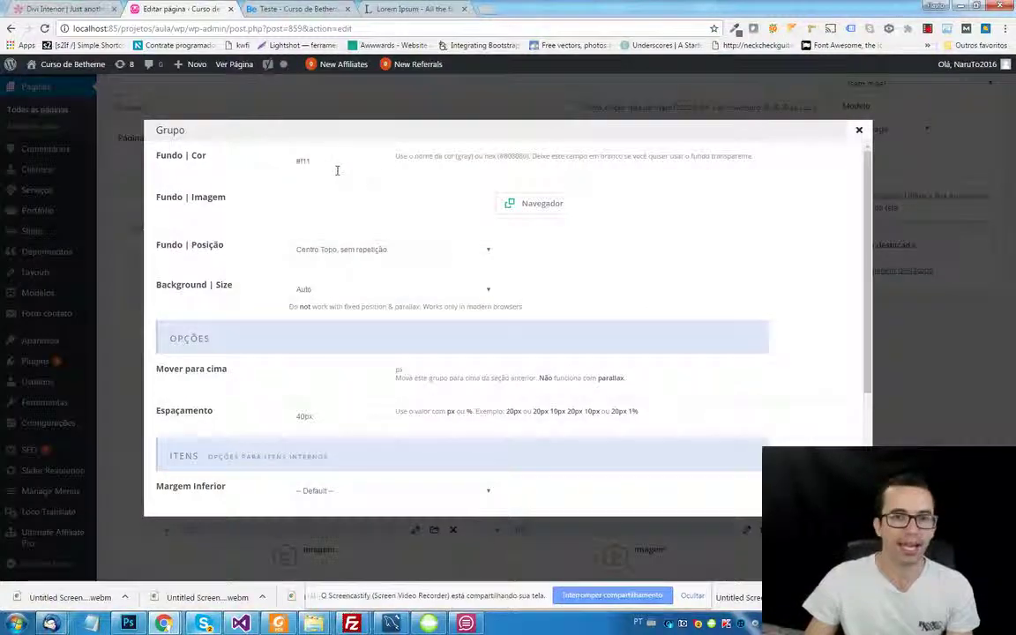
left_click(858, 130)
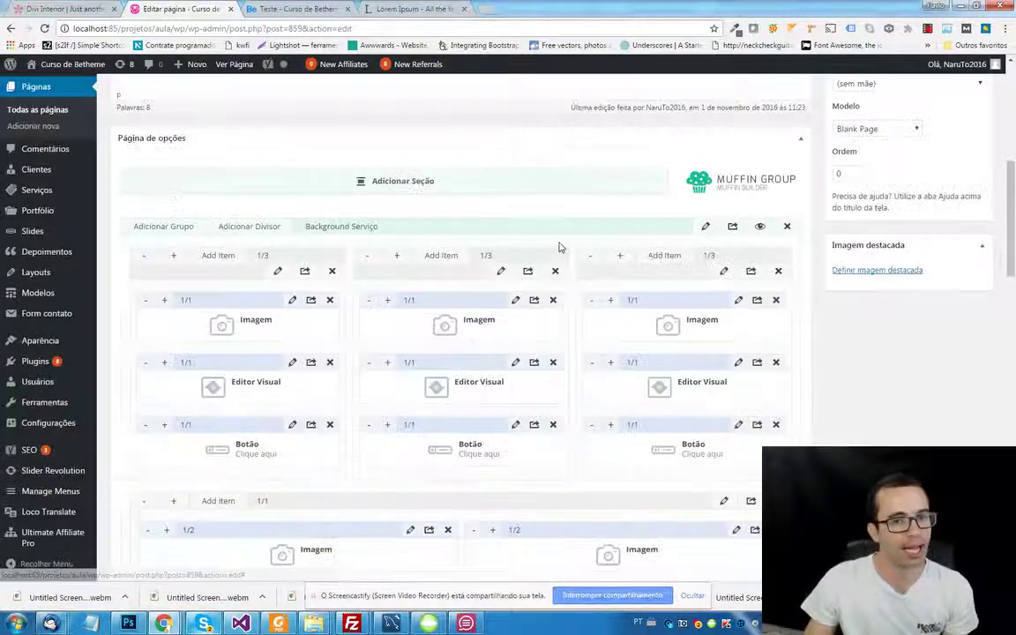
left_click(499, 271)
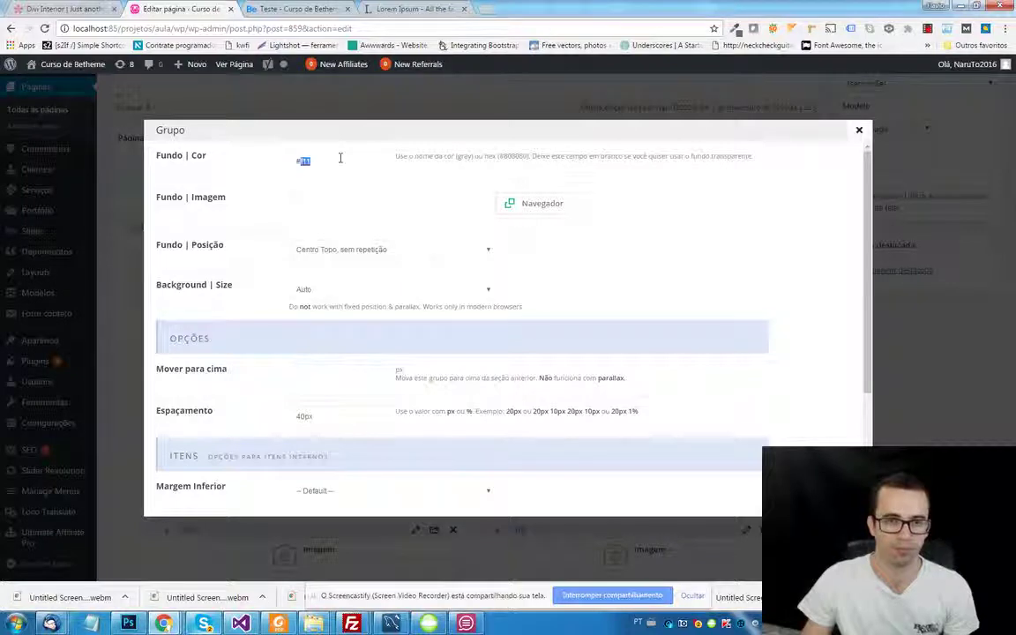
scroll(487, 371, "down", 3)
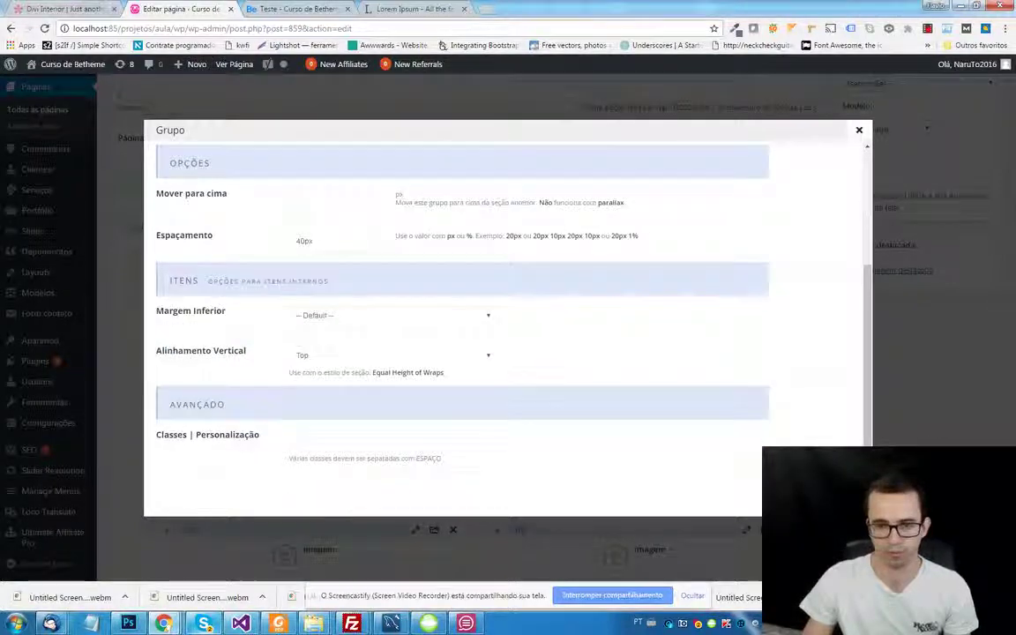
key("Escape")
- Set the third 1/3 group's background colour to #f222 and update the page
left_click(725, 272)
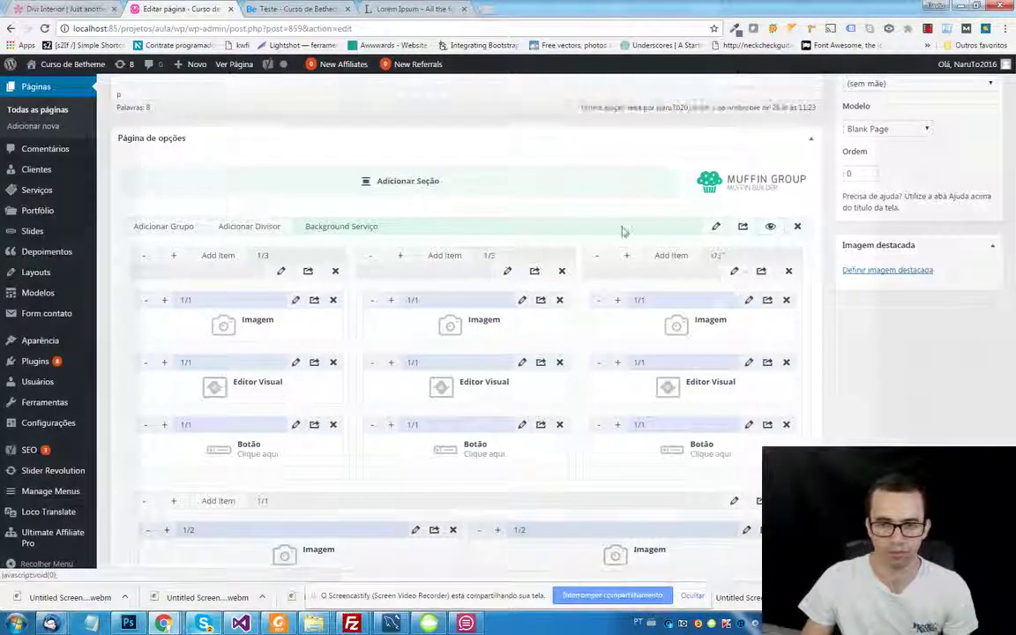
double_click(353, 158)
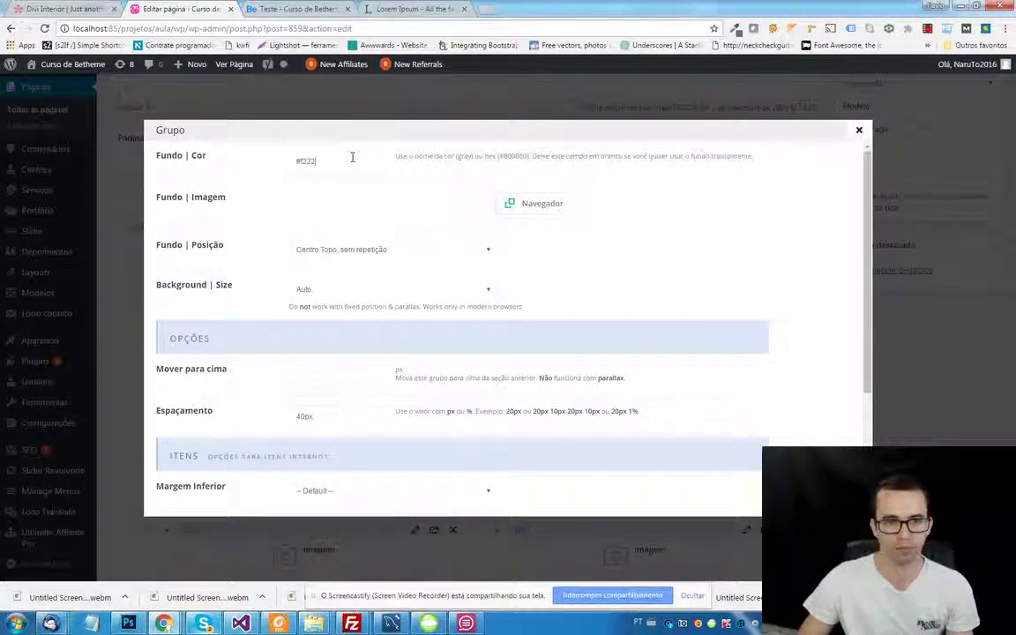
scroll(710, 388, "down", 2)
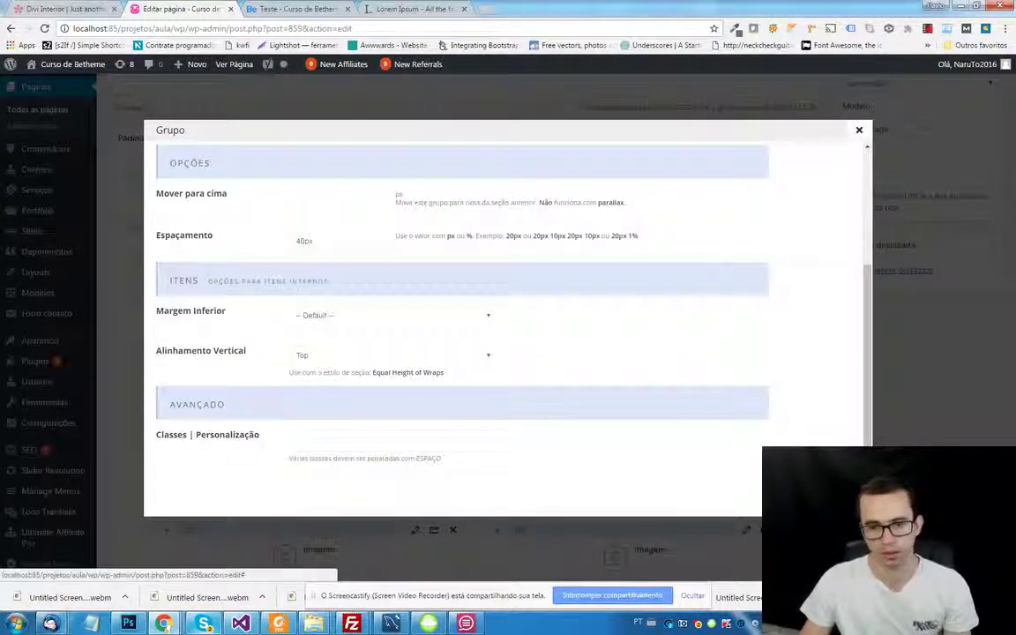
key("Escape")
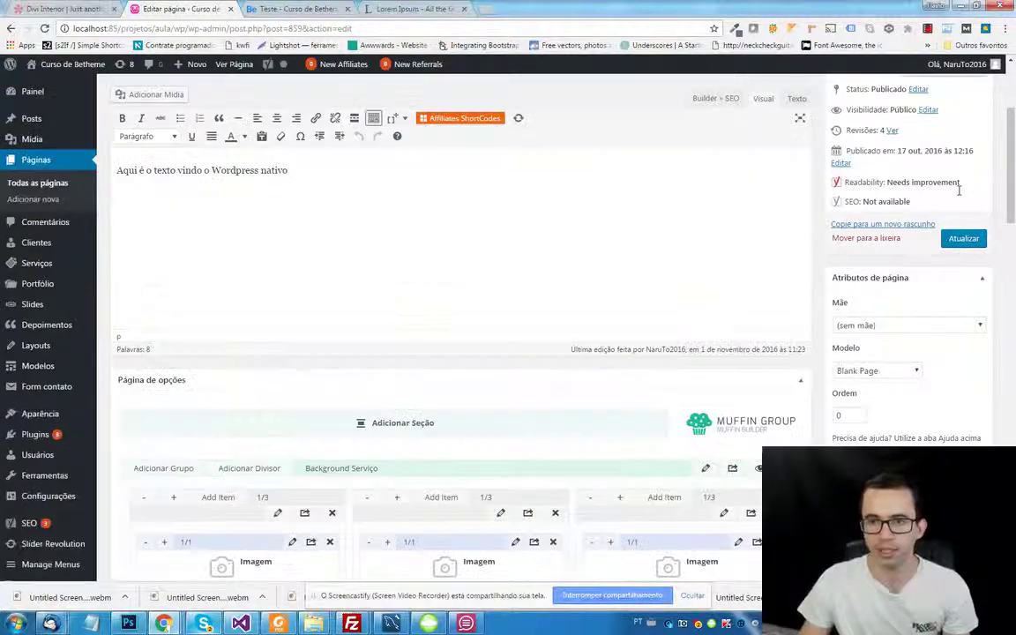
left_click(963, 238)
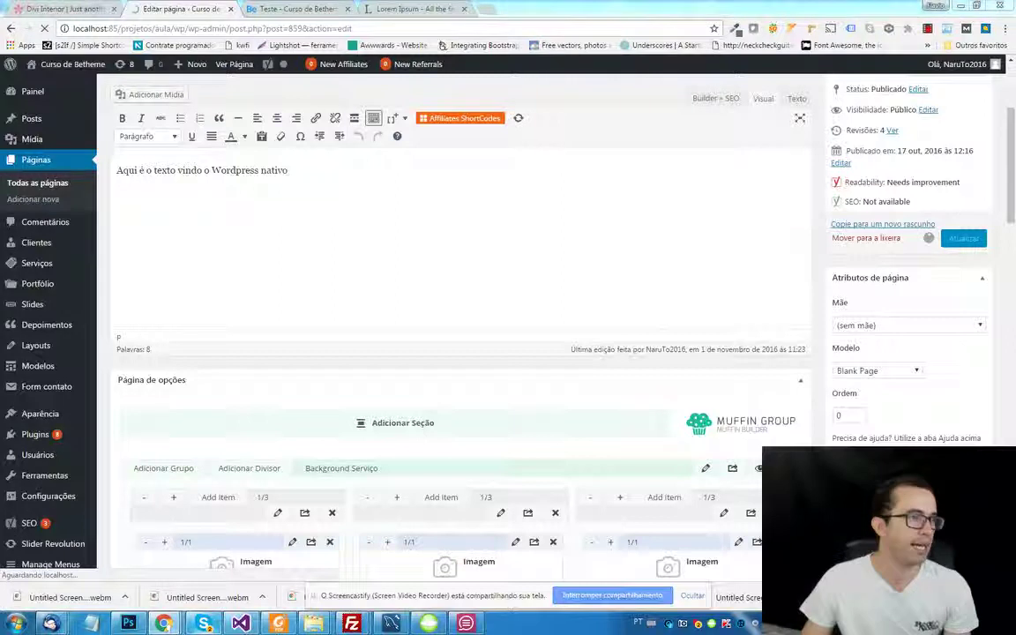
- Reload the live Teste page and inspect the three 1/3 groups with their background colours
left_click(291, 8)
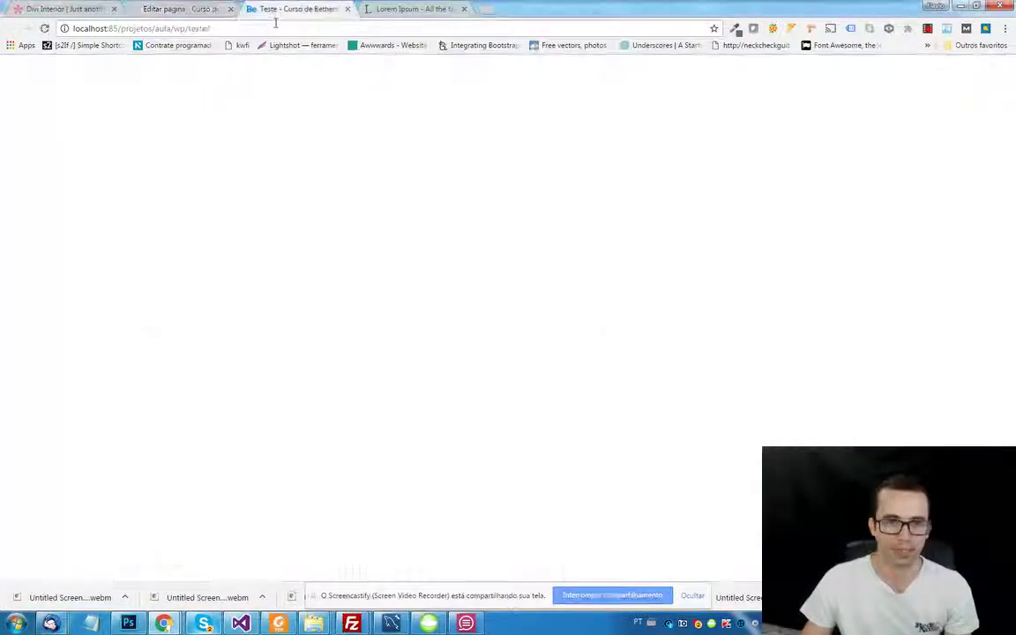
left_click(274, 27)
key("Return")
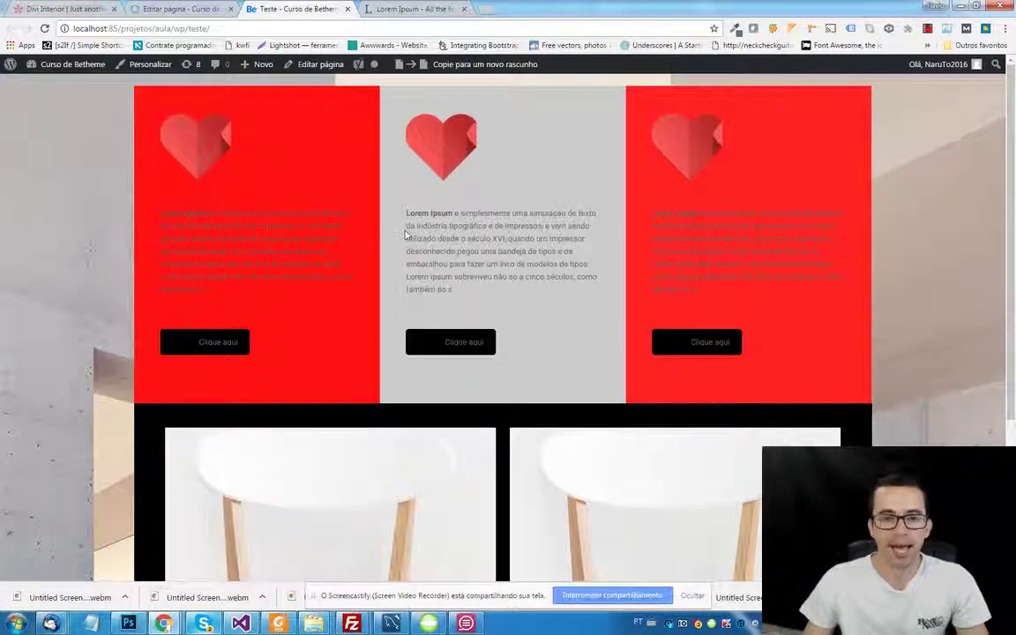
triple_click(255, 221)
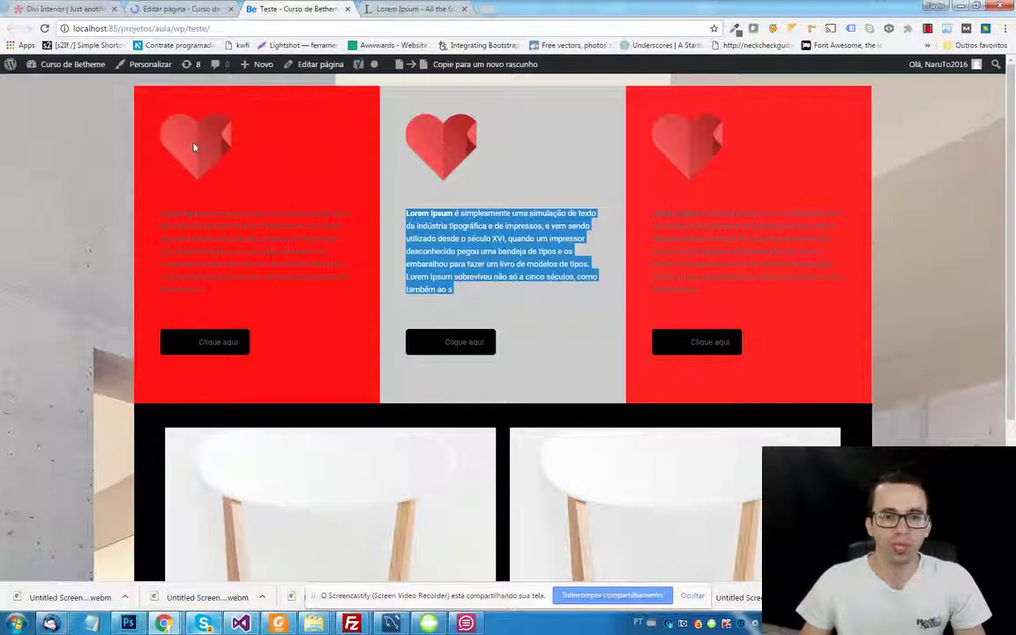
- Return to the page editor and set the alignment of the first group's image to Center
key("ctrl+shift+Tab")
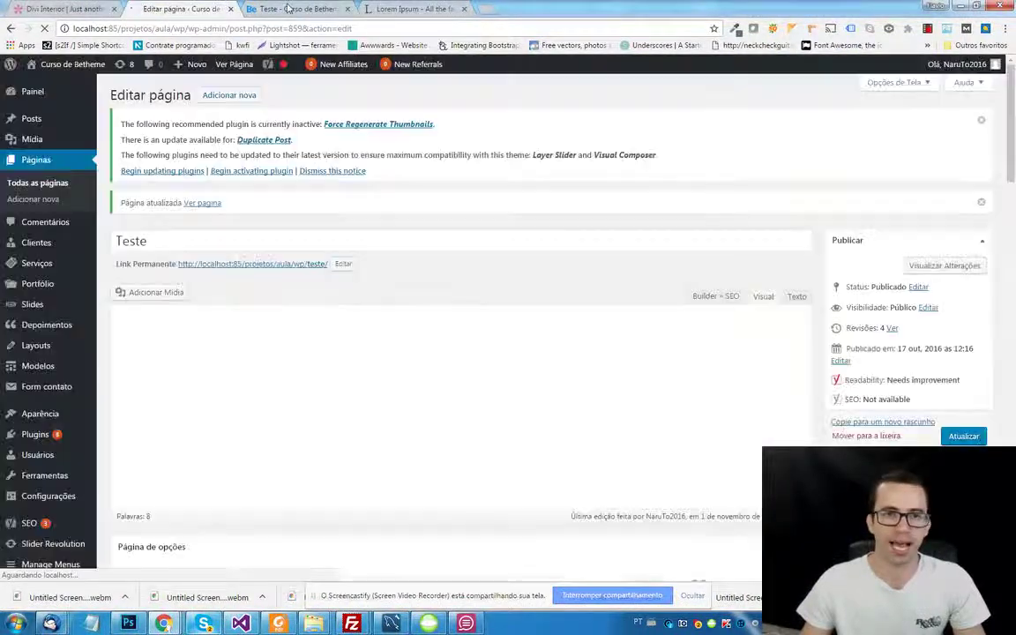
scroll(454, 356, "down", 4)
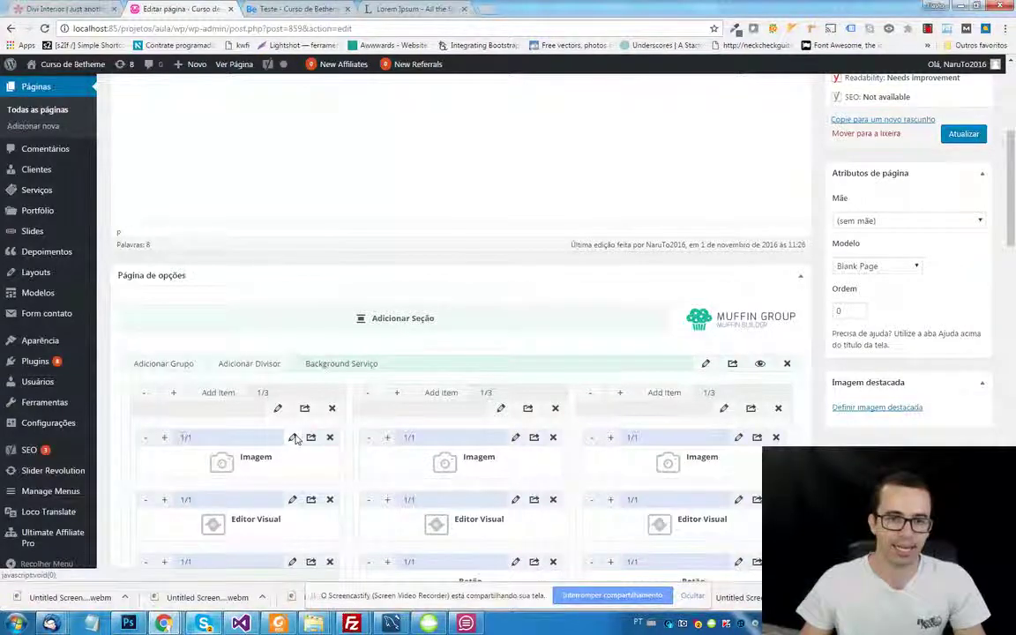
left_click(293, 436)
scroll(335, 402, "down", 3)
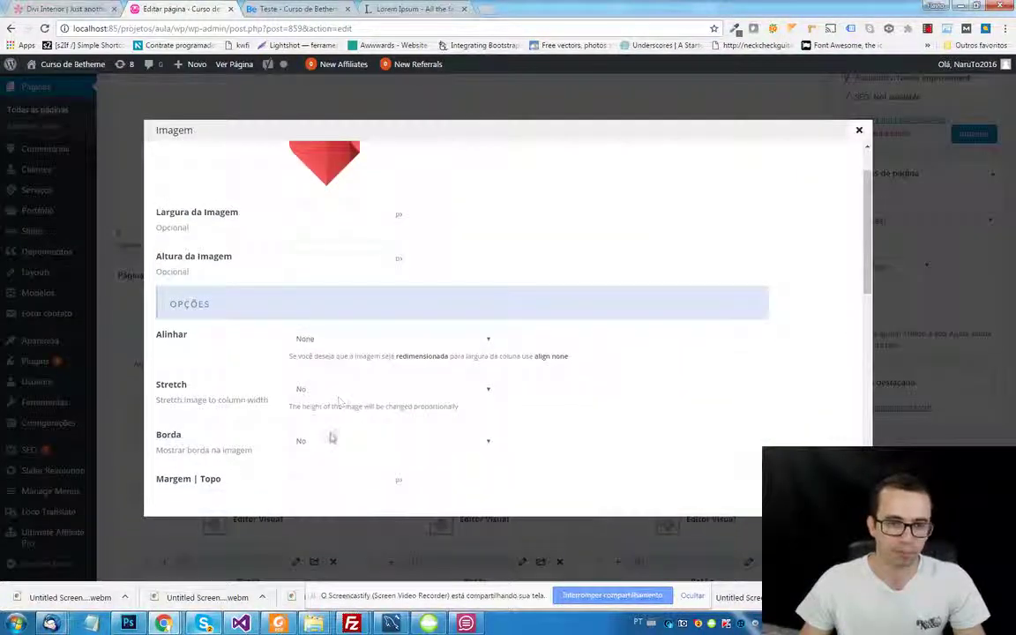
scroll(335, 433, "down", 5)
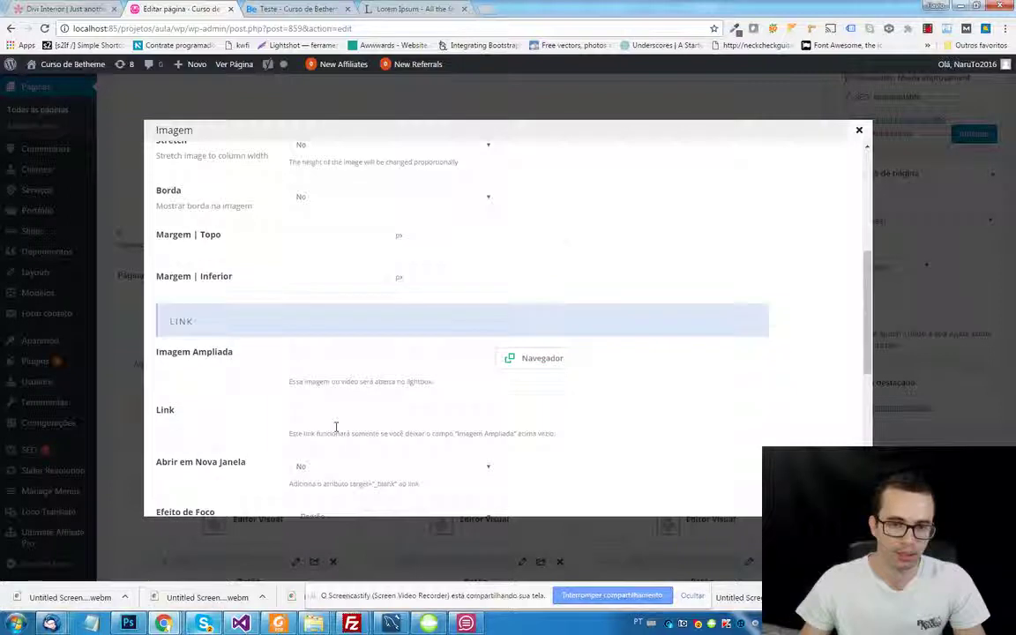
scroll(332, 409, "down", 4)
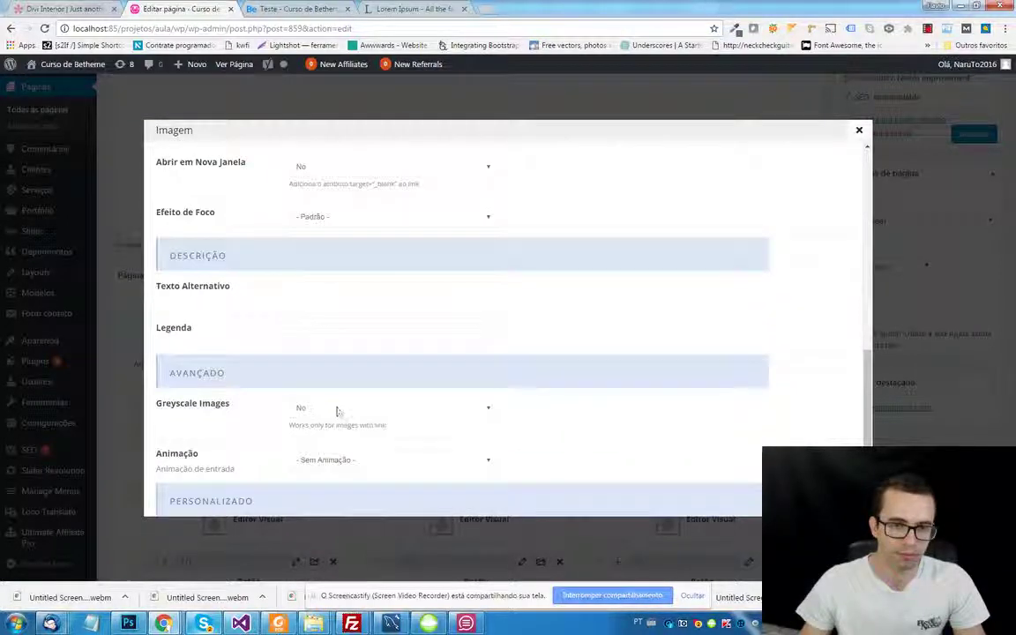
scroll(342, 436, "up", 9)
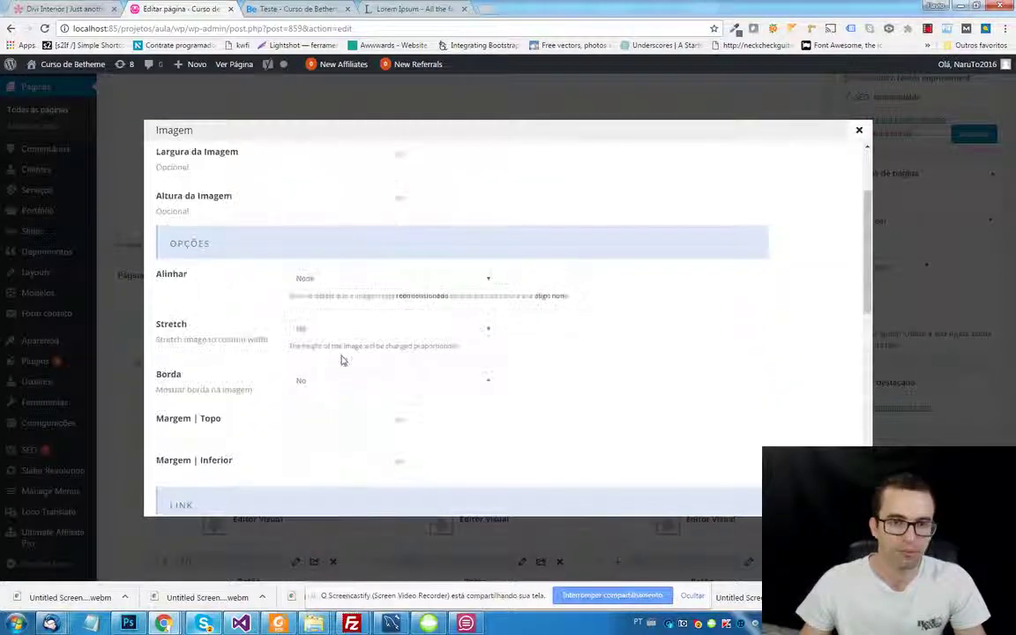
scroll(342, 304, "up", 1)
scroll(342, 304, "down", 2)
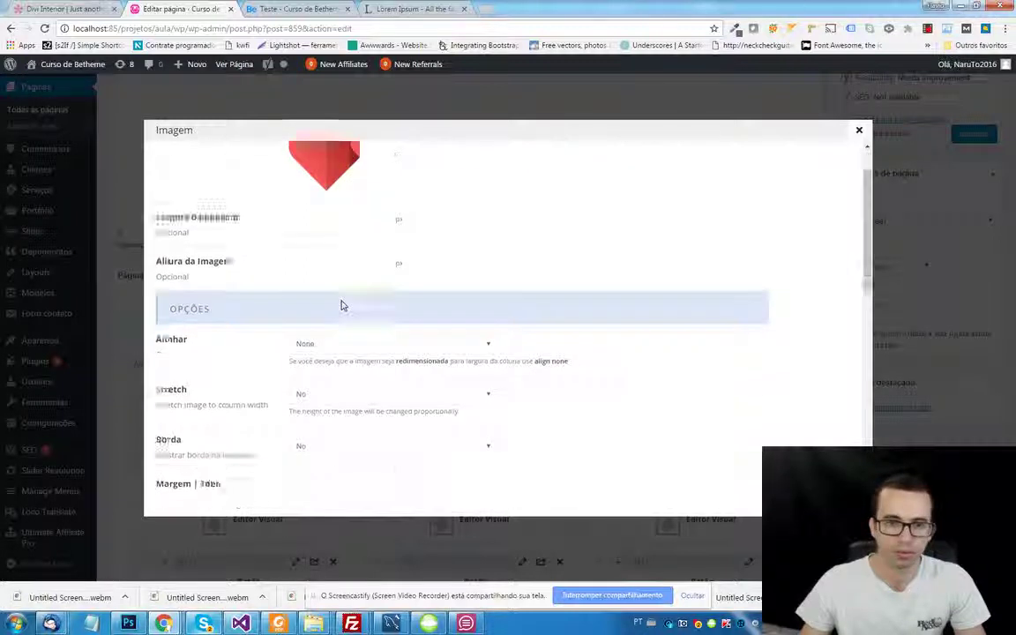
left_click(333, 280)
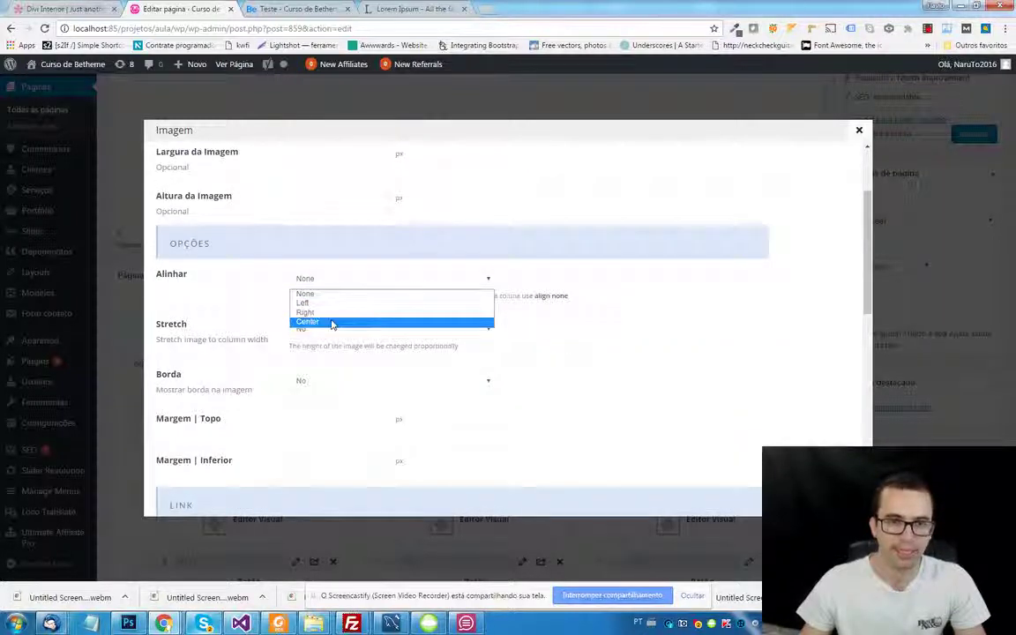
left_click(333, 320)
scroll(361, 298, "down", 8)
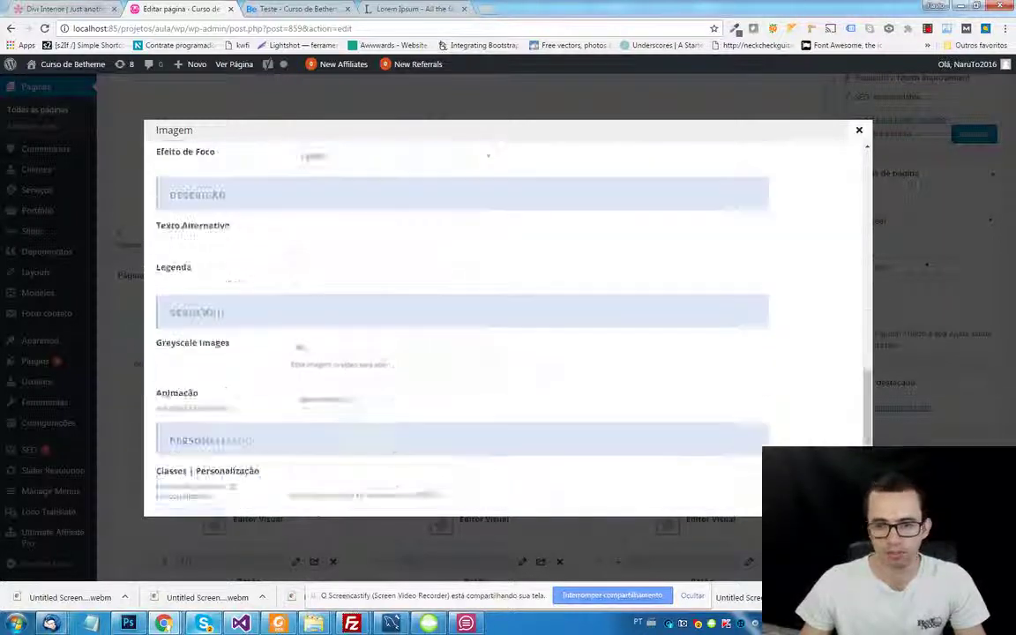
left_click(859, 130)
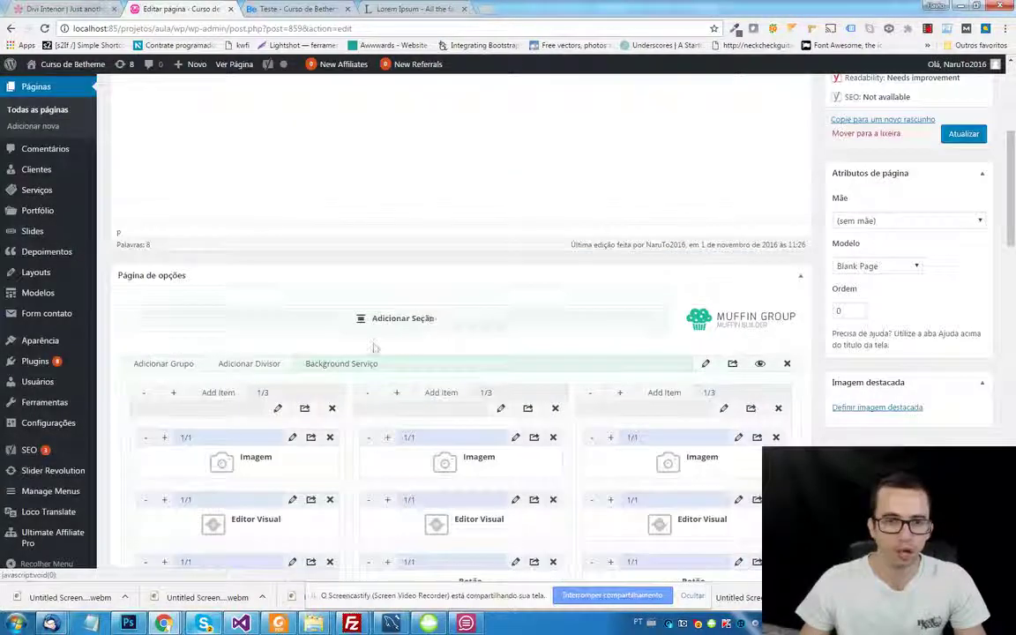
- Colour the whole Lorem Ipsum text white in the first group's Editor Visual item
scroll(360, 329, "down", 1)
left_click(294, 439)
triple_click(467, 300)
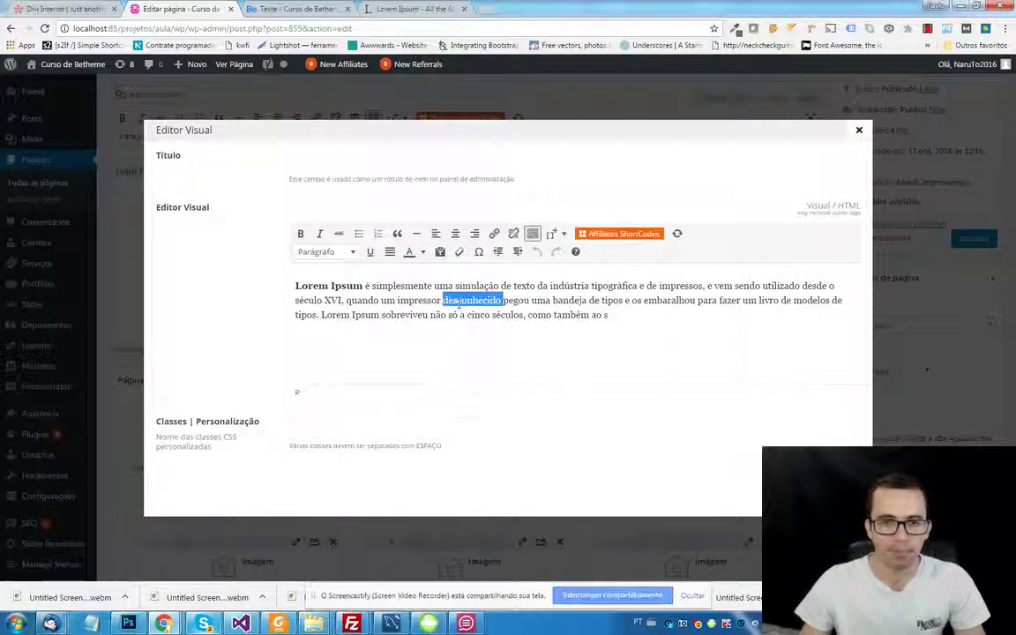
left_click(422, 253)
left_click(468, 307)
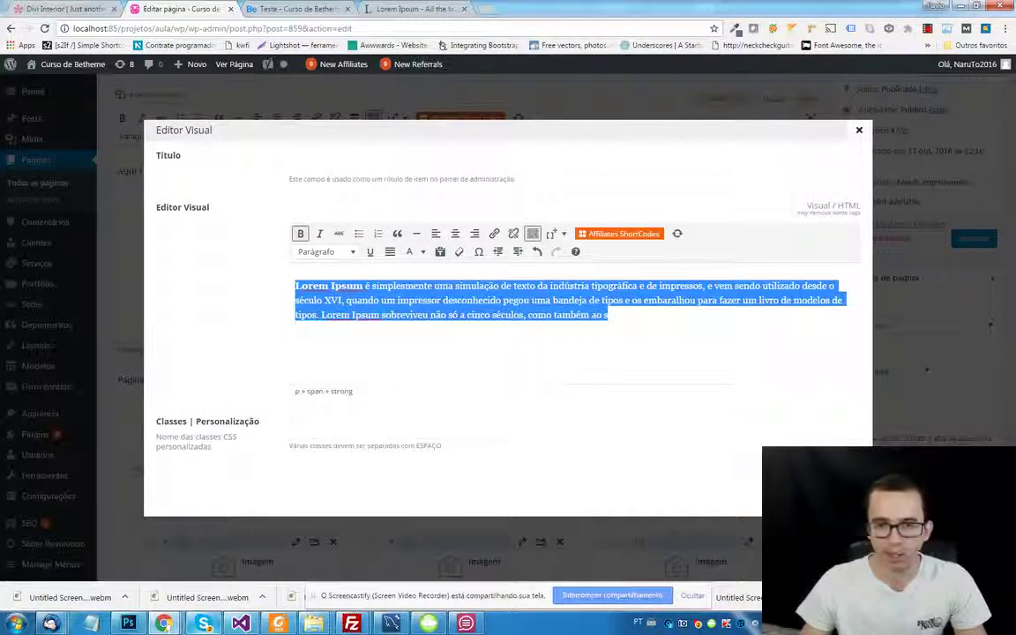
left_click(859, 130)
- Give the first group's button a #fff background, make it full width, and update the page
scroll(369, 458, "down", 2)
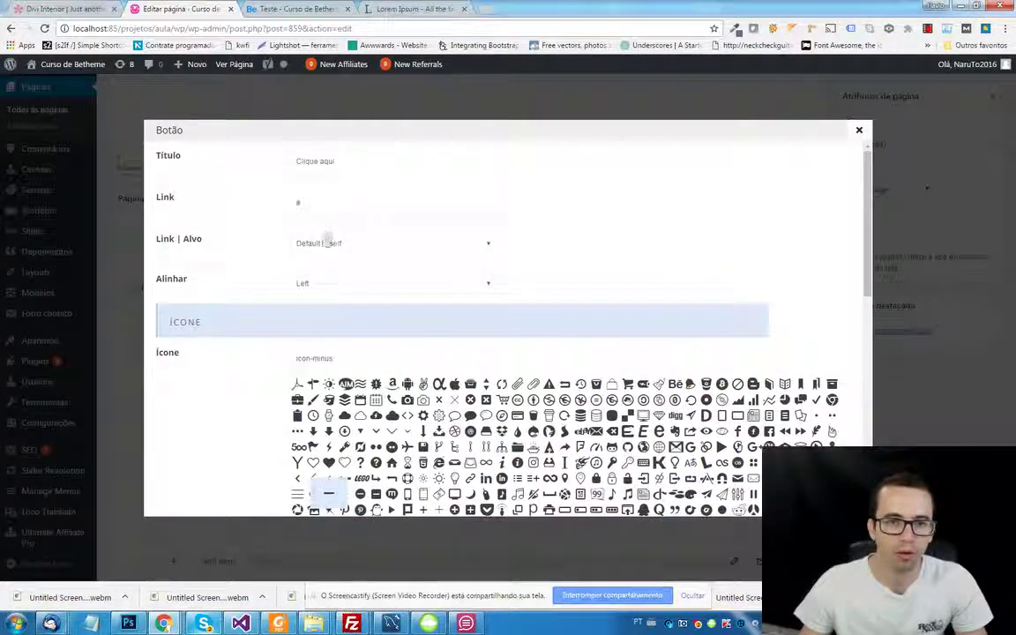
scroll(344, 265, "down", 2)
scroll(344, 342, "down", 3)
double_click(315, 247)
type("#fff")
scroll(545, 304, "down", 1)
scroll(424, 285, "down", 1)
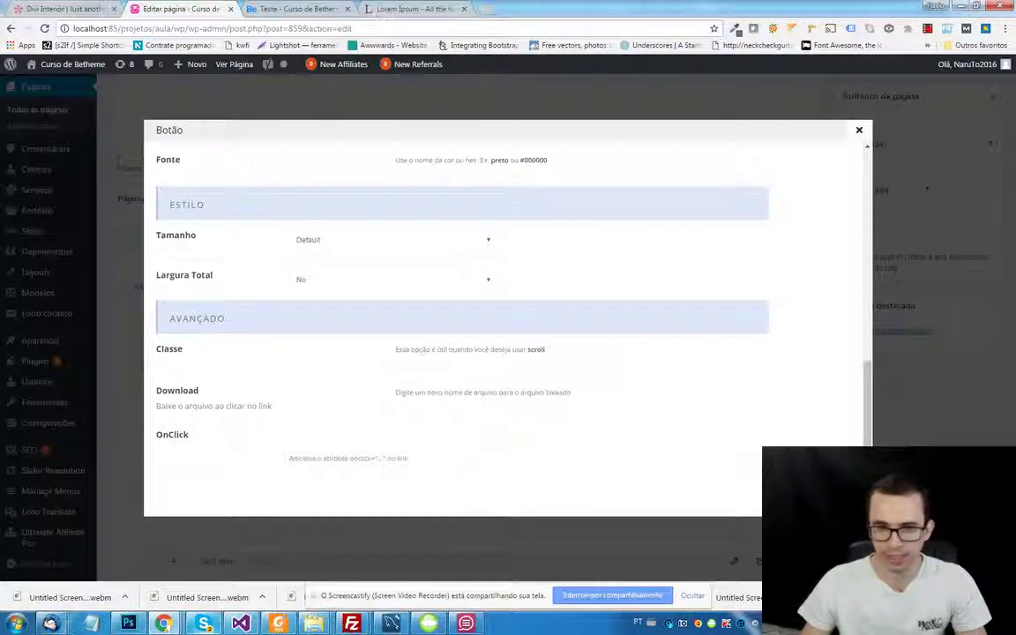
left_click(309, 280)
left_click(308, 271)
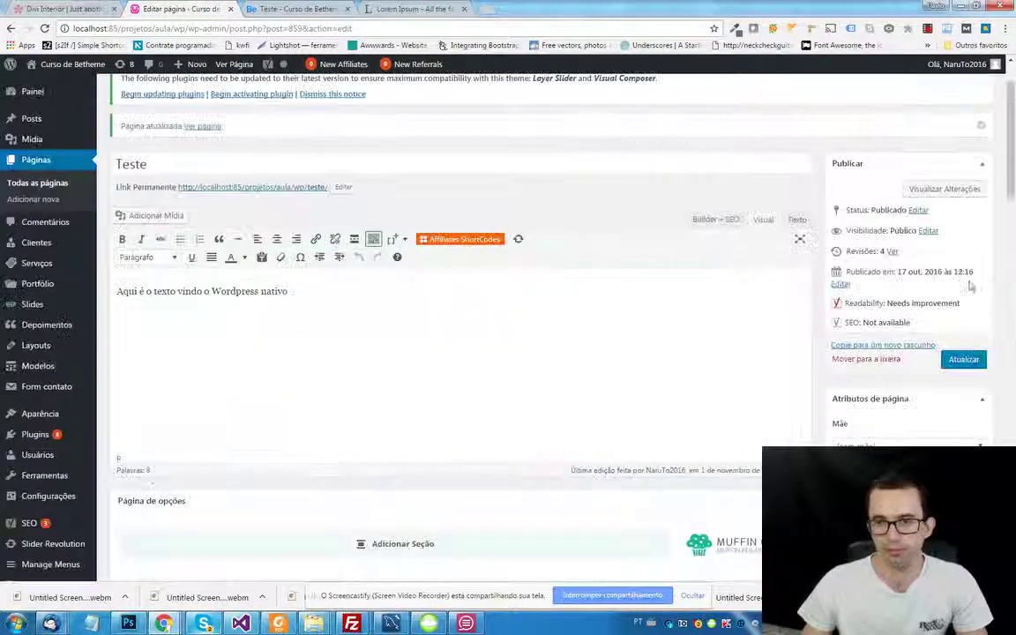
- Reload the live Teste page and compare the first group's image, text and button with the other groups
left_click(295, 9)
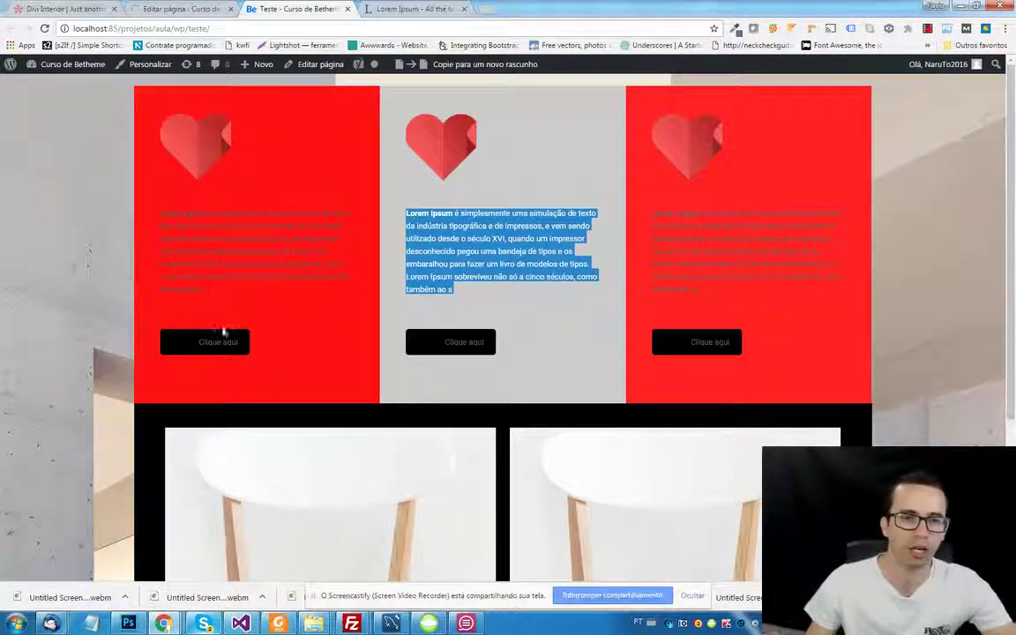
left_click(137, 176)
key("F5")
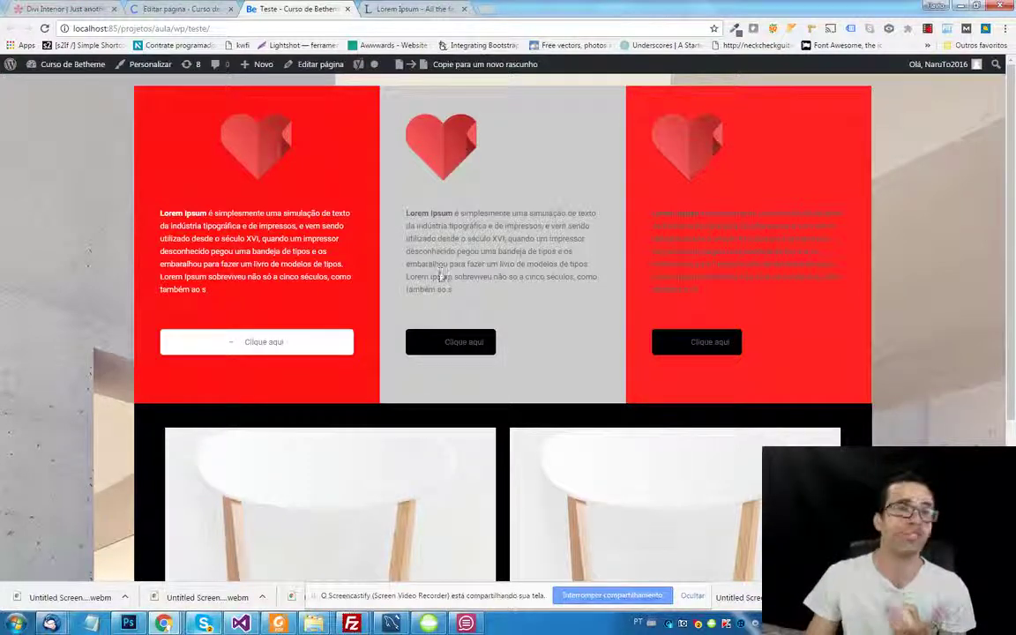
- Set the Background Serviço section's style to Full Width | full-width in the page editor and update the page
left_click(179, 9)
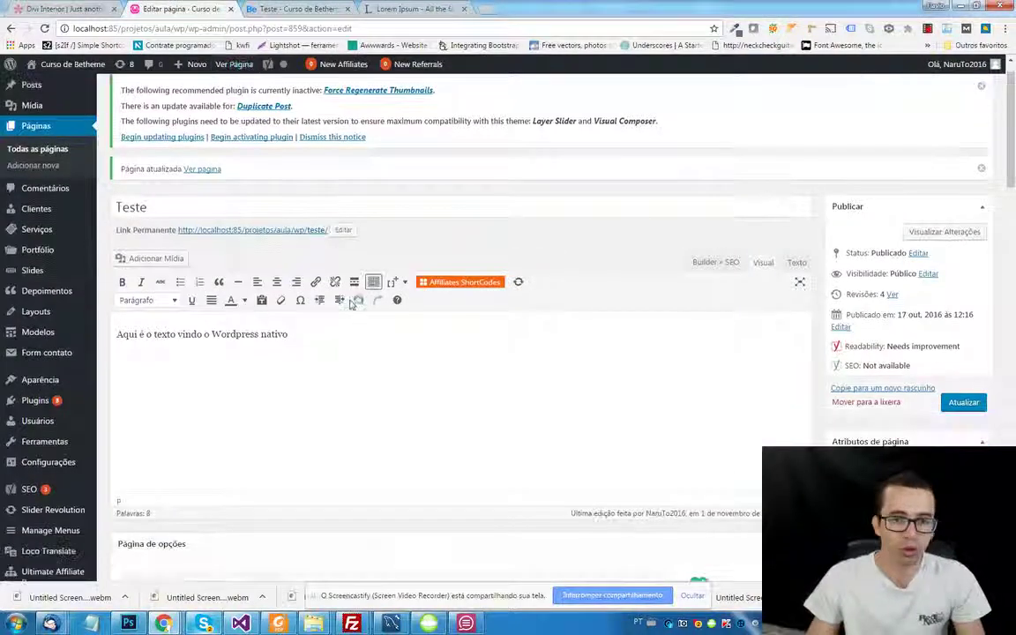
scroll(370, 304, "down", 8)
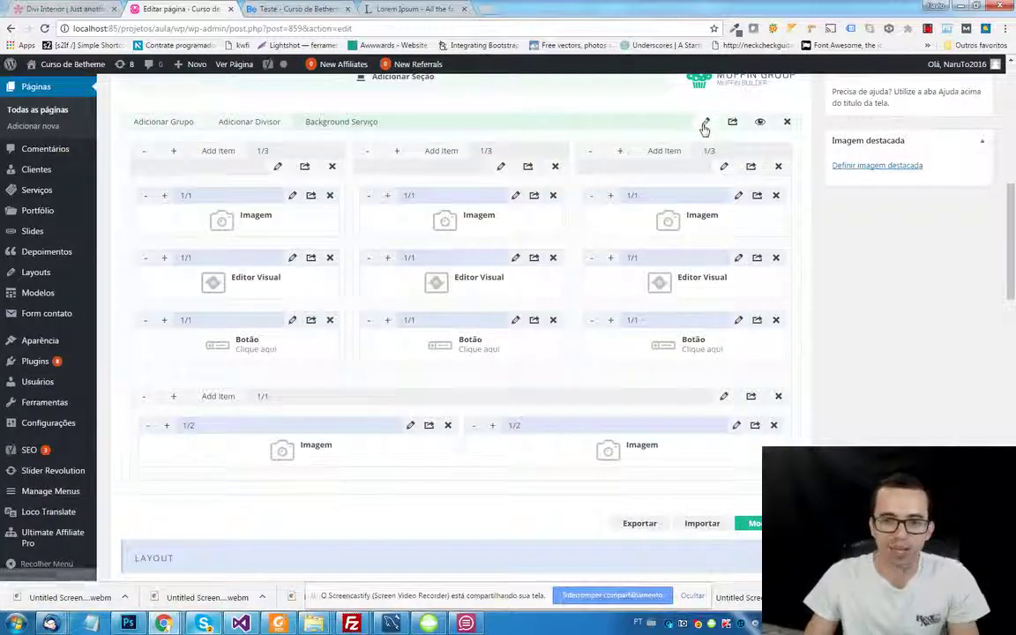
left_click(705, 123)
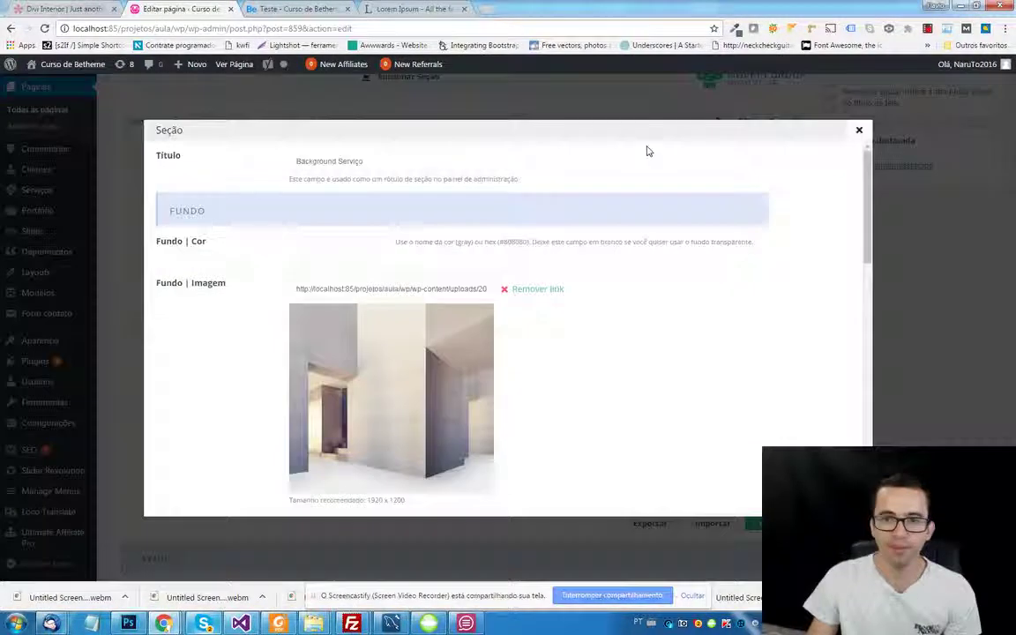
scroll(441, 233, "down", 12)
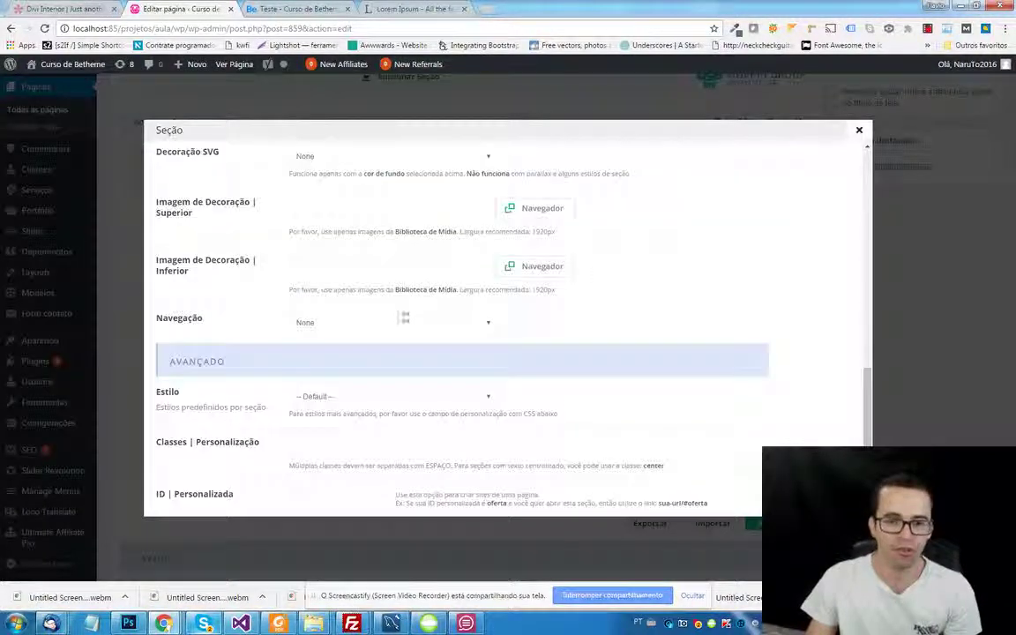
left_click(347, 322)
left_click(347, 332)
scroll(349, 333, "down", 1)
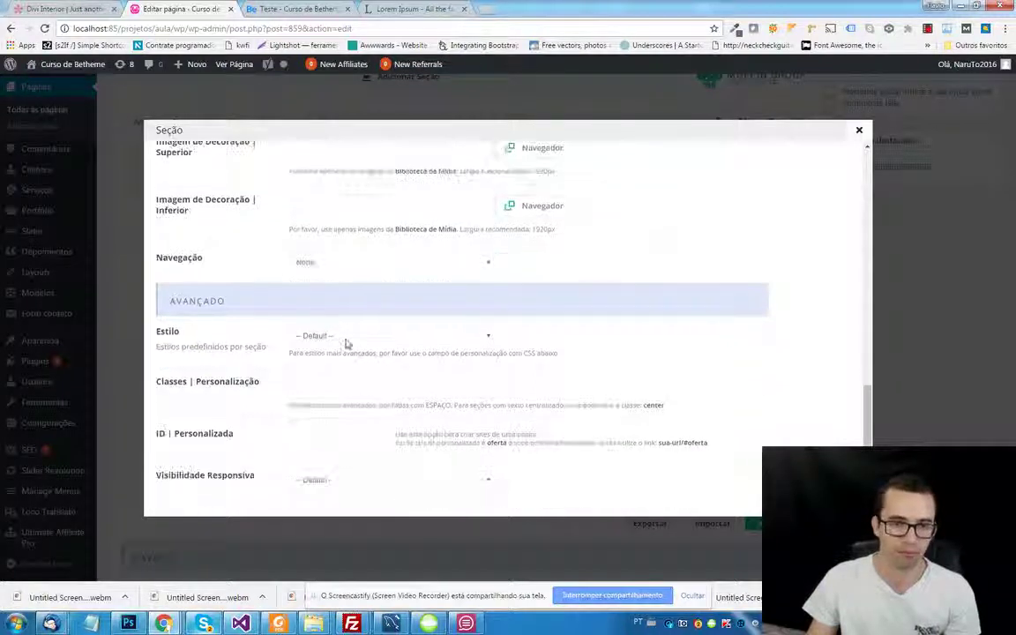
left_click(344, 335)
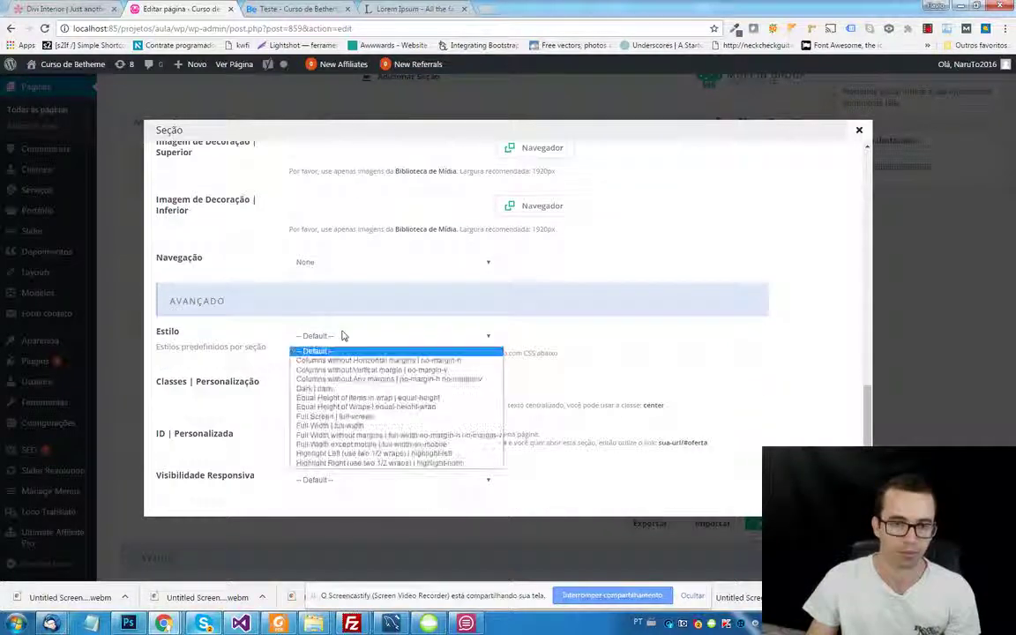
left_click(356, 427)
scroll(690, 415, "down", 1)
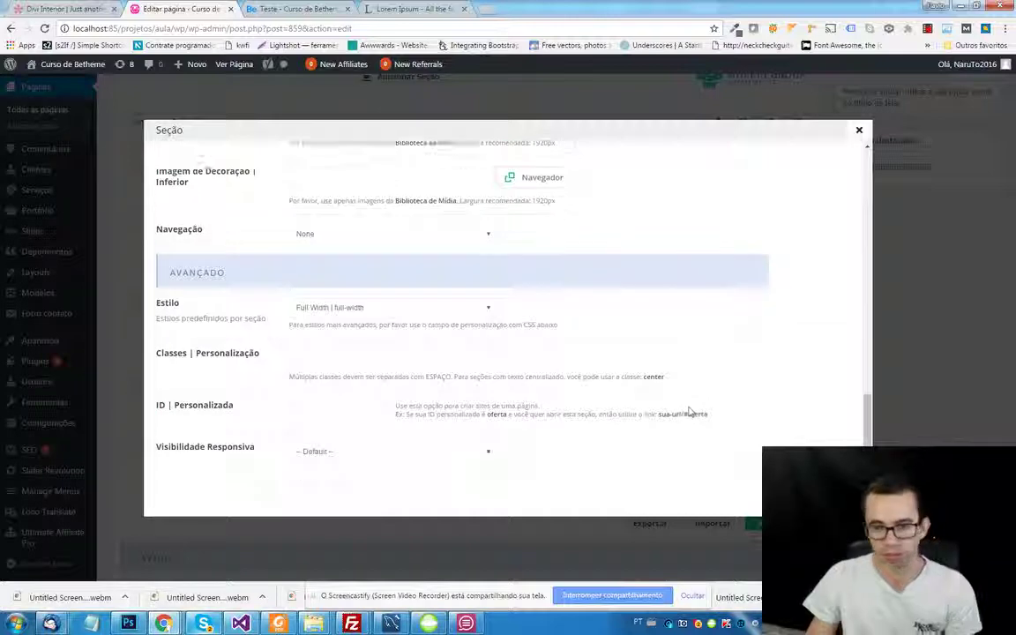
left_click(821, 492)
scroll(868, 397, "up", 7)
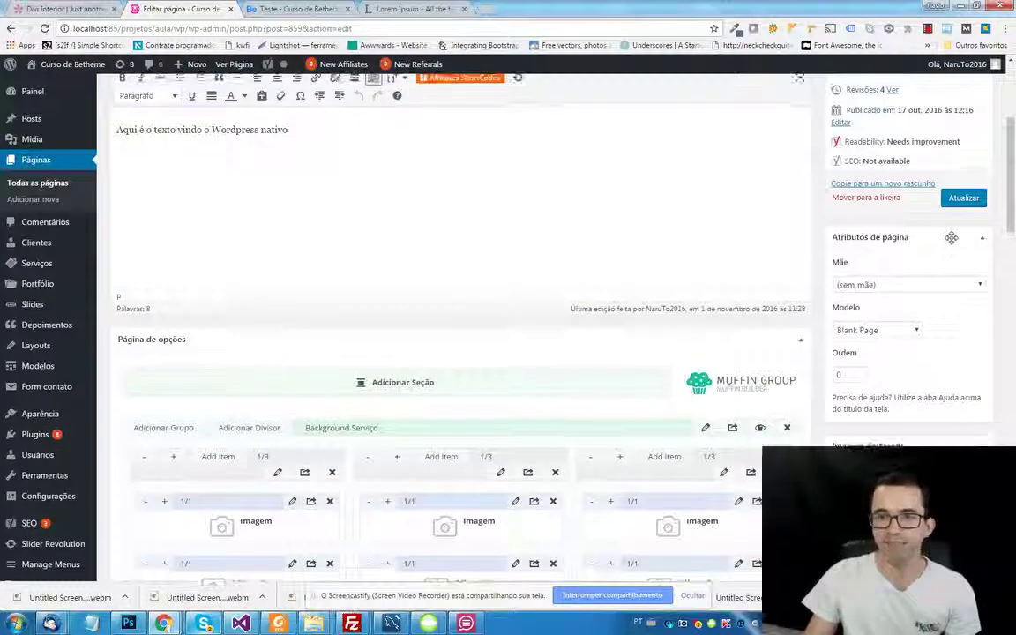
- Reload the live Teste page and examine the section's width and the text contrast in each group
left_click(295, 9)
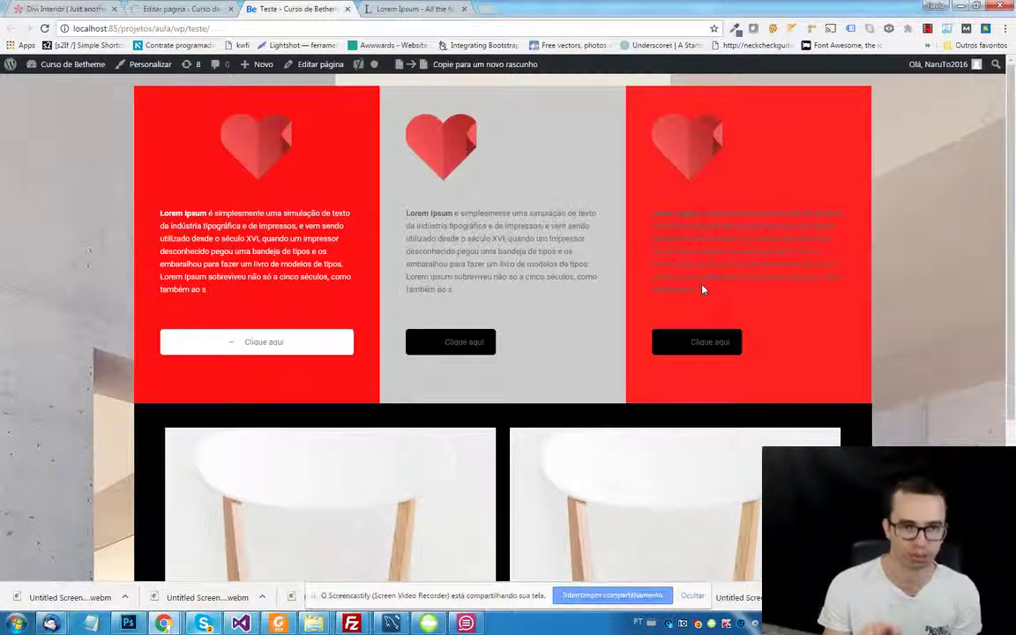
key("F5")
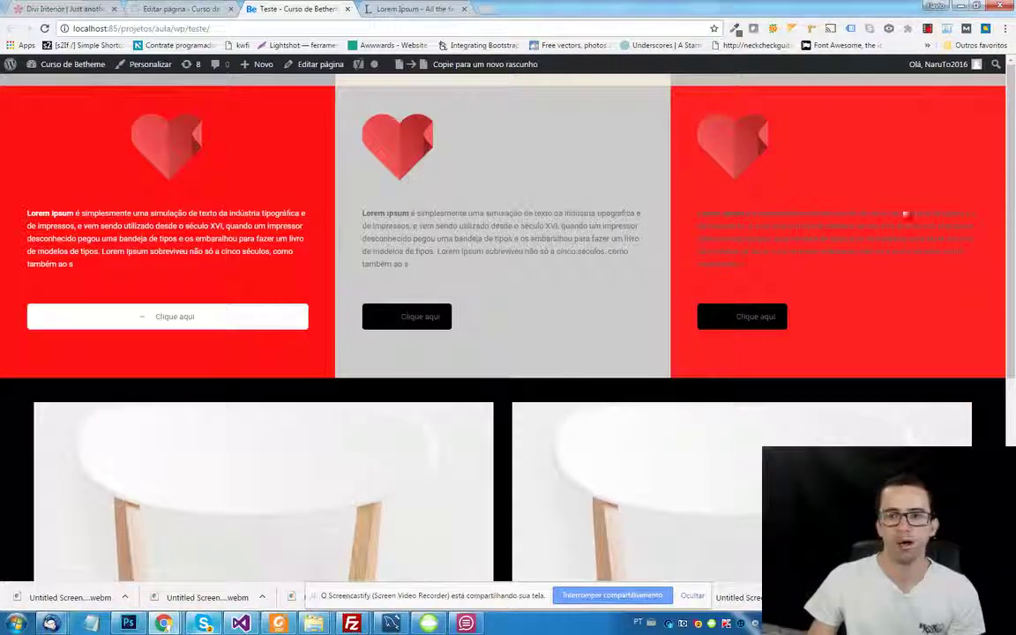
triple_click(157, 220)
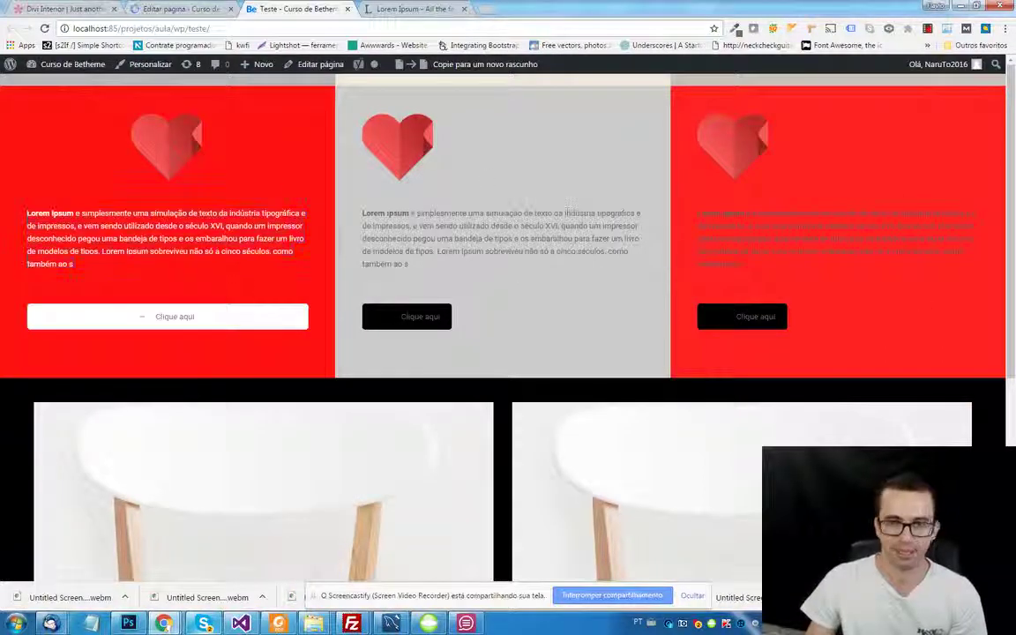
triple_click(567, 214)
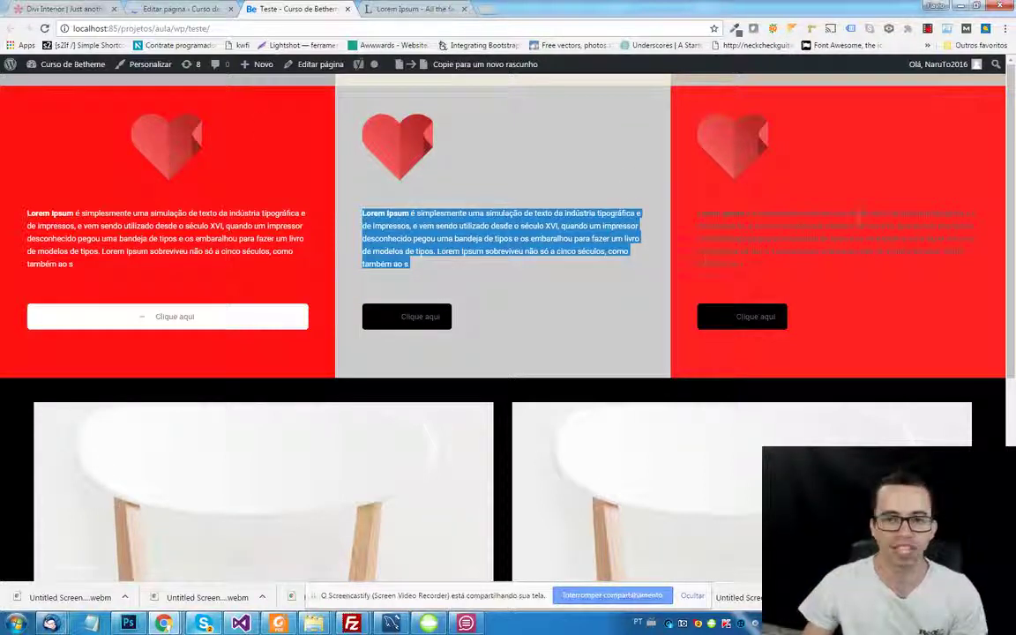
left_click(857, 215)
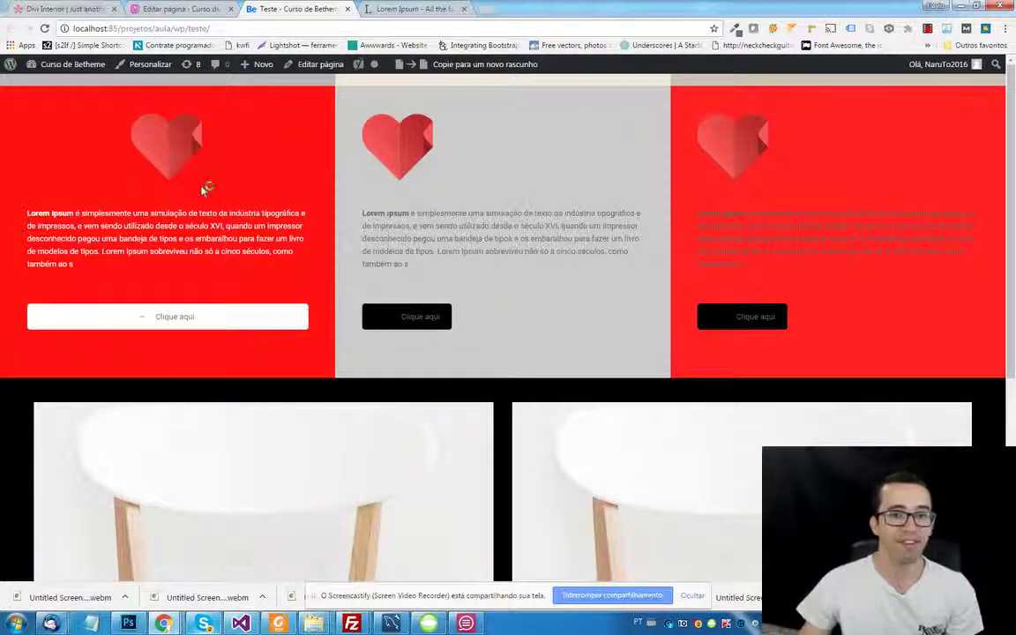
triple_click(517, 226)
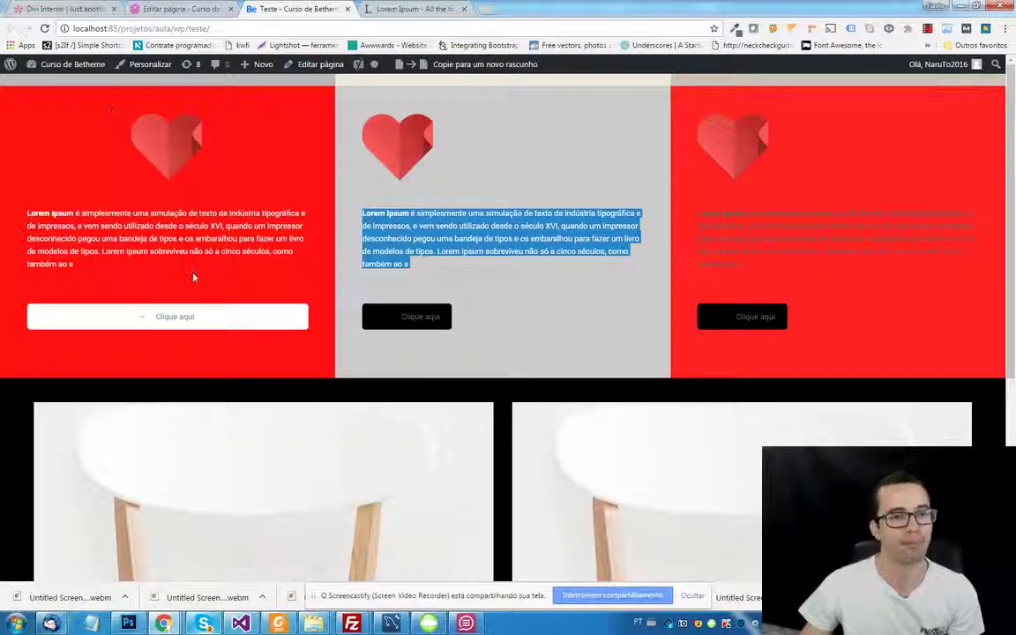
triple_click(177, 247)
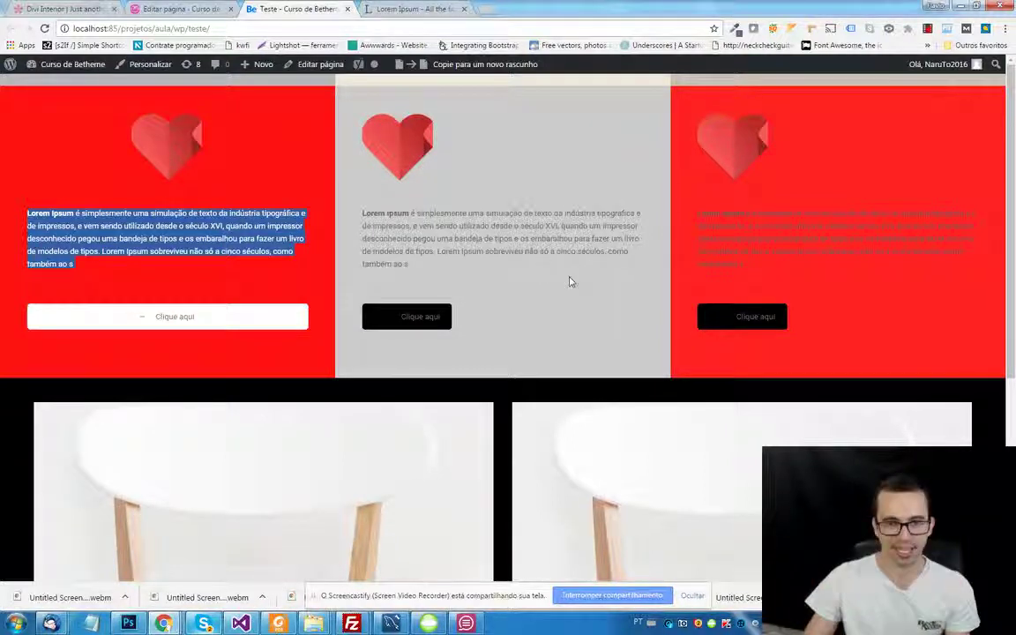
- Return to the page editor and review the Background Serviço section's layout in Muffin Builder
left_click(205, 8)
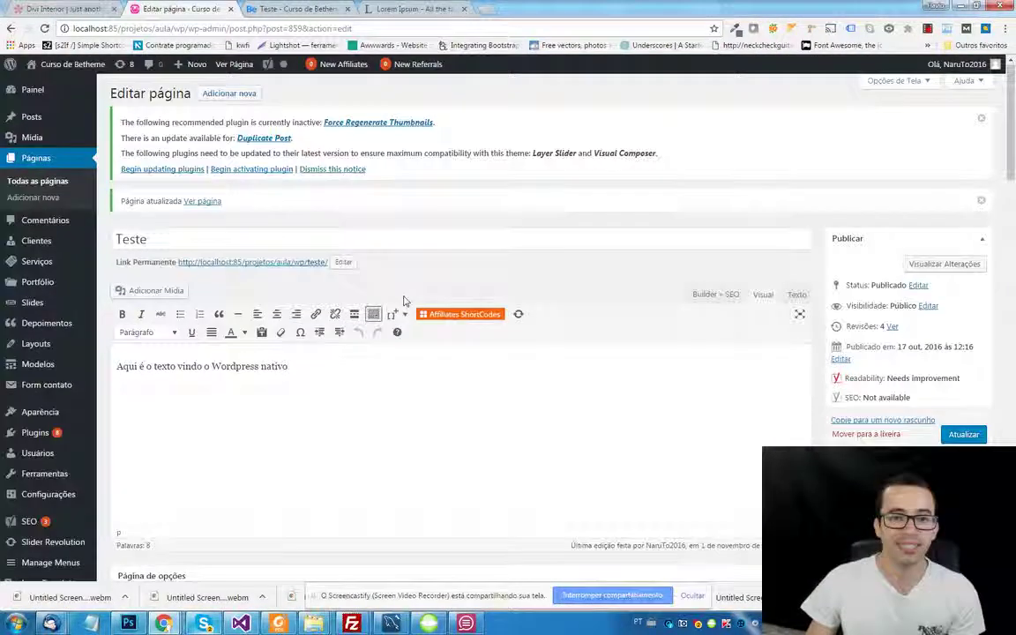
scroll(353, 283, "down", 8)
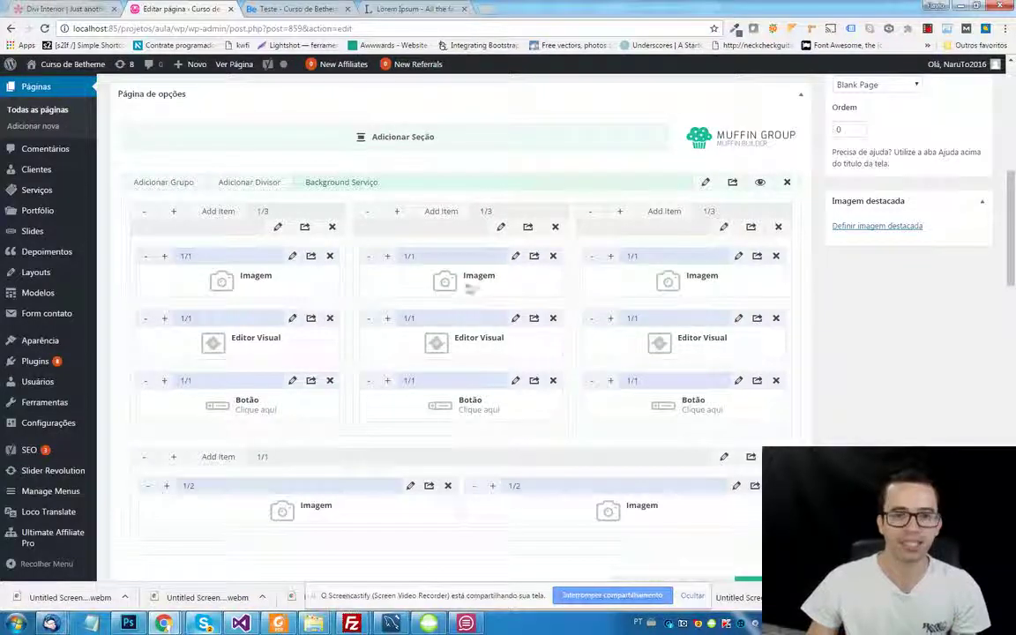